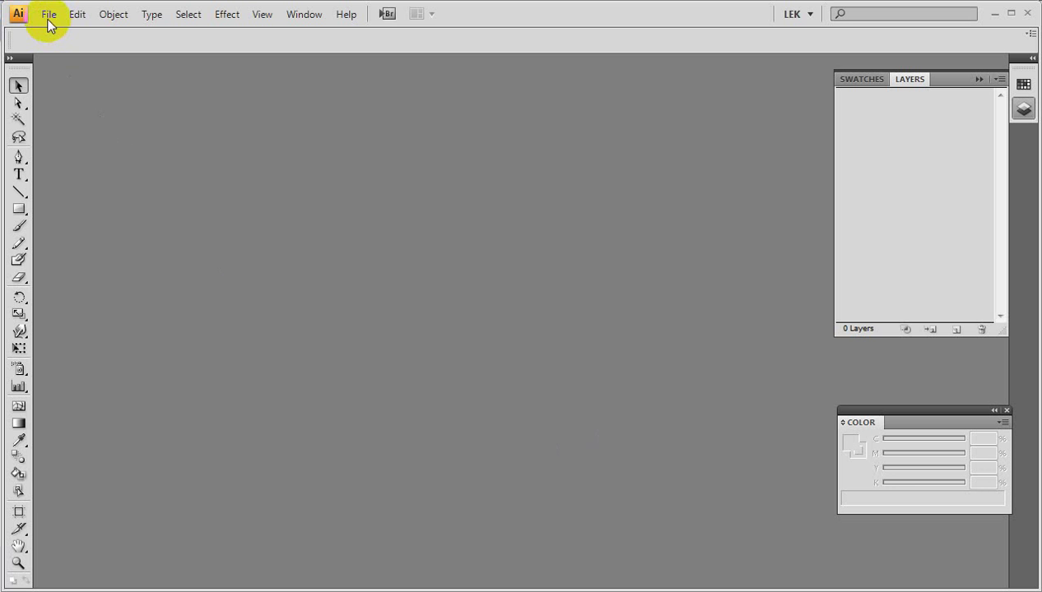
Step: Create a new document named 'ชลง' with the Print profile, A4 landscape, in centimetres
{"action": "left_click", "coordinate": [48, 14]}
{"action": "left_click", "coordinate": [67, 33]}
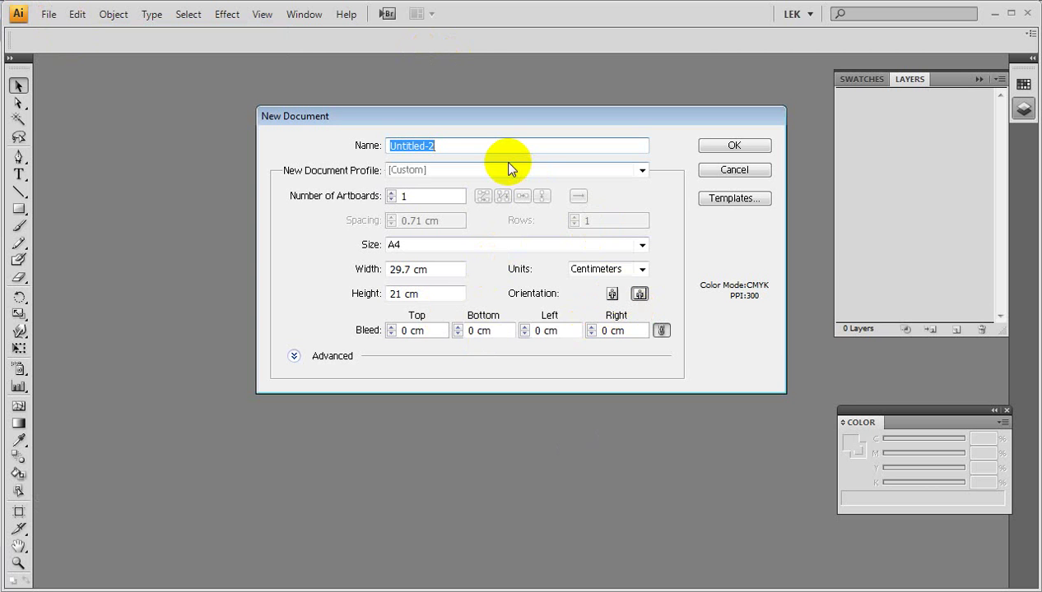
{"action": "type", "text": "ชลง"}
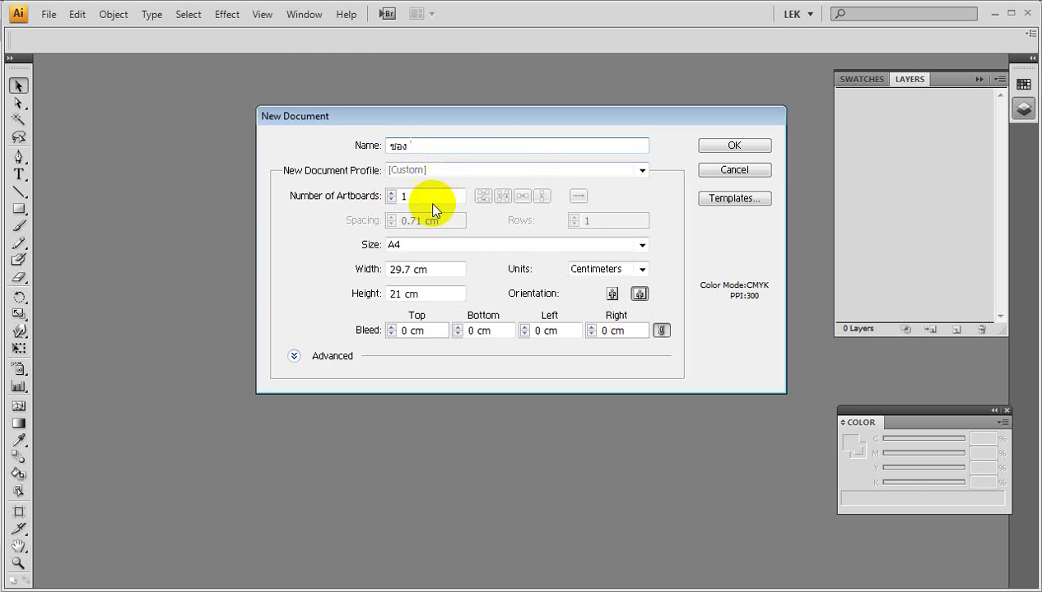
{"action": "left_click", "coordinate": [443, 168]}
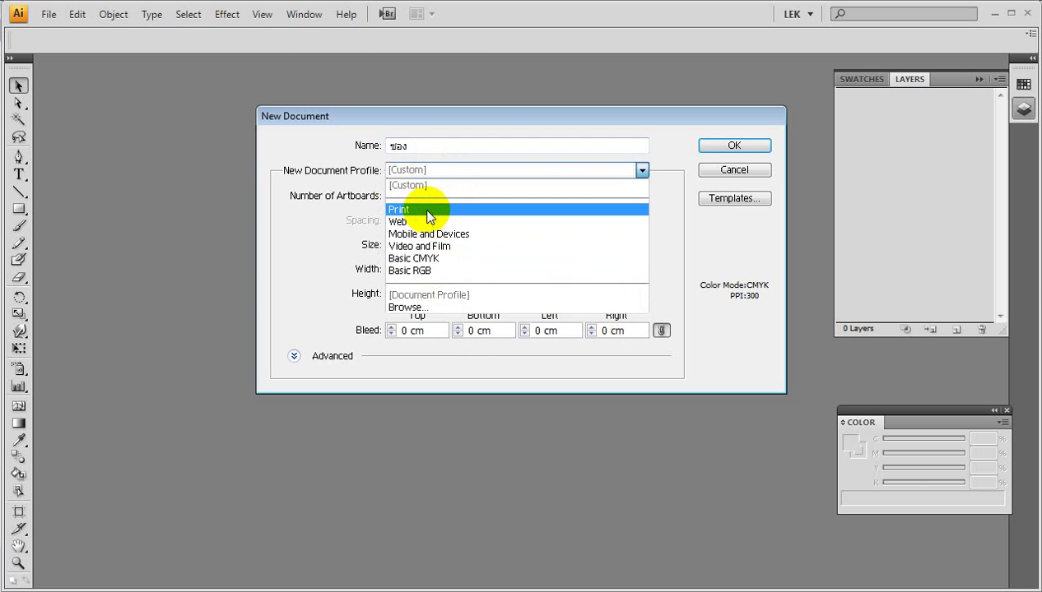
{"action": "left_click", "coordinate": [428, 209]}
{"action": "left_click", "coordinate": [410, 245]}
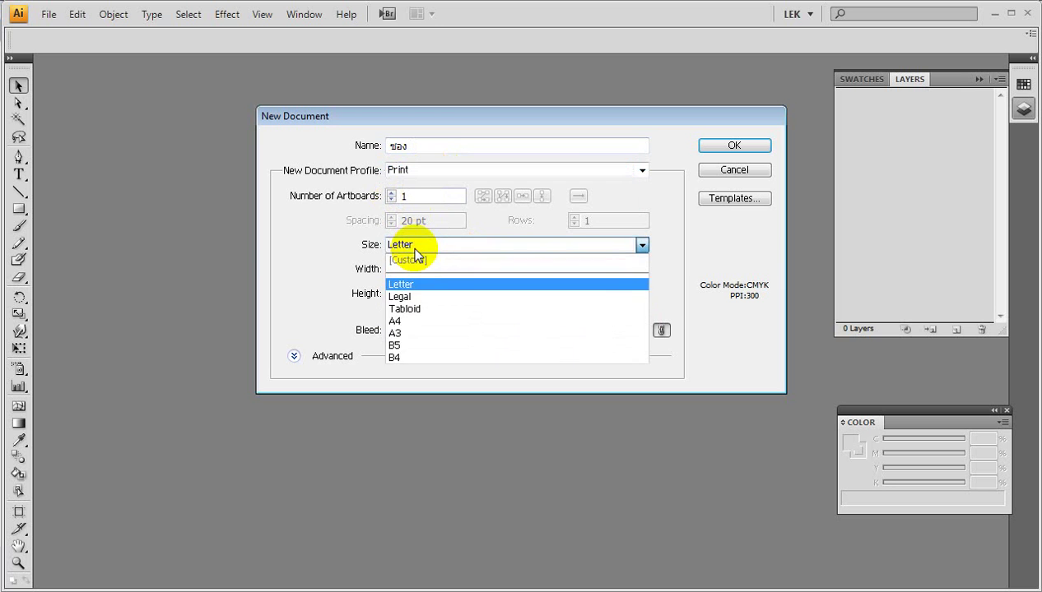
{"action": "left_click", "coordinate": [421, 321]}
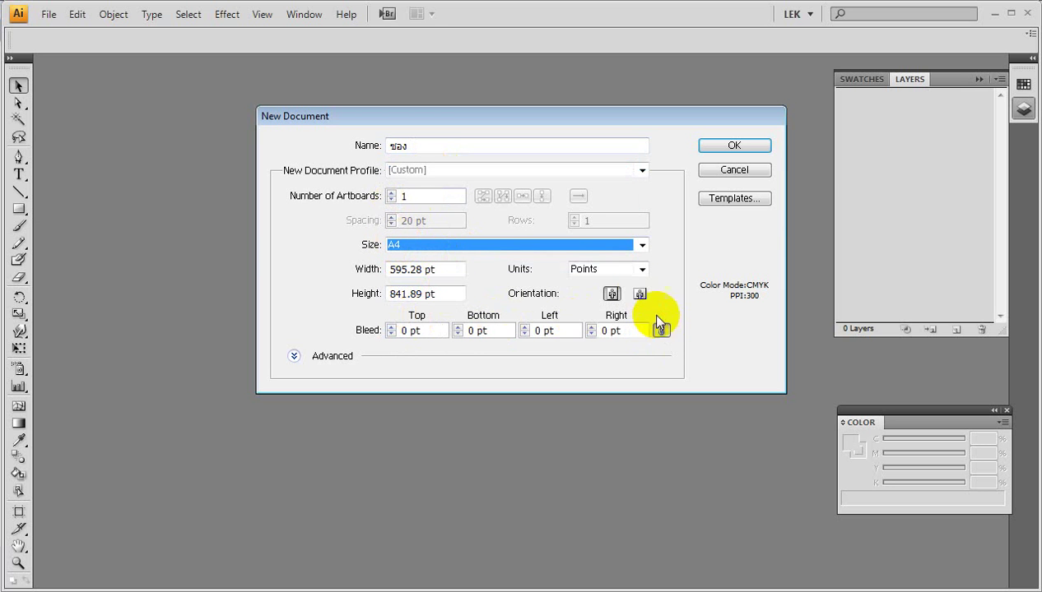
{"action": "left_click", "coordinate": [639, 293]}
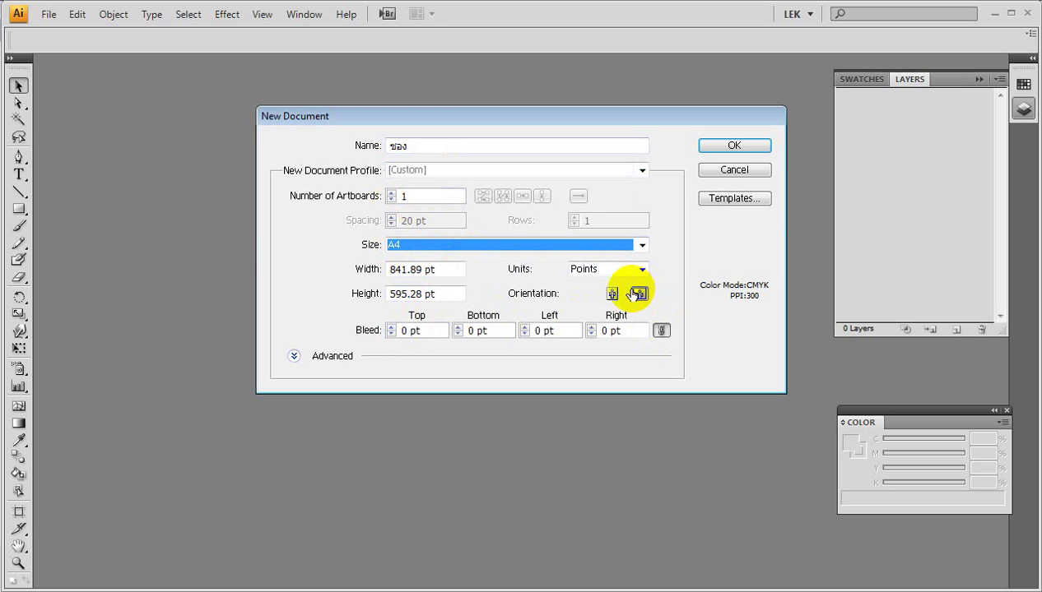
{"action": "left_click", "coordinate": [611, 269]}
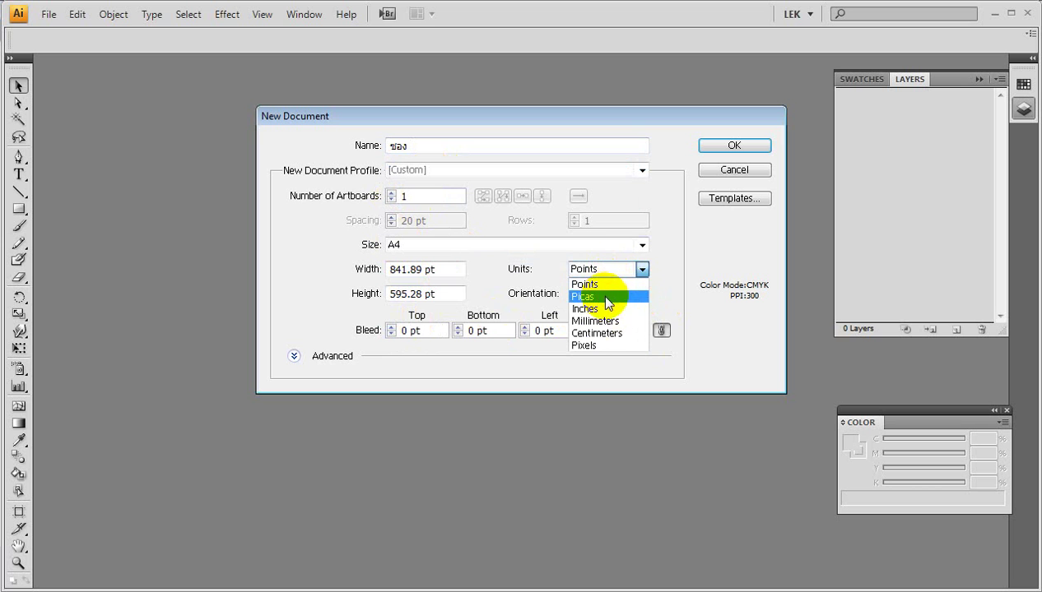
{"action": "left_click", "coordinate": [607, 333]}
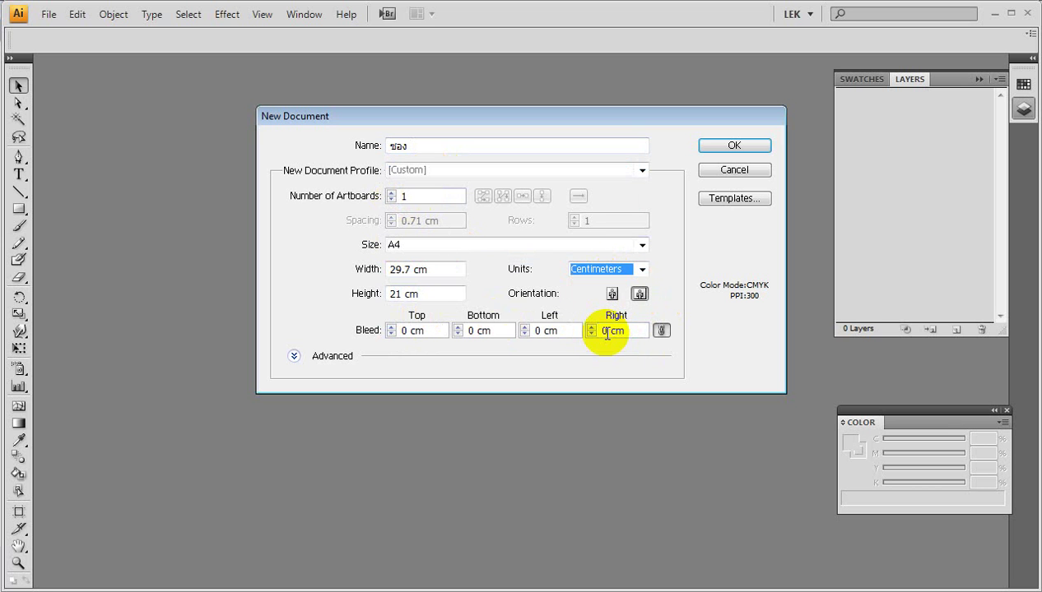
{"action": "left_click", "coordinate": [745, 146]}
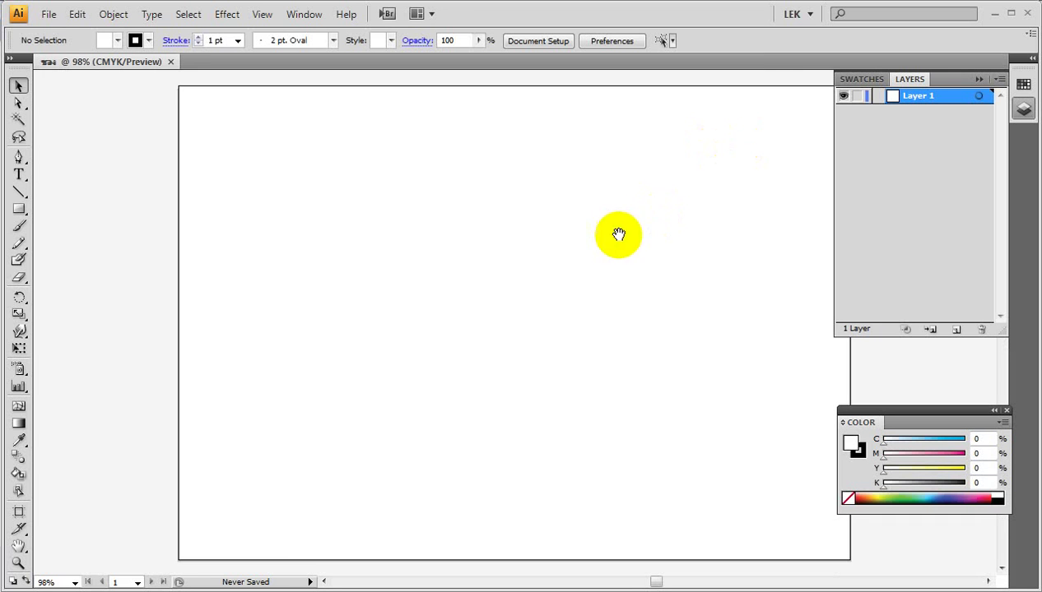
{"action": "left_click_drag", "start_coordinate": [619, 232], "coordinate": [544, 219]}
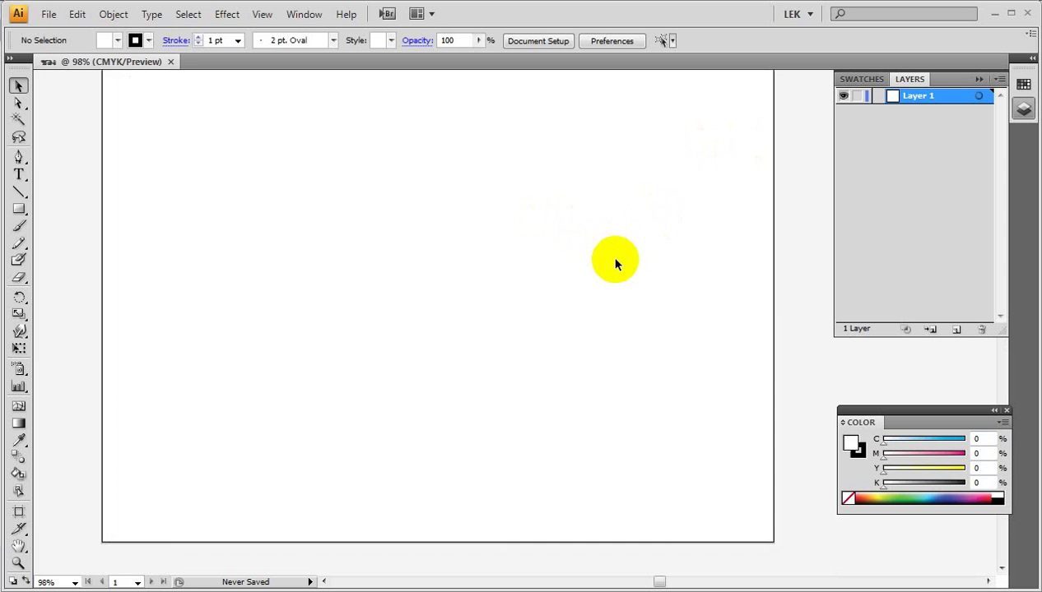
{"action": "left_click_drag", "start_coordinate": [593, 256], "coordinate": [652, 306]}
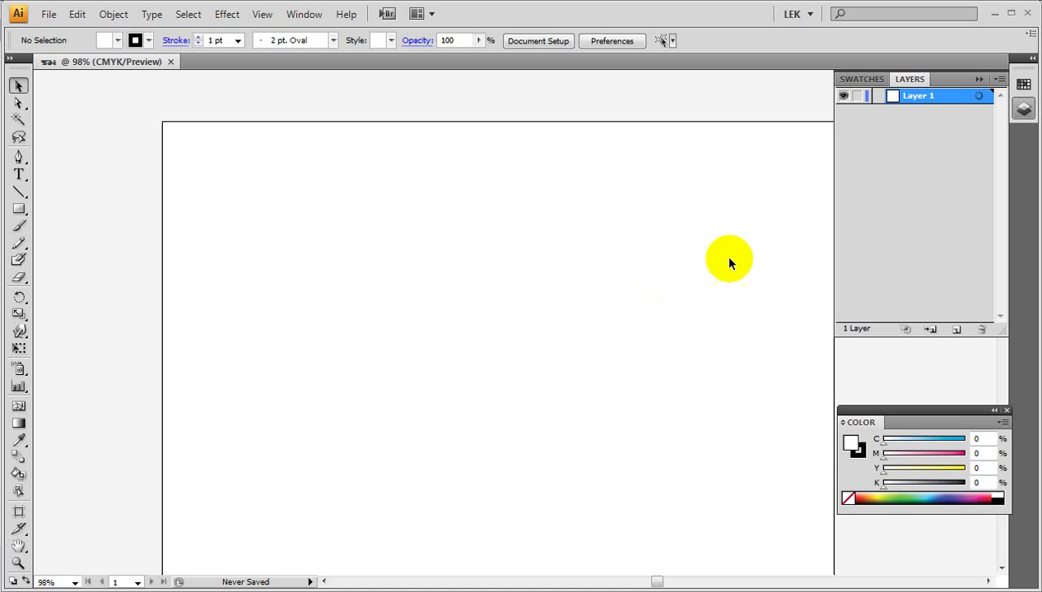
Step: Type the label '23*10 Cm' and enlarge it above the artboard's top edge
{"action": "left_click", "coordinate": [19, 175]}
{"action": "left_click", "coordinate": [245, 210]}
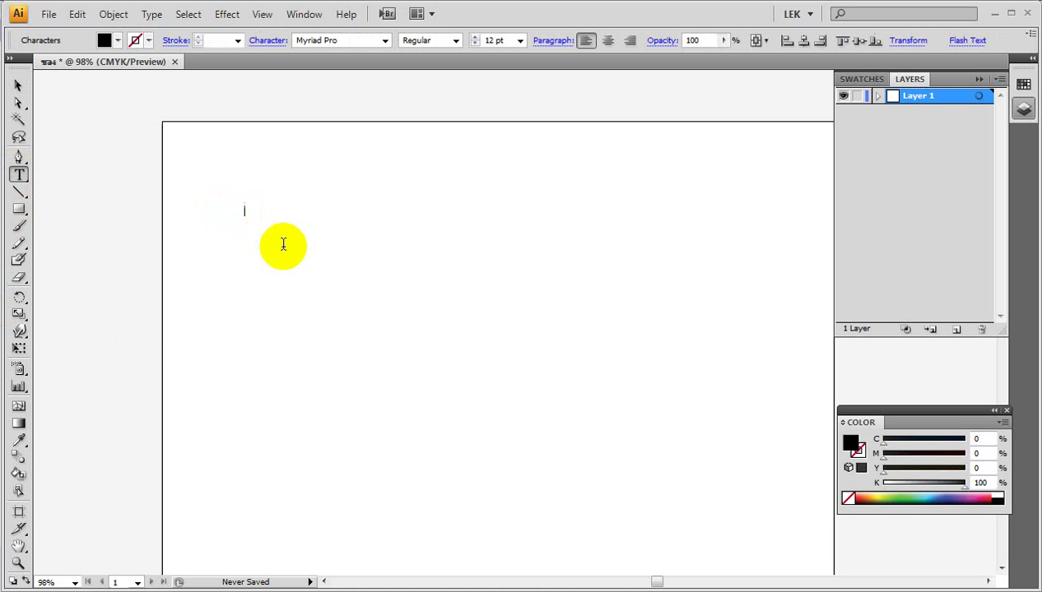
{"action": "type", "text": "23*1"}
{"action": "type", "text": "0"}
{"action": "type", "text": " Cm."}
{"action": "left_click", "coordinate": [18, 86]}
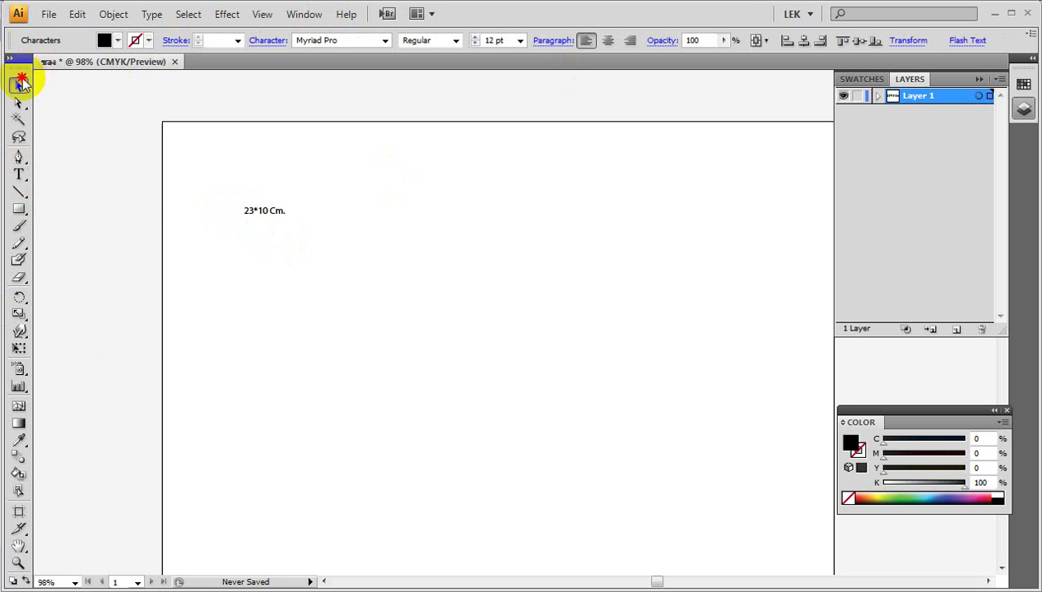
{"action": "mouse_move", "coordinate": [287, 204]}
{"action": "left_mouse_down"}
{"action": "mouse_move", "coordinate": [344, 192]}
{"action": "mouse_move", "coordinate": [302, 162]}
{"action": "mouse_move", "coordinate": [279, 102]}
{"action": "left_mouse_up"}
{"action": "left_click", "coordinate": [316, 156]}
{"action": "key", "text": "ctrl+minus"}
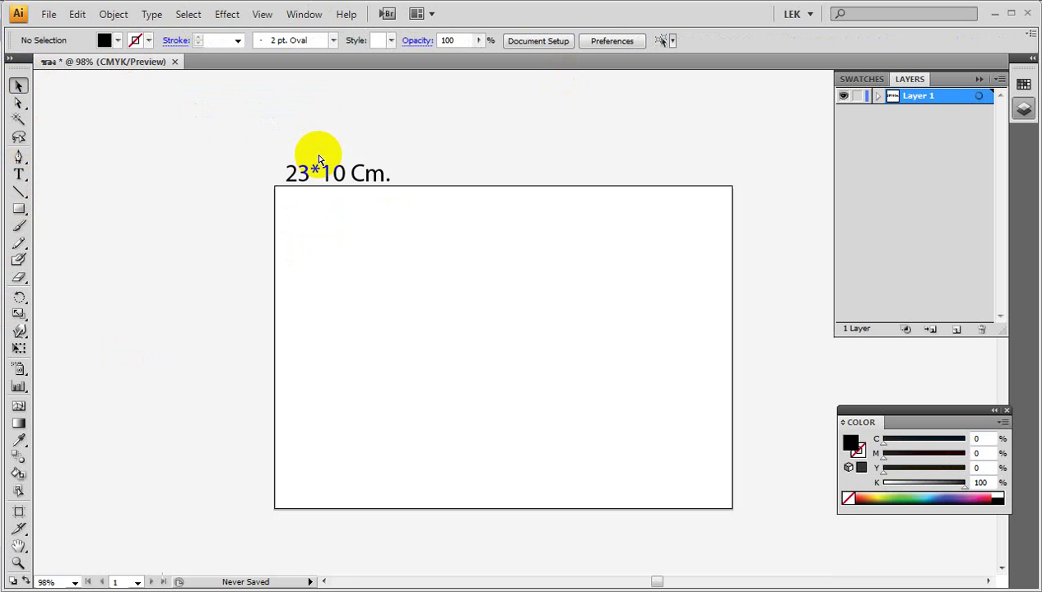
{"action": "left_click_drag", "start_coordinate": [421, 271], "coordinate": [391, 273]}
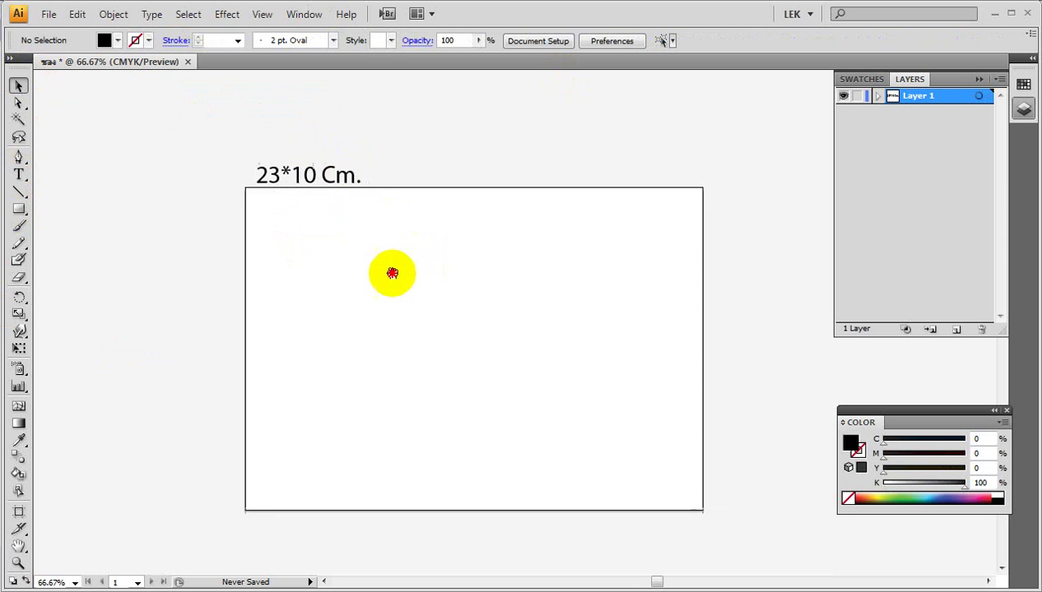
Step: Draw a 23 × 10 cm rectangle and move it to the artboard's centre
{"action": "left_click", "coordinate": [20, 209]}
{"action": "left_click", "coordinate": [426, 397]}
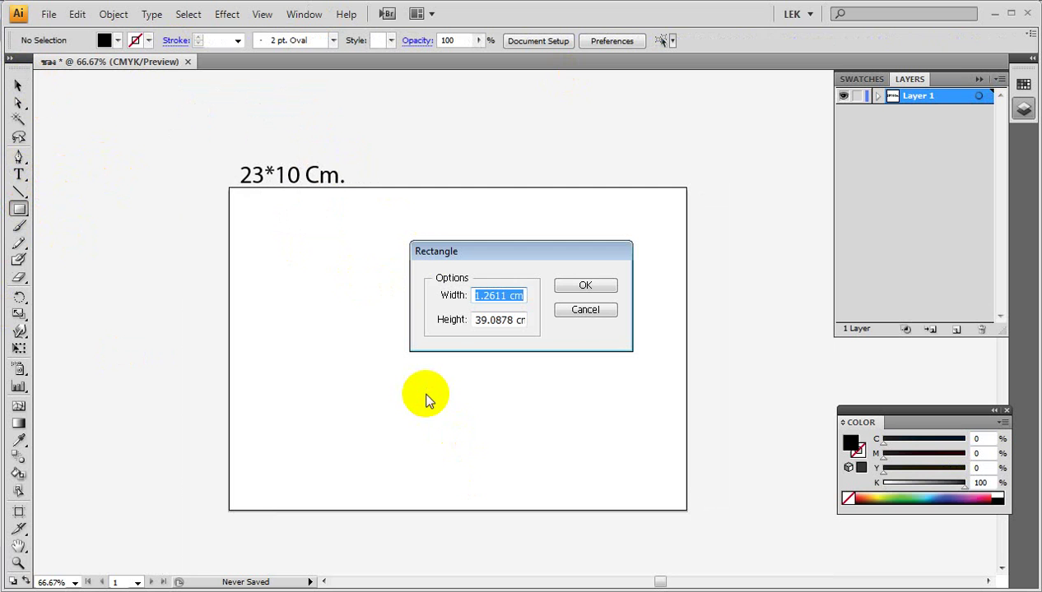
{"action": "type", "text": "23"}
{"action": "key", "text": "Tab"}
{"action": "type", "text": "10"}
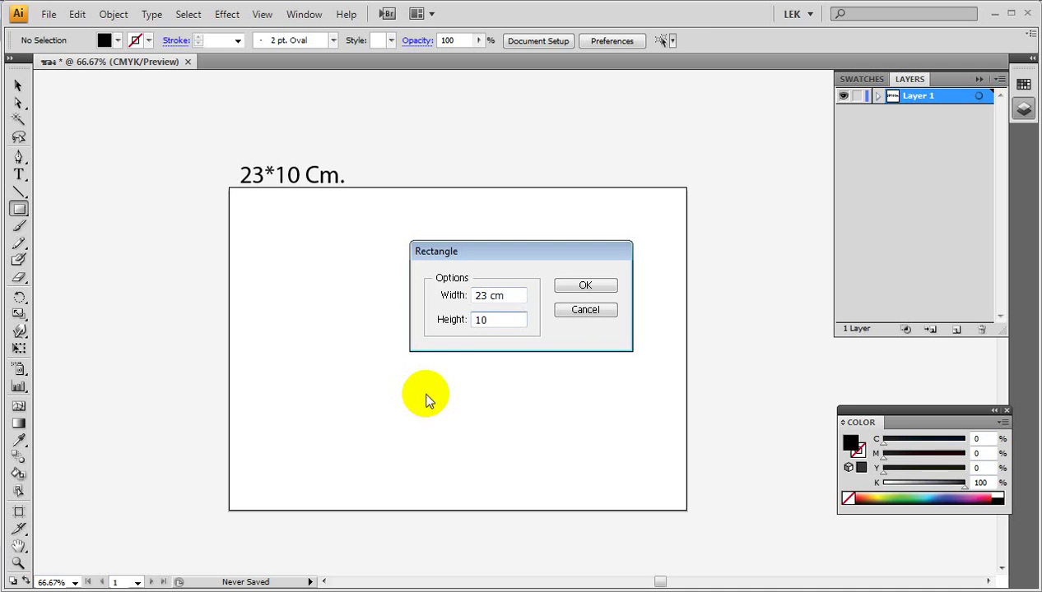
{"action": "key", "text": "Return"}
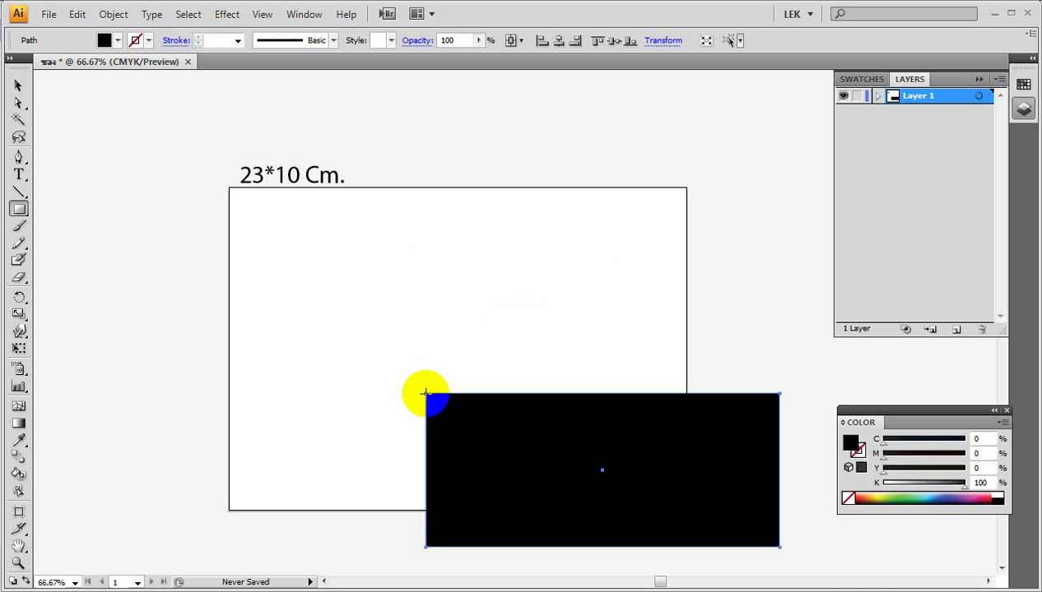
{"action": "left_click", "coordinate": [18, 85]}
{"action": "mouse_move", "coordinate": [575, 403]}
{"action": "left_mouse_down"}
{"action": "mouse_move", "coordinate": [462, 328]}
{"action": "mouse_move", "coordinate": [495, 348]}
{"action": "mouse_move", "coordinate": [487, 340]}
{"action": "left_mouse_up"}
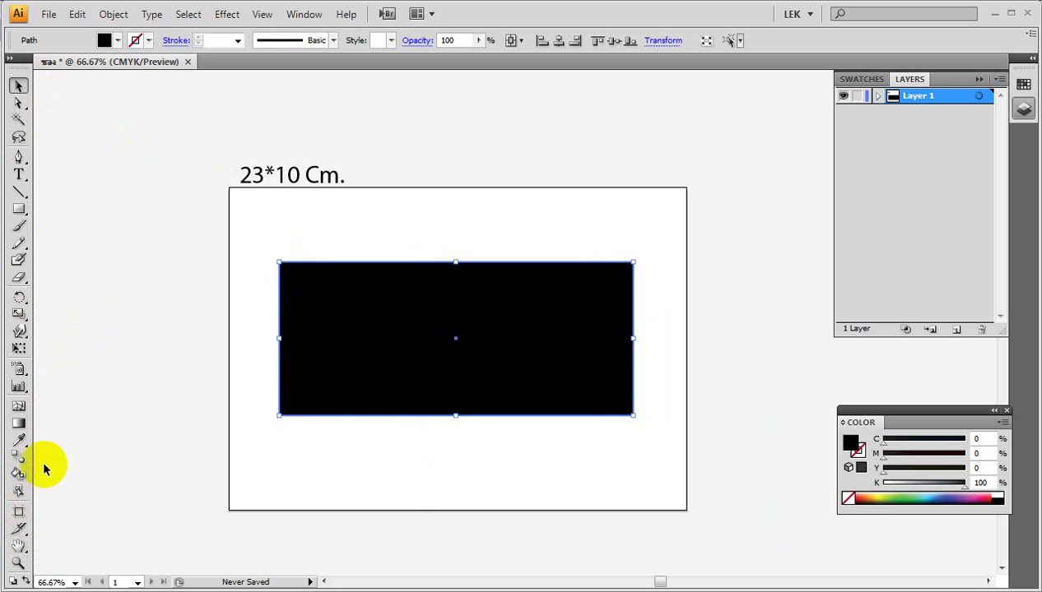
{"action": "left_click", "coordinate": [10, 57]}
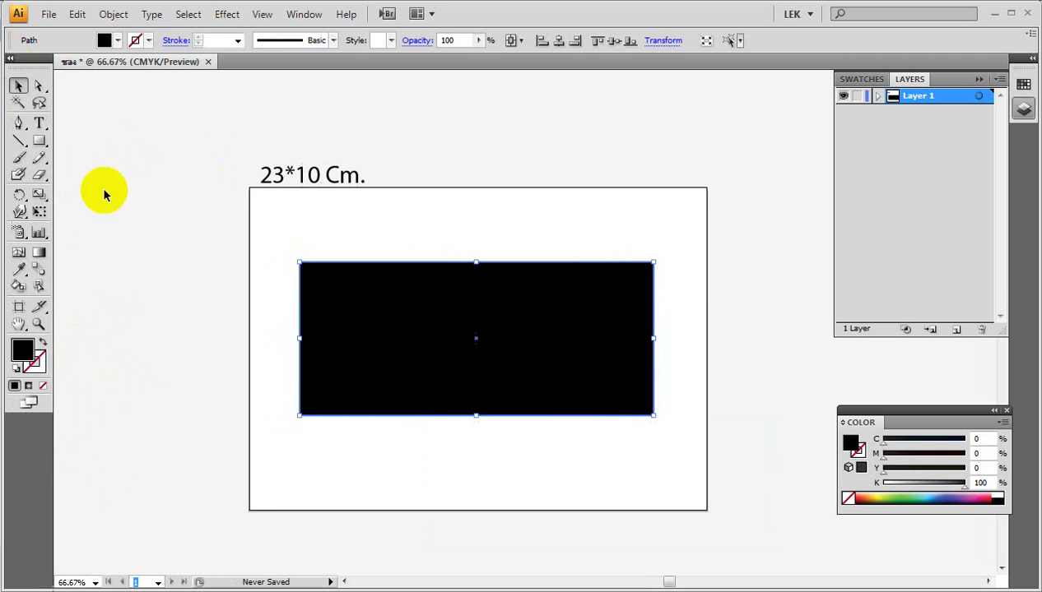
Step: Turn the rectangle into a black outline, lock Layer 1, add Layer 2 below, and save
{"action": "left_click", "coordinate": [43, 341]}
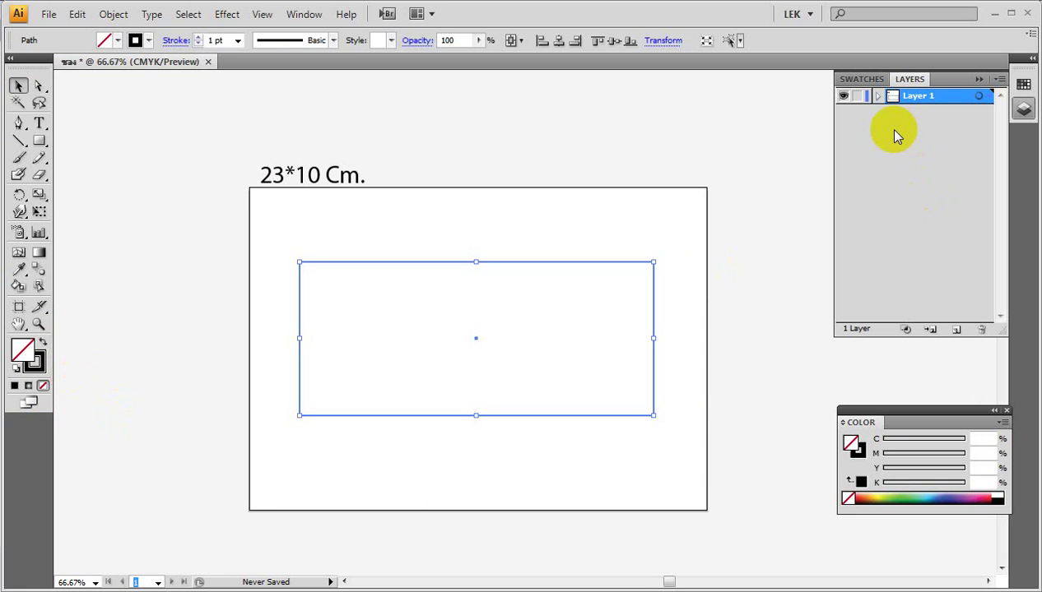
{"action": "left_click", "coordinate": [855, 97]}
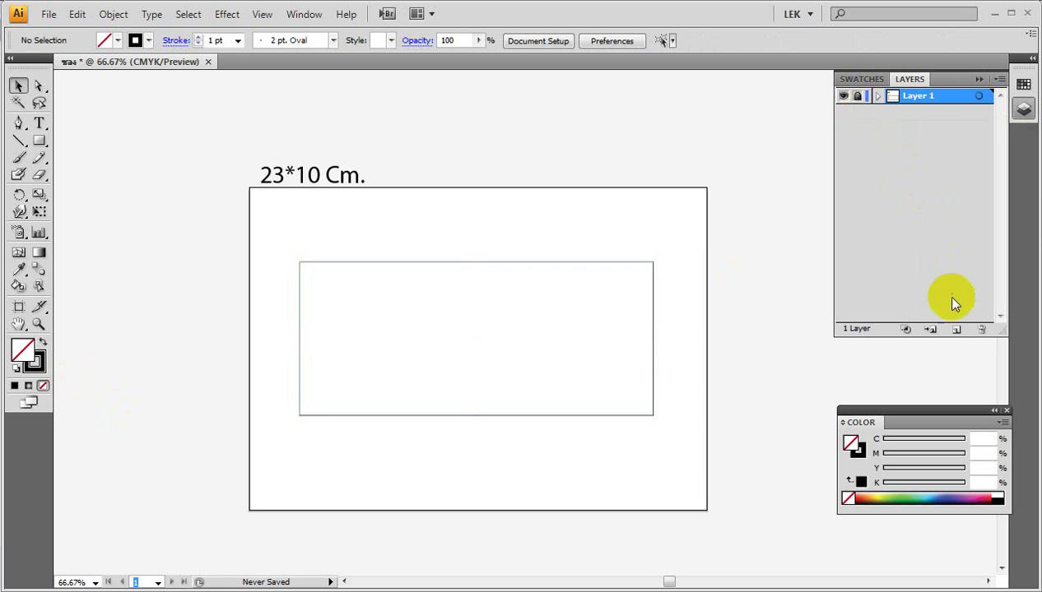
{"action": "left_click", "coordinate": [955, 329]}
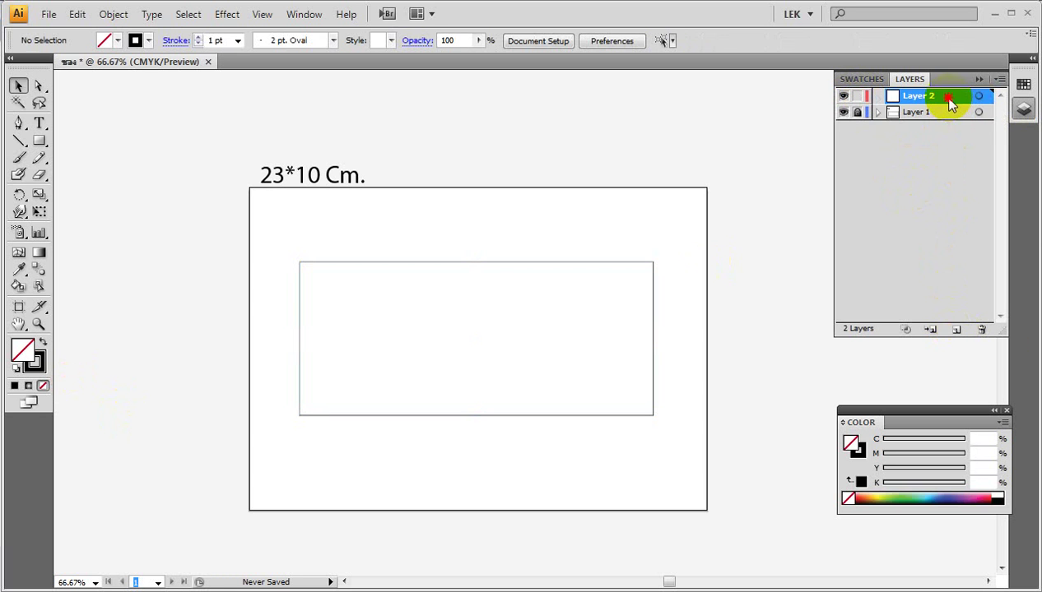
{"action": "left_click_drag", "start_coordinate": [950, 101], "coordinate": [949, 119]}
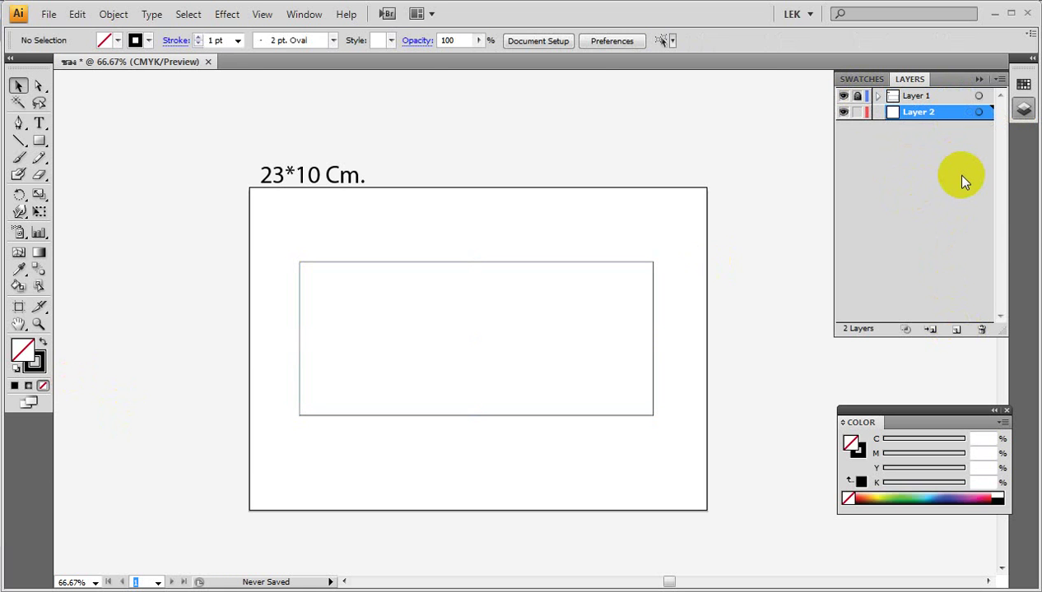
{"action": "key", "text": "ctrl+s"}
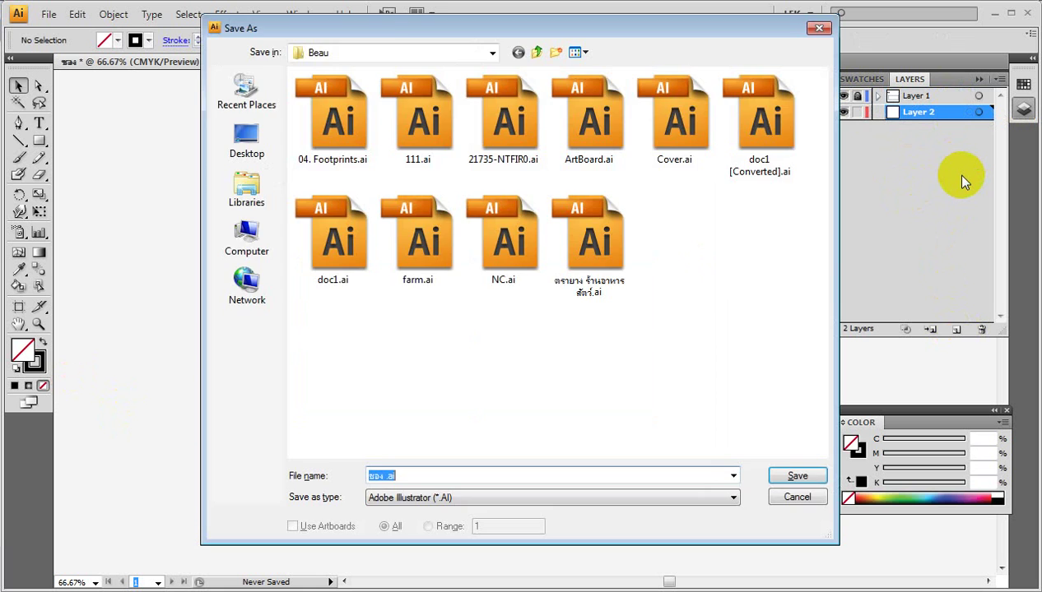
{"action": "key", "text": "Escape"}
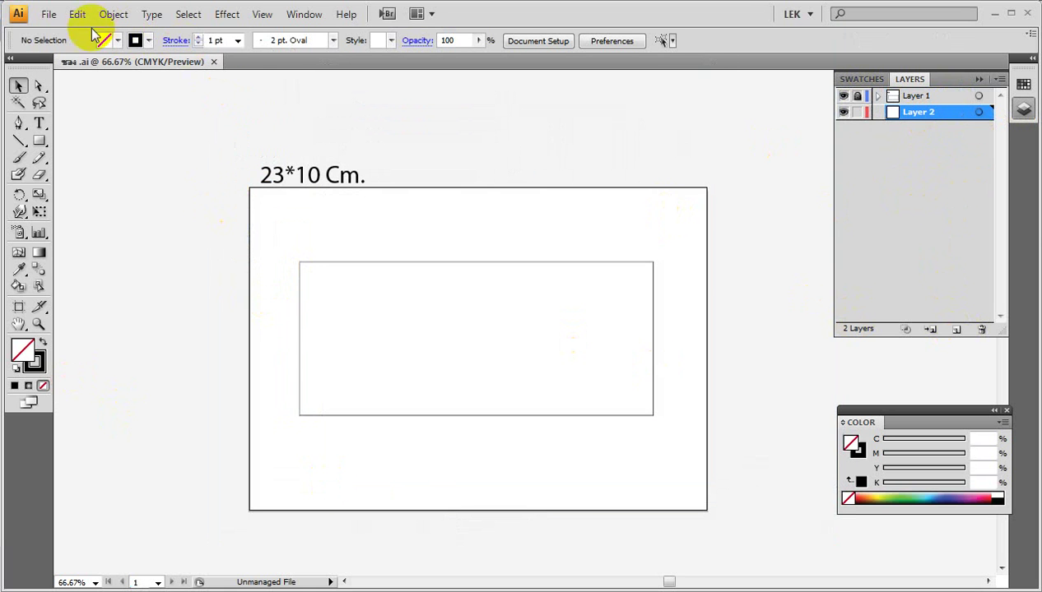
Step: Place the CURVE.png business-card image into the document
{"action": "left_click", "coordinate": [49, 14]}
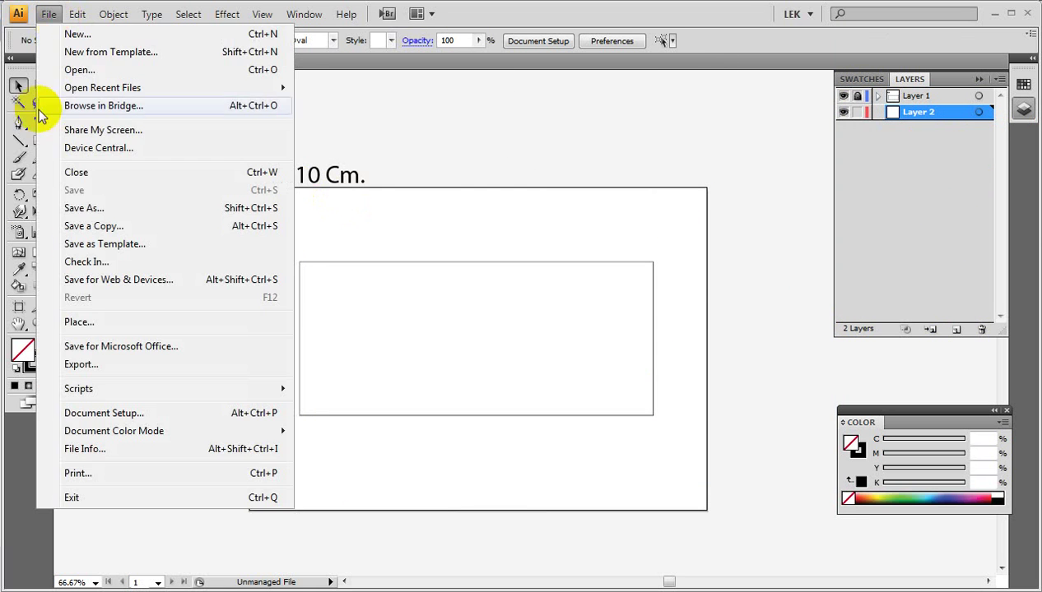
{"action": "left_click", "coordinate": [74, 321]}
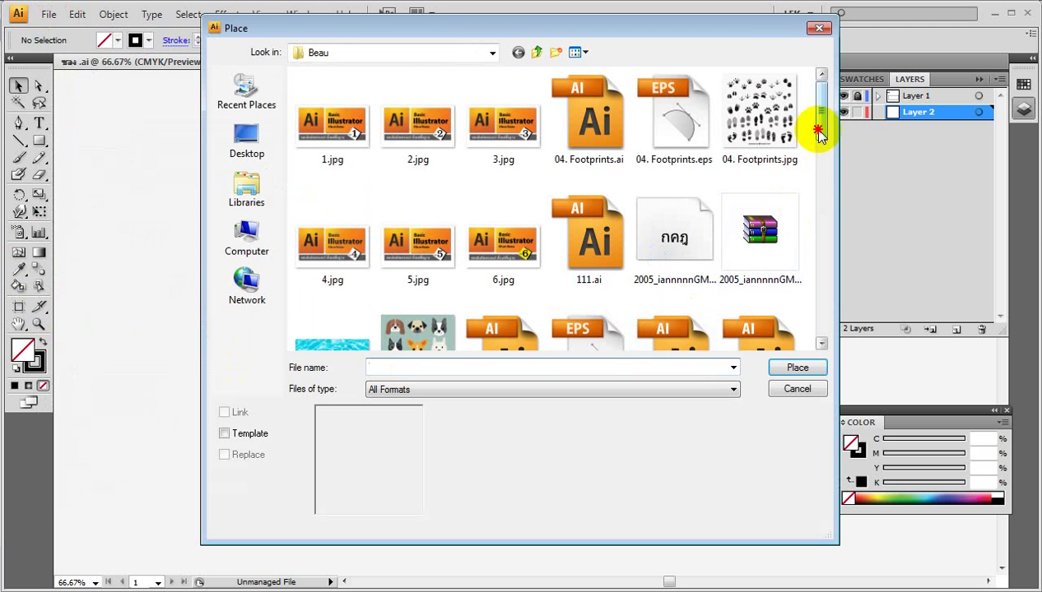
{"action": "mouse_move", "coordinate": [818, 127]}
{"action": "left_mouse_down"}
{"action": "mouse_move", "coordinate": [802, 319]}
{"action": "mouse_move", "coordinate": [796, 207]}
{"action": "left_mouse_up"}
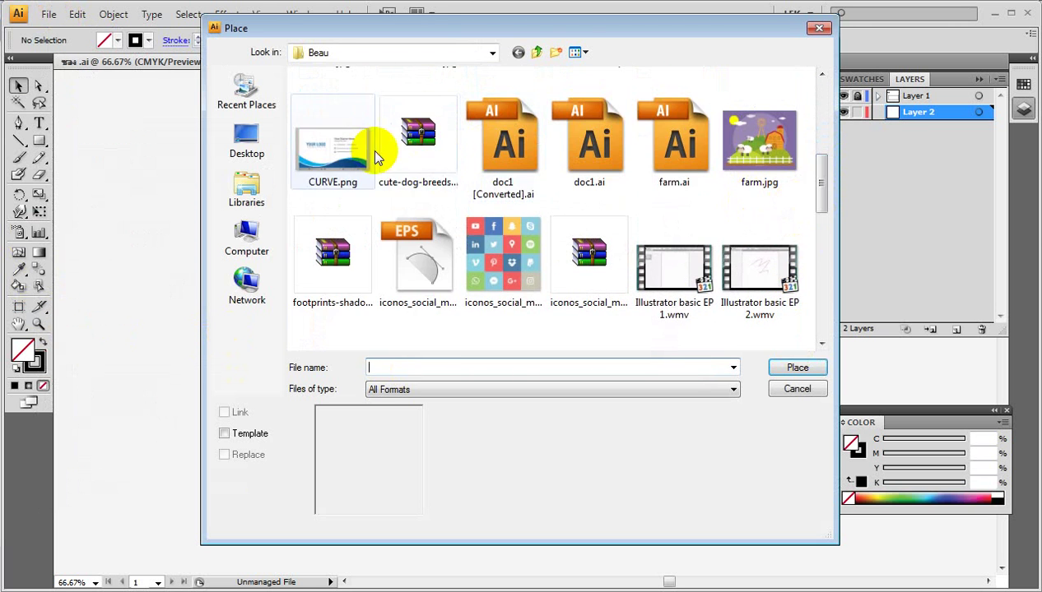
{"action": "left_click", "coordinate": [366, 156]}
{"action": "left_click", "coordinate": [791, 368]}
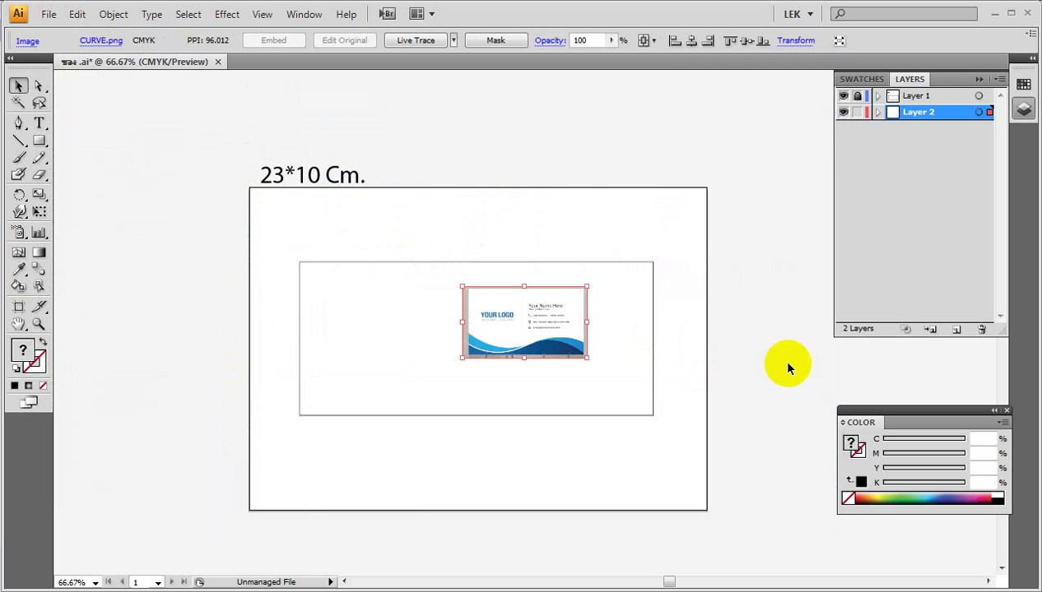
Step: Enlarge the card image and move it over the artboard's top edge
{"action": "left_click_drag", "start_coordinate": [629, 276], "coordinate": [680, 247]}
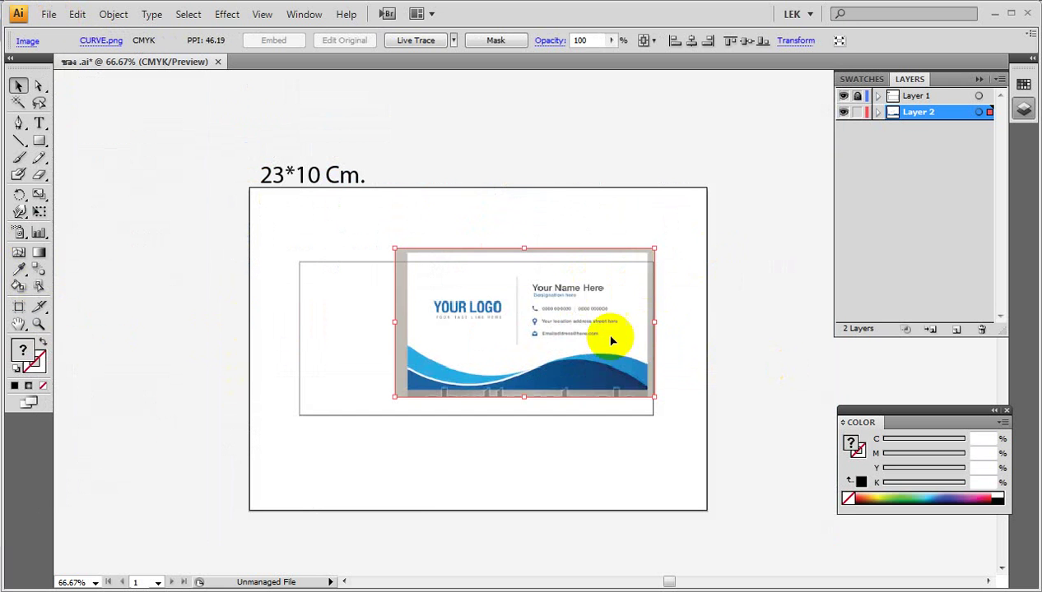
{"action": "left_click_drag", "start_coordinate": [616, 339], "coordinate": [625, 204]}
{"action": "left_click", "coordinate": [728, 240]}
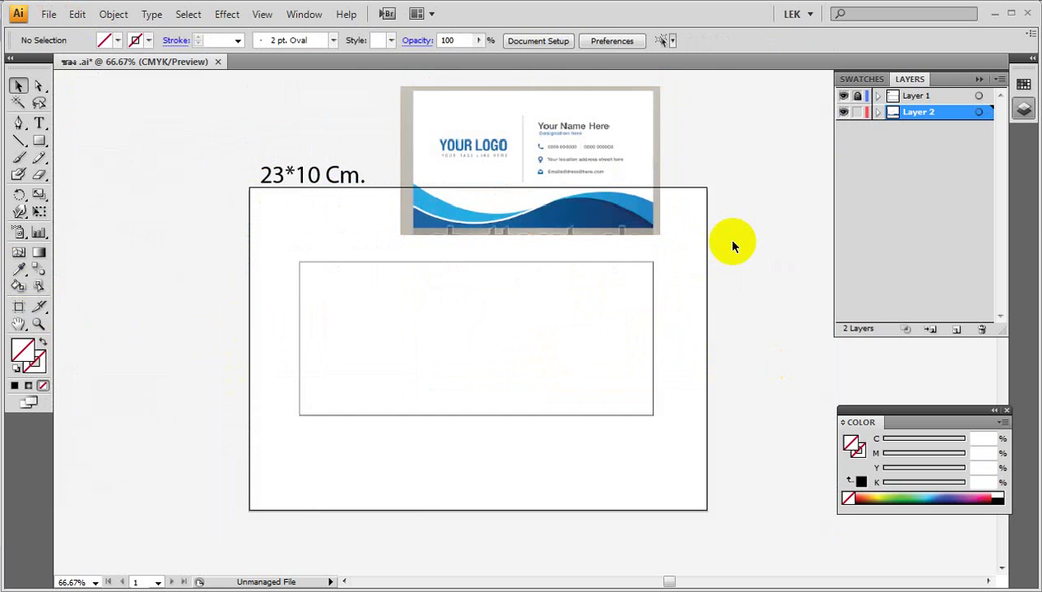
{"action": "key", "text": "ctrl+1"}
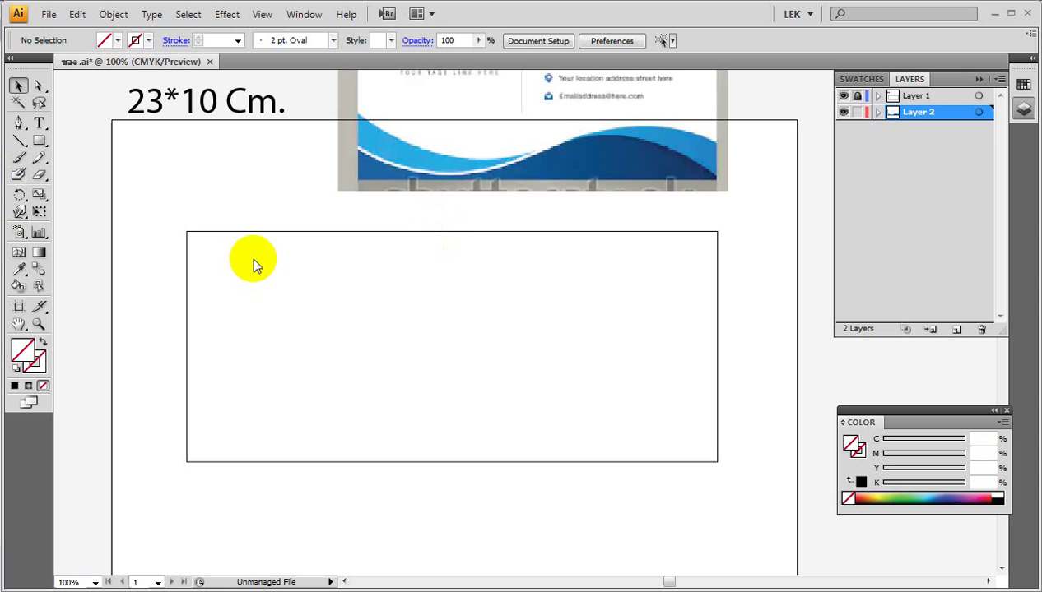
Step: Trace a curved pen path along the dark blue wave's upper edge
{"action": "left_click", "coordinate": [19, 122]}
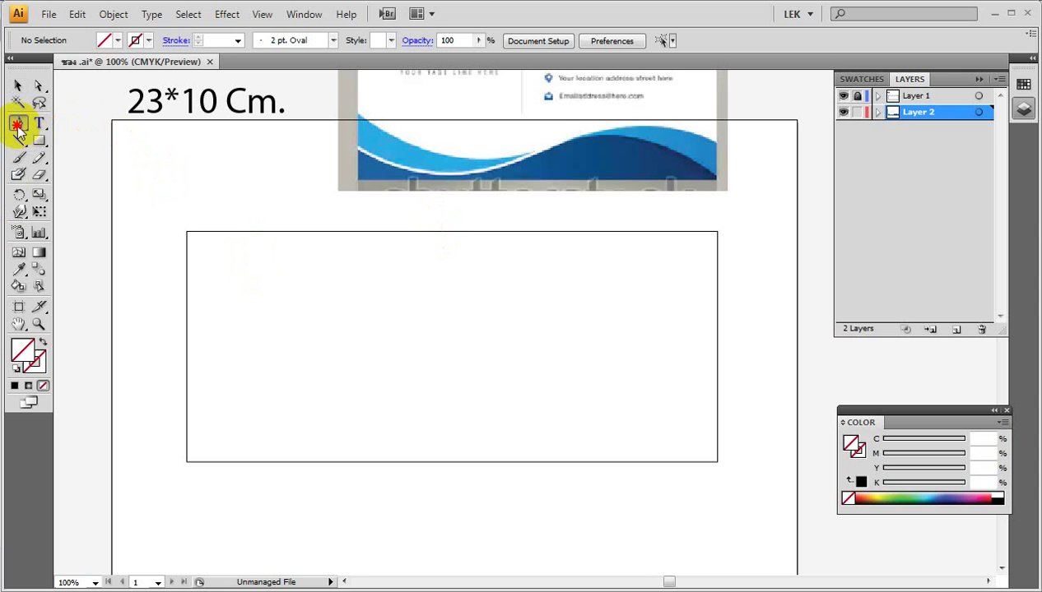
{"action": "left_click", "coordinate": [358, 157]}
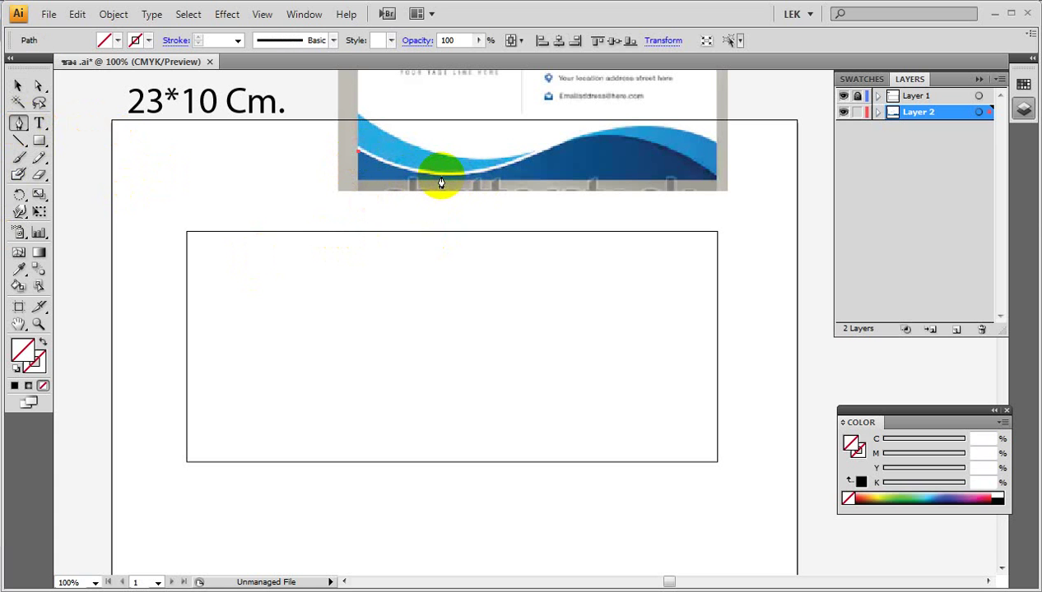
{"action": "mouse_move", "coordinate": [442, 175]}
{"action": "left_mouse_down"}
{"action": "mouse_move", "coordinate": [543, 187]}
{"action": "mouse_move", "coordinate": [528, 190]}
{"action": "left_mouse_up"}
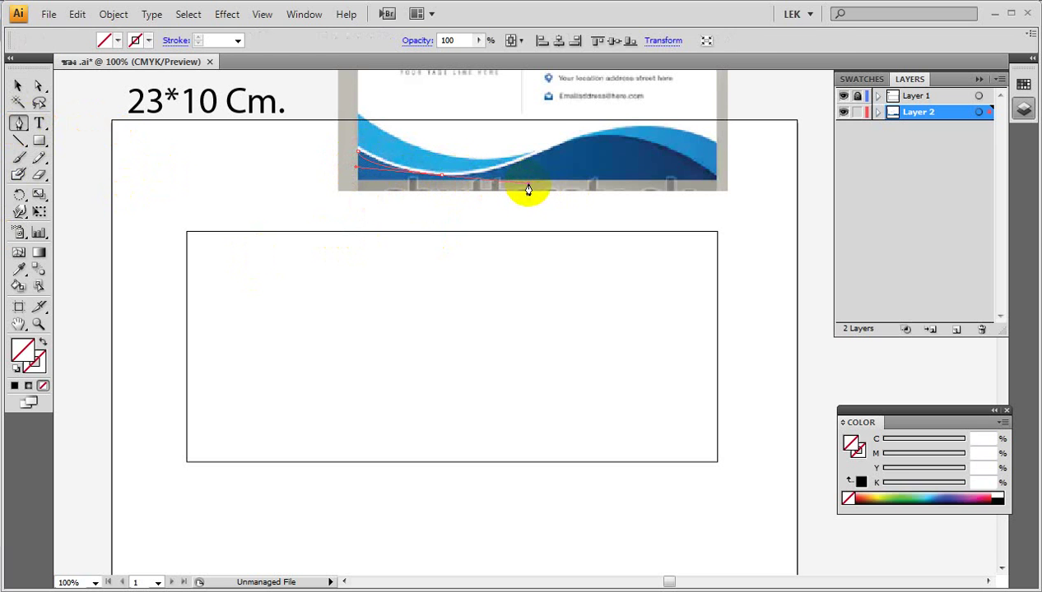
{"action": "left_click_drag", "start_coordinate": [605, 136], "coordinate": [675, 143]}
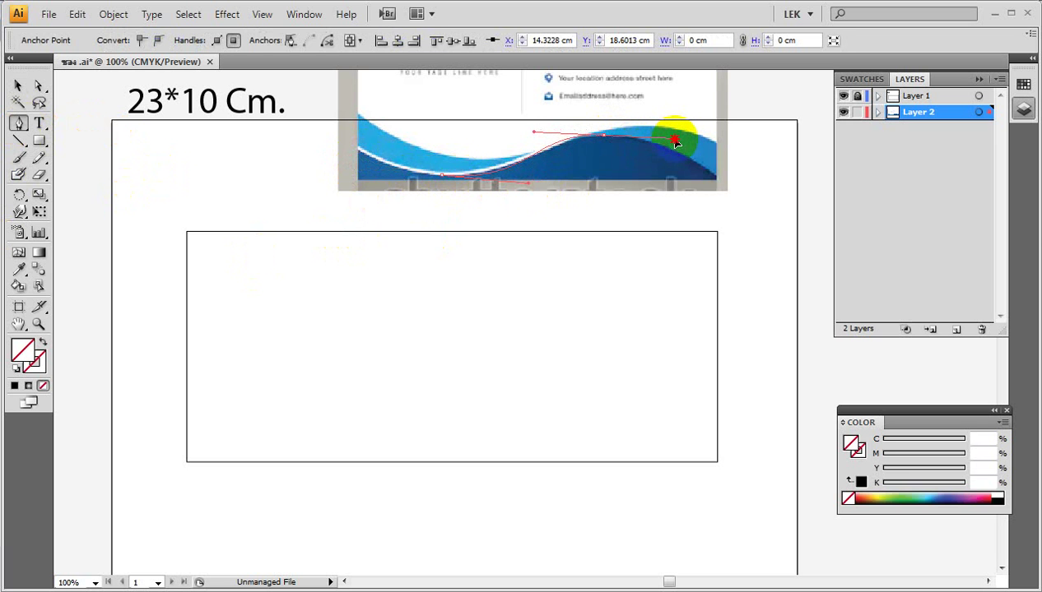
{"action": "left_click", "coordinate": [722, 189]}
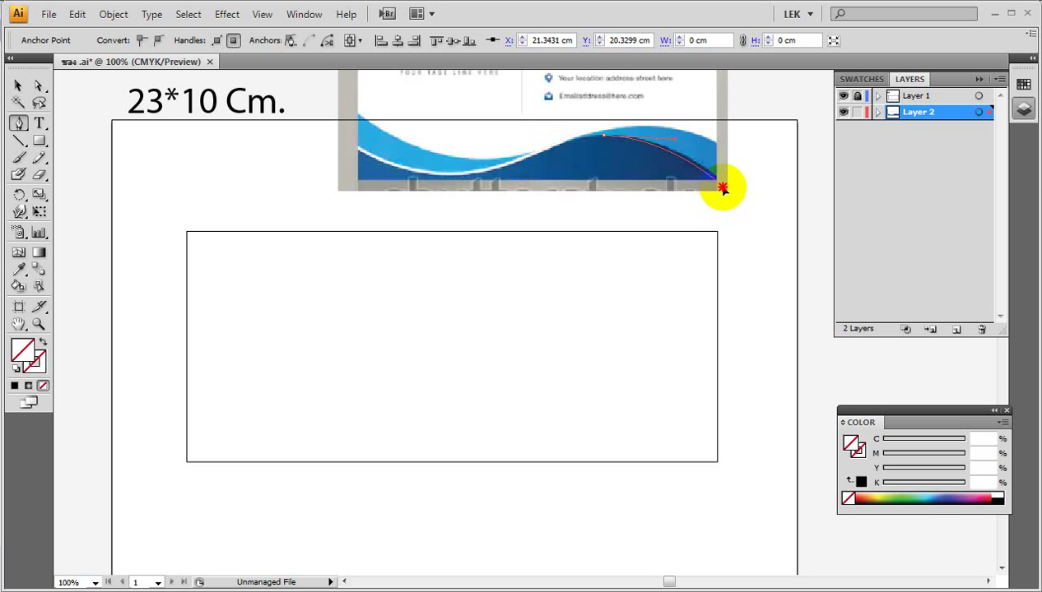
{"action": "left_click_drag", "start_coordinate": [722, 190], "coordinate": [742, 214]}
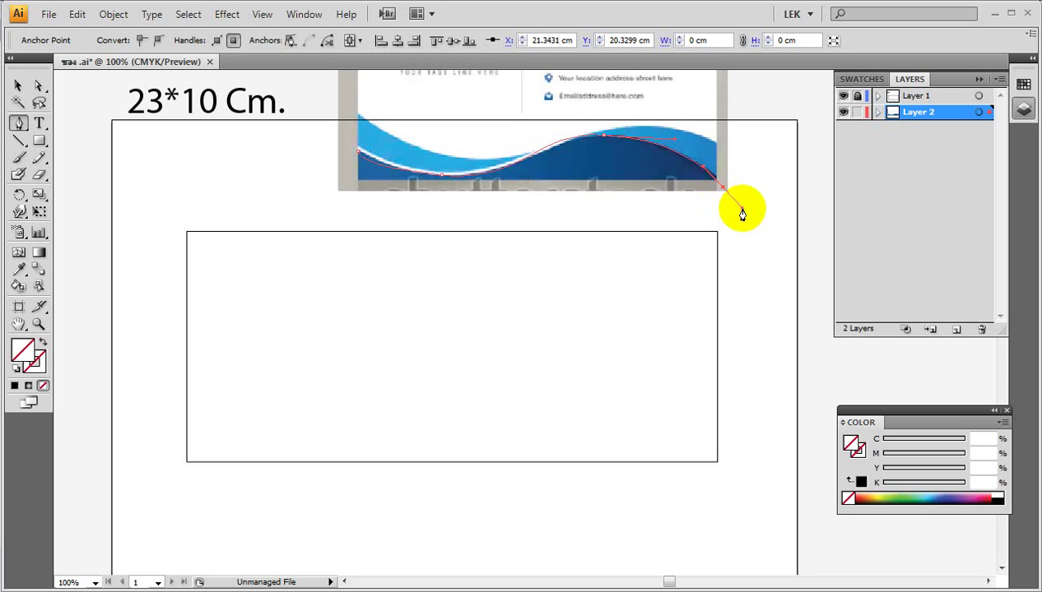
Step: Adjust the path's anchor handles so the curve matches the wave's crest and dip
{"action": "left_click", "coordinate": [38, 85]}
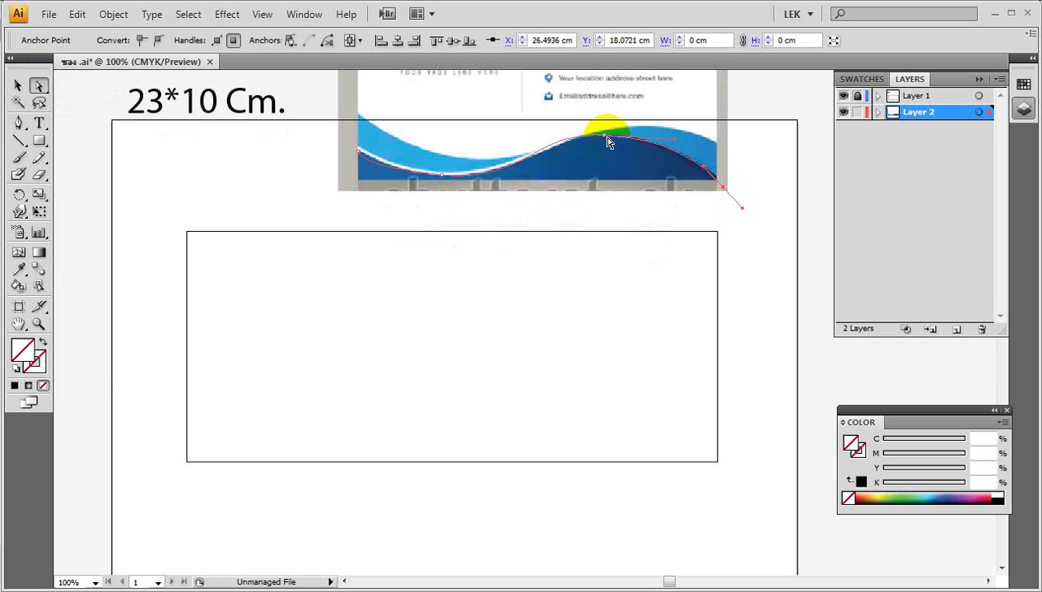
{"action": "mouse_move", "coordinate": [607, 142]}
{"action": "left_mouse_down"}
{"action": "mouse_move", "coordinate": [533, 132]}
{"action": "mouse_move", "coordinate": [542, 138]}
{"action": "left_mouse_up"}
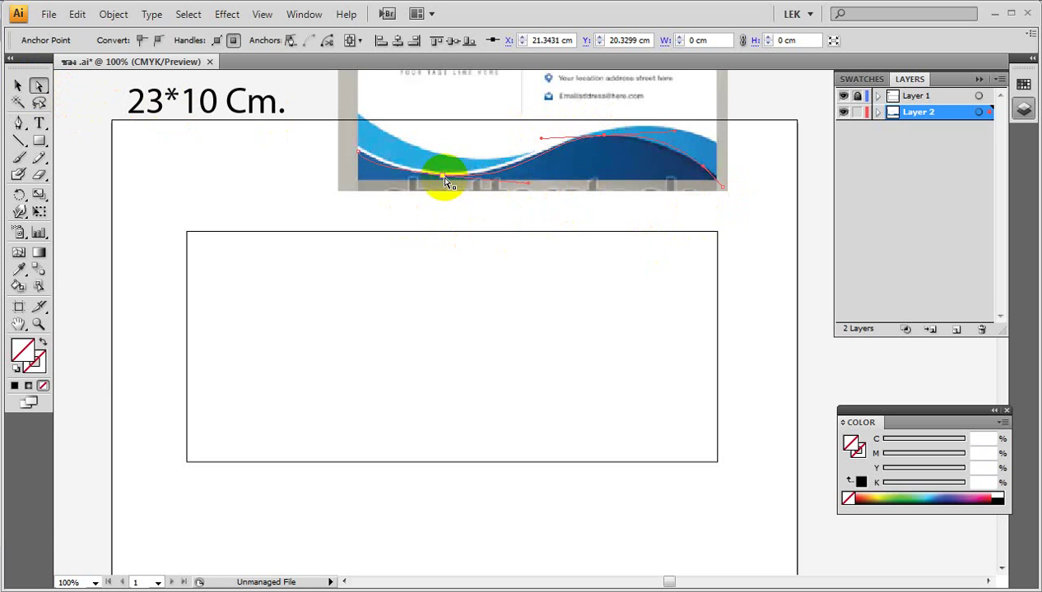
{"action": "left_click_drag", "start_coordinate": [528, 183], "coordinate": [514, 182]}
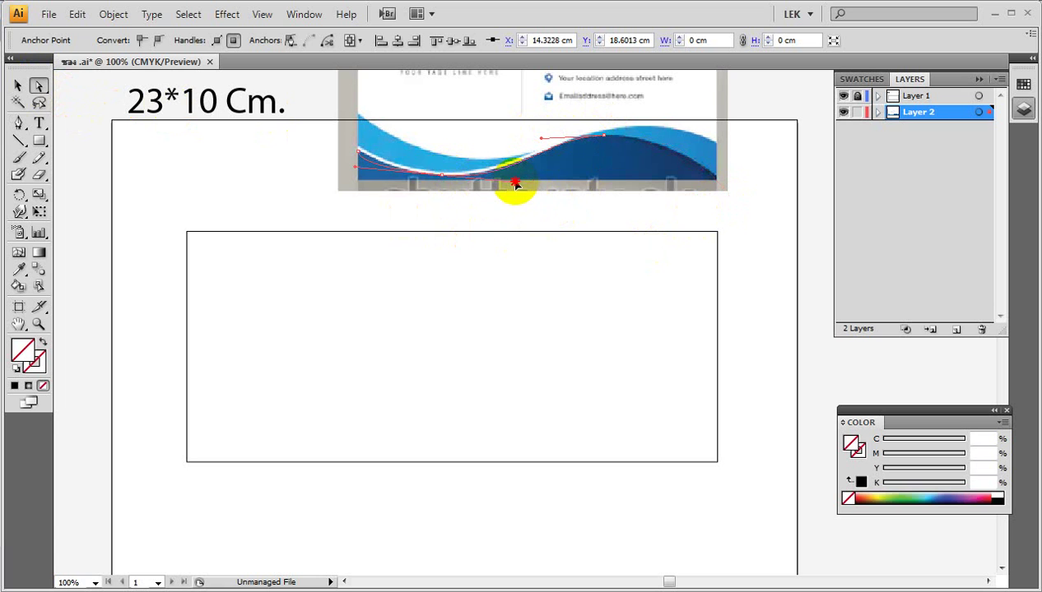
{"action": "left_click", "coordinate": [361, 158]}
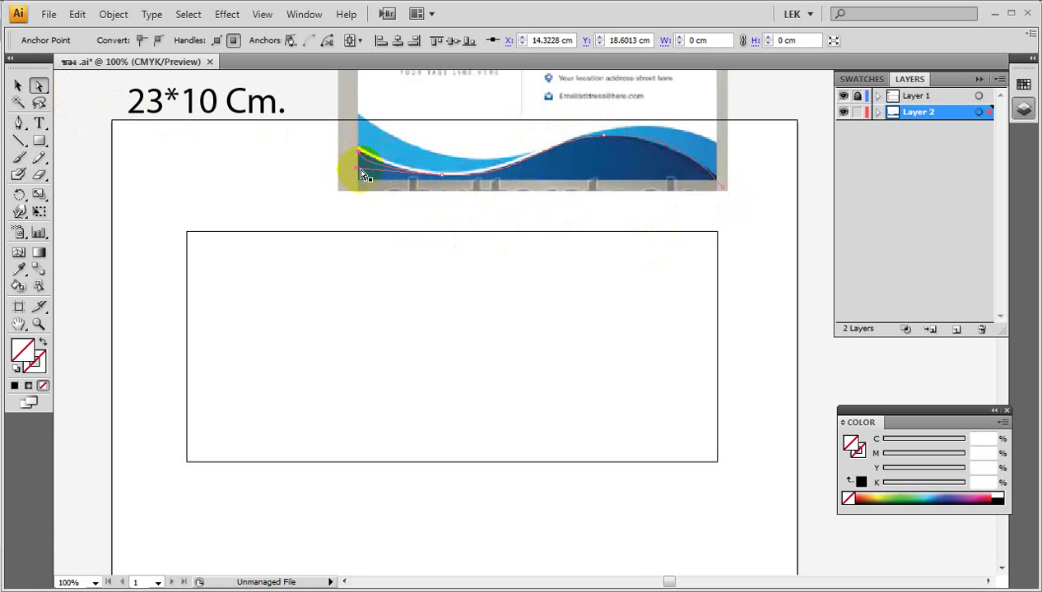
{"action": "left_click_drag", "start_coordinate": [363, 169], "coordinate": [391, 175]}
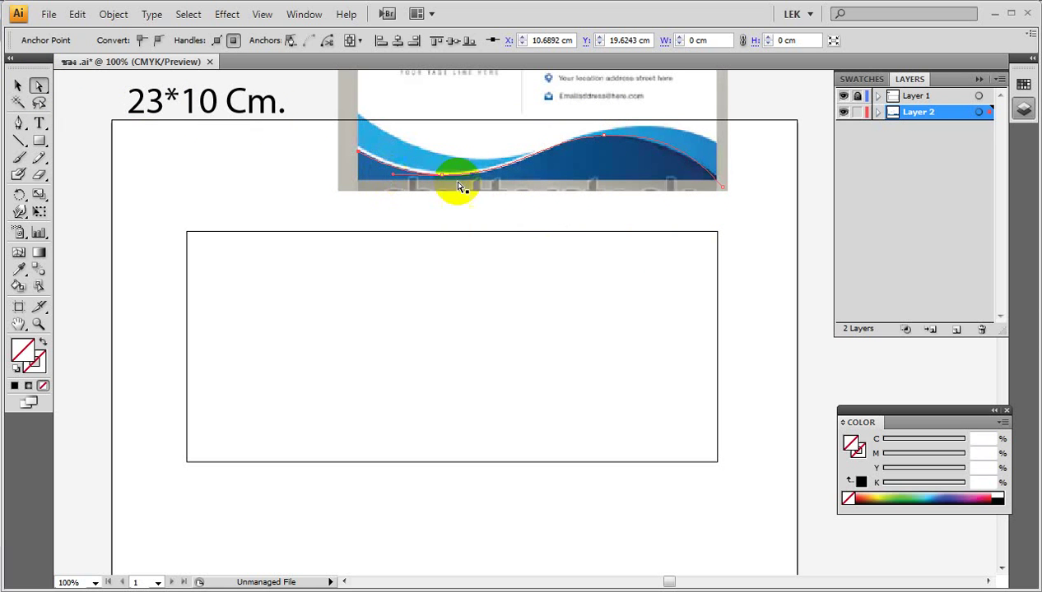
{"action": "left_click", "coordinate": [604, 138]}
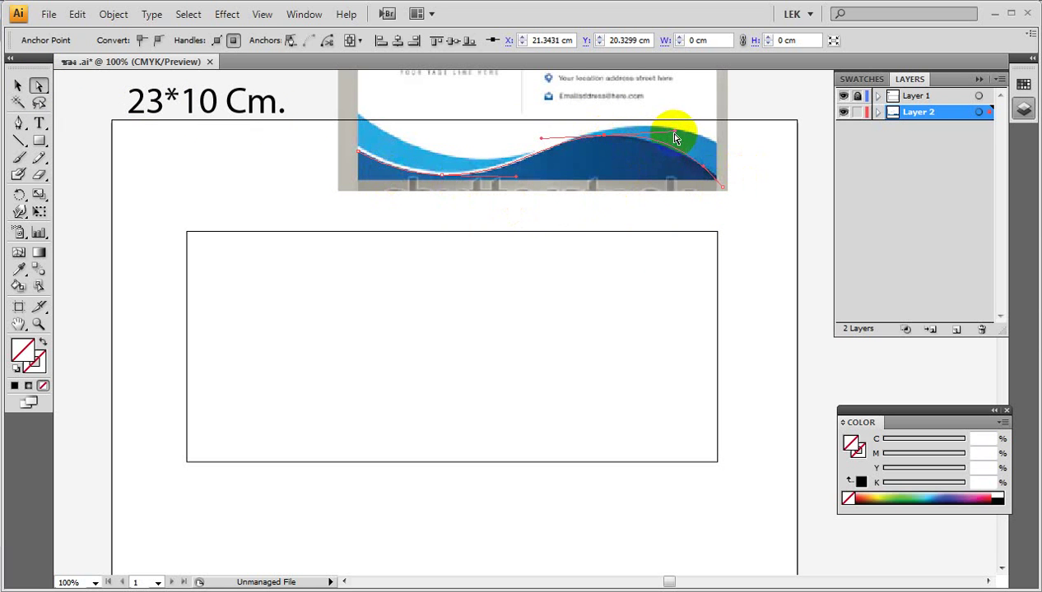
{"action": "left_click_drag", "start_coordinate": [673, 132], "coordinate": [669, 137]}
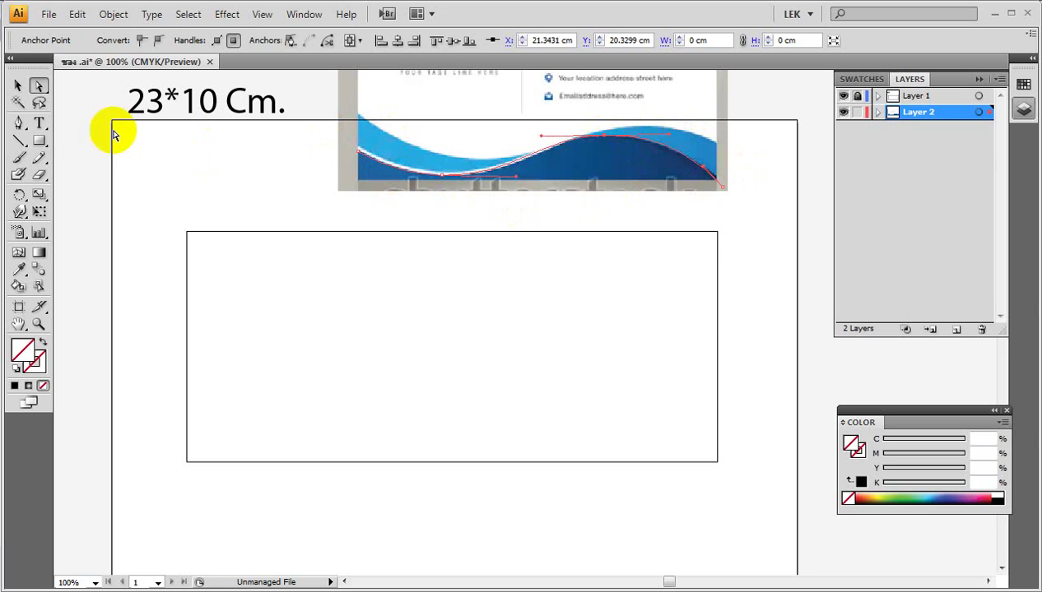
Step: Close the wave path with corner points below its right and left ends
{"action": "left_click", "coordinate": [18, 122]}
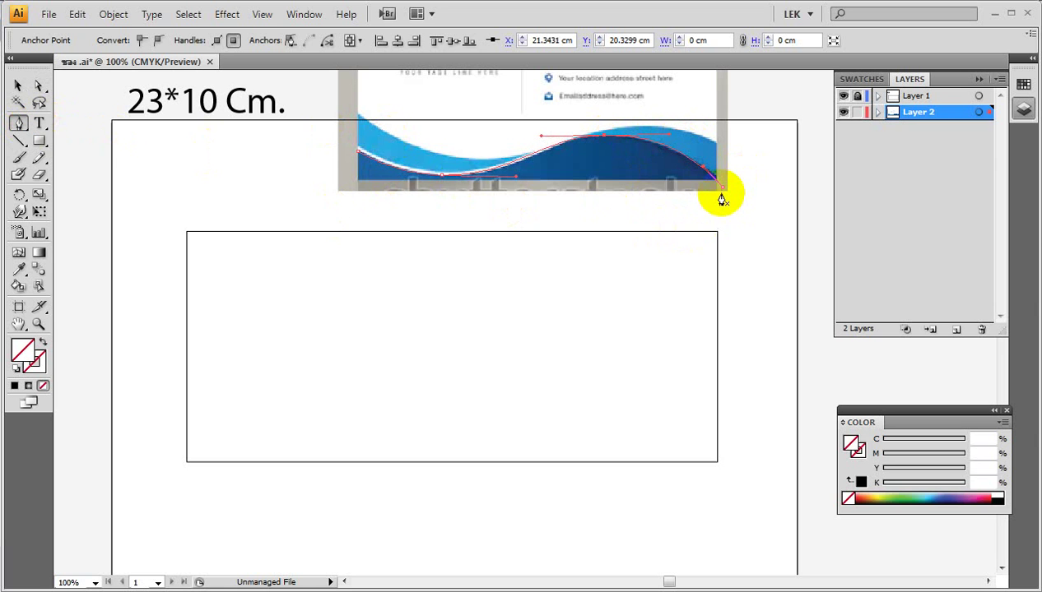
{"action": "left_click", "coordinate": [721, 208]}
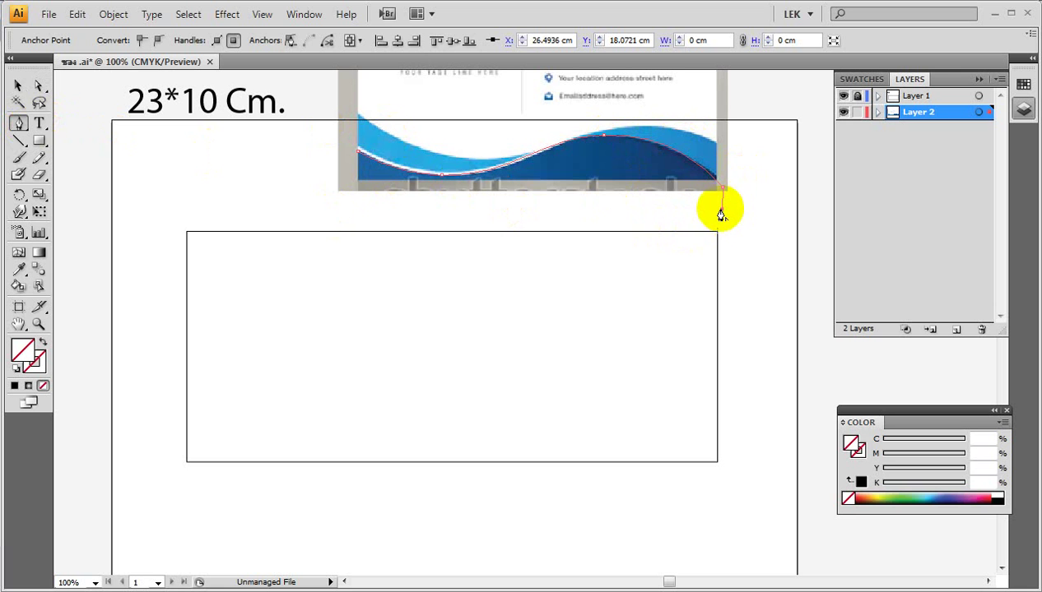
{"action": "left_click", "coordinate": [358, 208]}
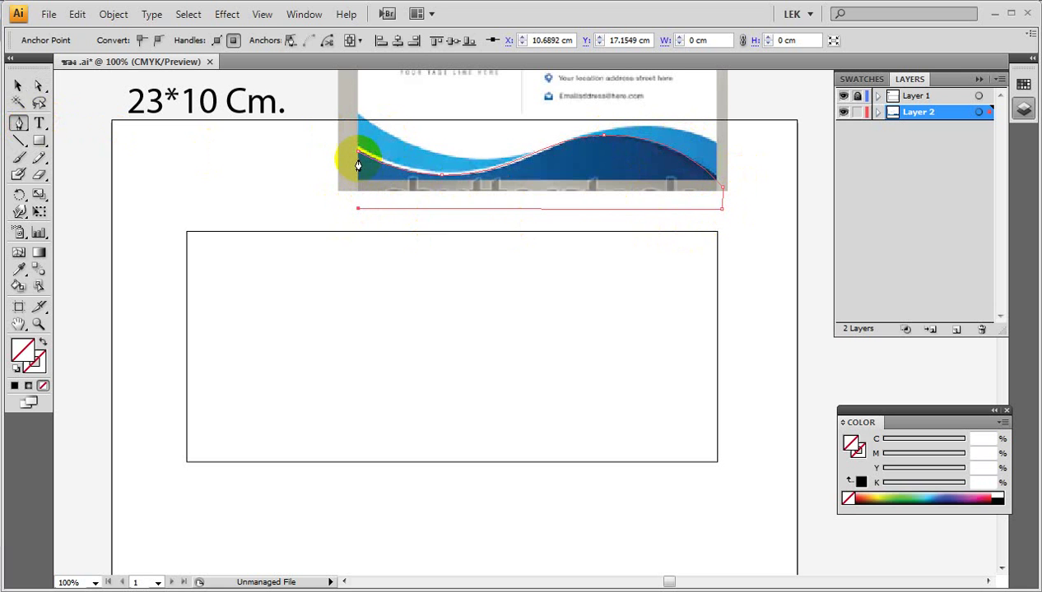
{"action": "left_click", "coordinate": [358, 153]}
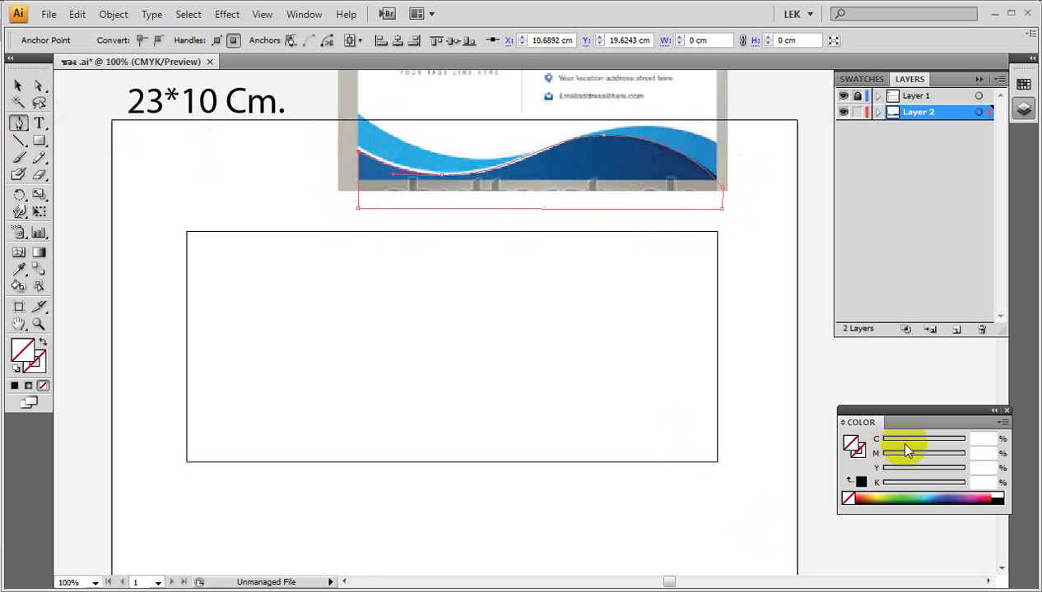
Step: Fill the closed wave shape with the dark blue swatch (C100 M100)
{"action": "left_click", "coordinate": [311, 16]}
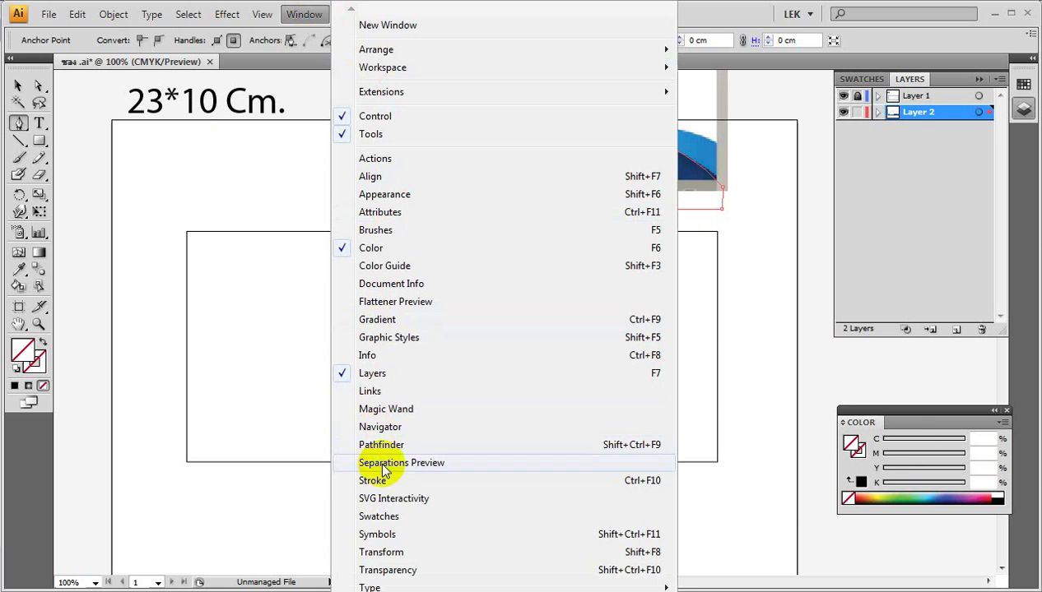
{"action": "left_click", "coordinate": [386, 516]}
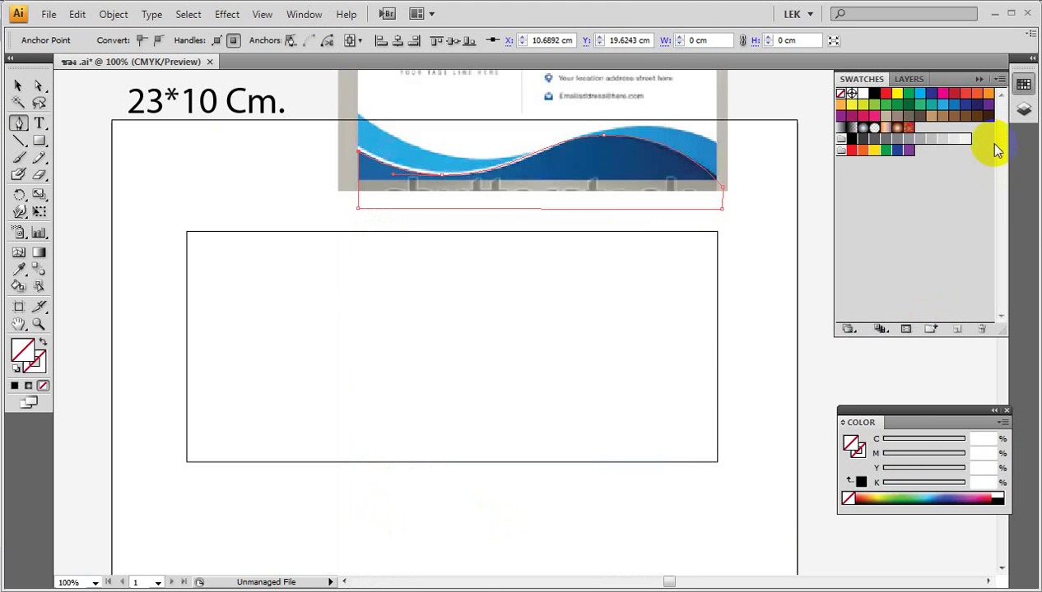
{"action": "left_click", "coordinate": [931, 95]}
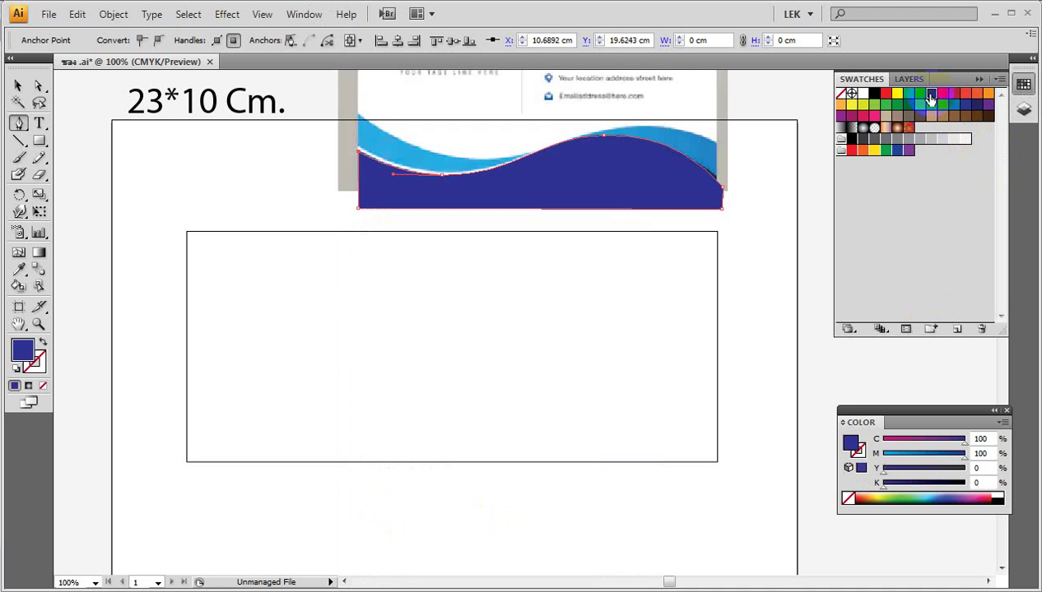
{"action": "left_click", "coordinate": [19, 85]}
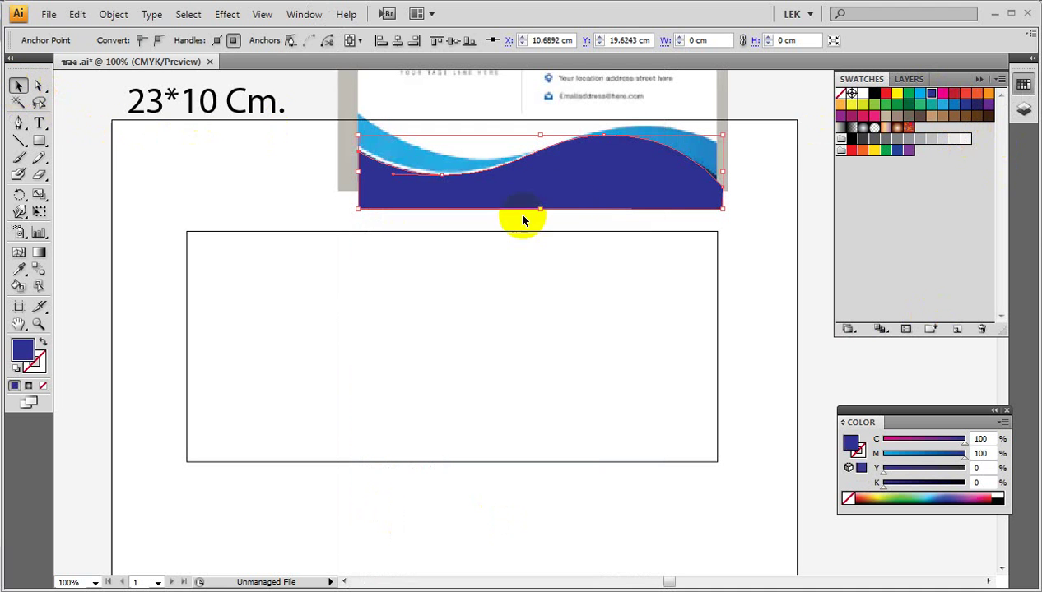
Step: Move the blue wave onto the envelope and stretch it toward the rectangle's right edge
{"action": "mouse_move", "coordinate": [524, 217]}
{"action": "left_mouse_down"}
{"action": "mouse_move", "coordinate": [583, 245]}
{"action": "mouse_move", "coordinate": [421, 459]}
{"action": "left_mouse_up"}
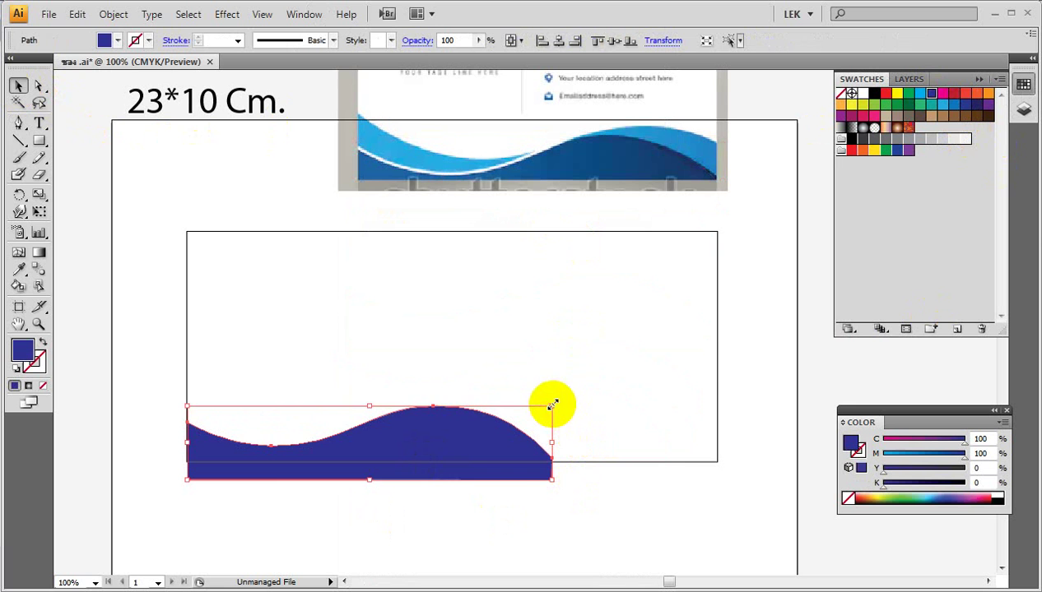
{"action": "mouse_move", "coordinate": [551, 405]}
{"action": "left_mouse_down"}
{"action": "mouse_move", "coordinate": [724, 368]}
{"action": "mouse_move", "coordinate": [715, 371]}
{"action": "left_mouse_up"}
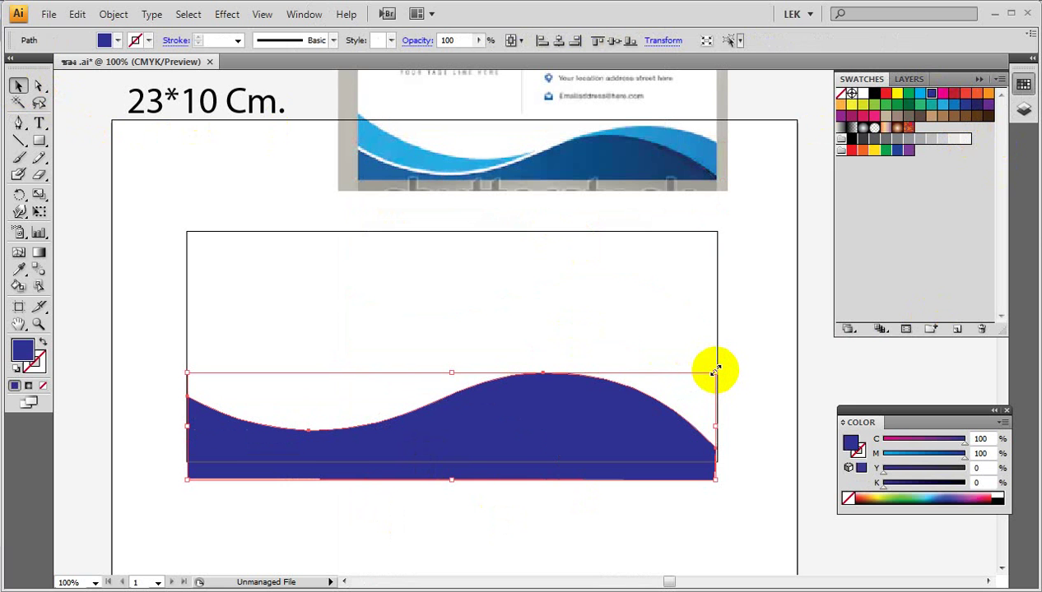
{"action": "key", "text": "Down"}
{"action": "key", "text": "Down"}
{"action": "key", "text": "Down"}
{"action": "key", "text": "Down"}
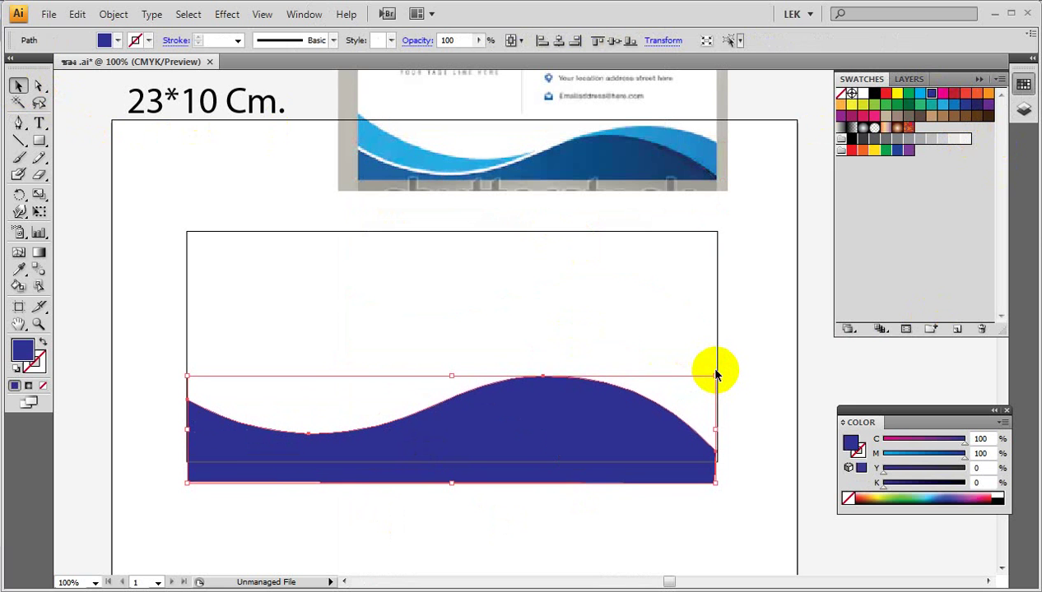
{"action": "key", "text": "Down"}
{"action": "key", "text": "Down"}
{"action": "left_click", "coordinate": [768, 447]}
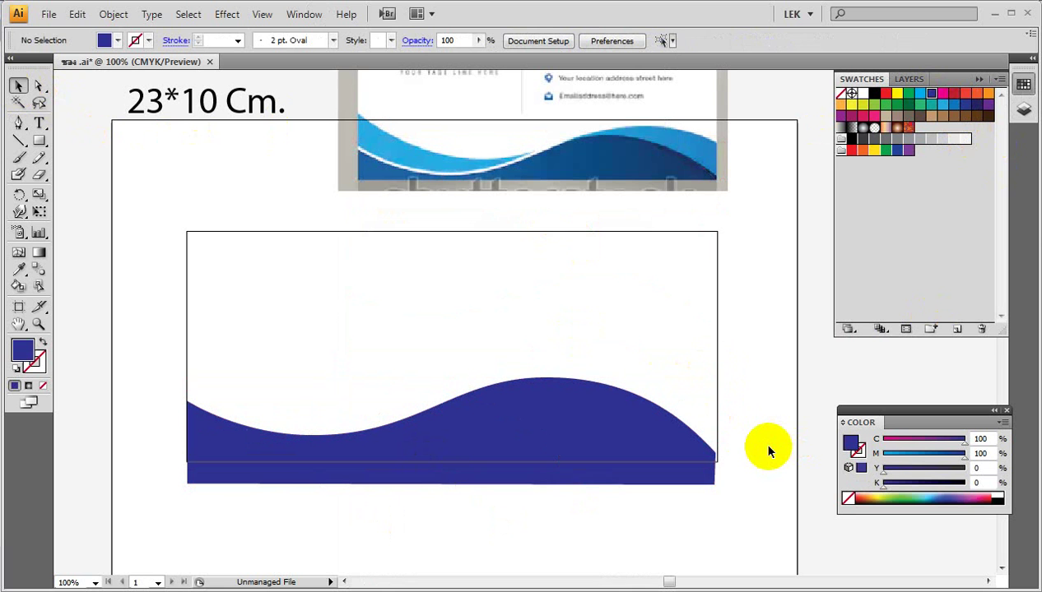
Step: Align the wave's top-right and bottom-right corners exactly with the envelope's right border
{"action": "left_click", "coordinate": [693, 449]}
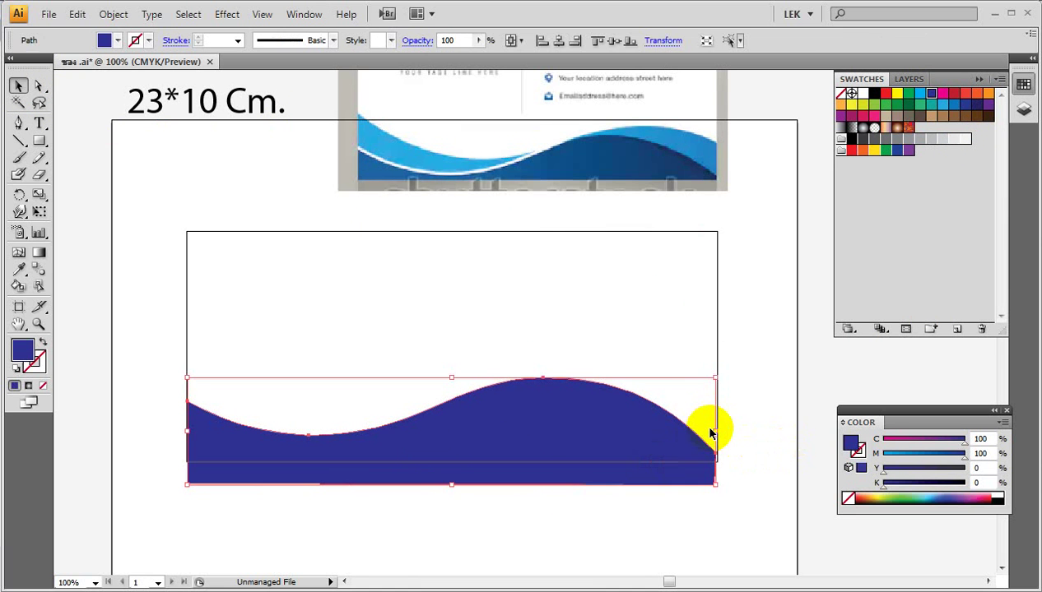
{"action": "left_click_drag", "start_coordinate": [717, 378], "coordinate": [721, 377]}
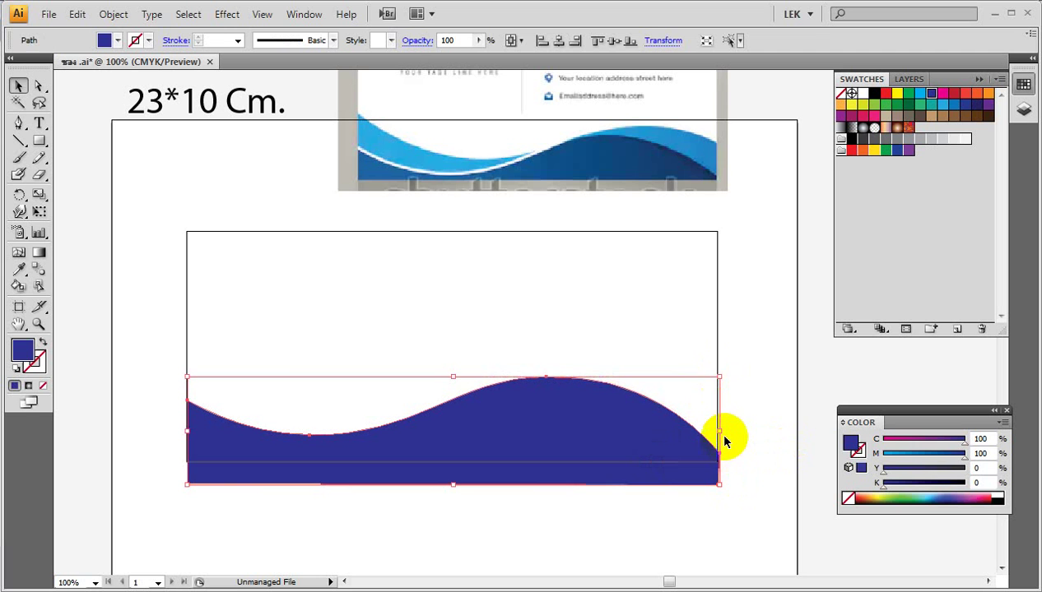
{"action": "left_click_drag", "start_coordinate": [721, 430], "coordinate": [579, 444]}
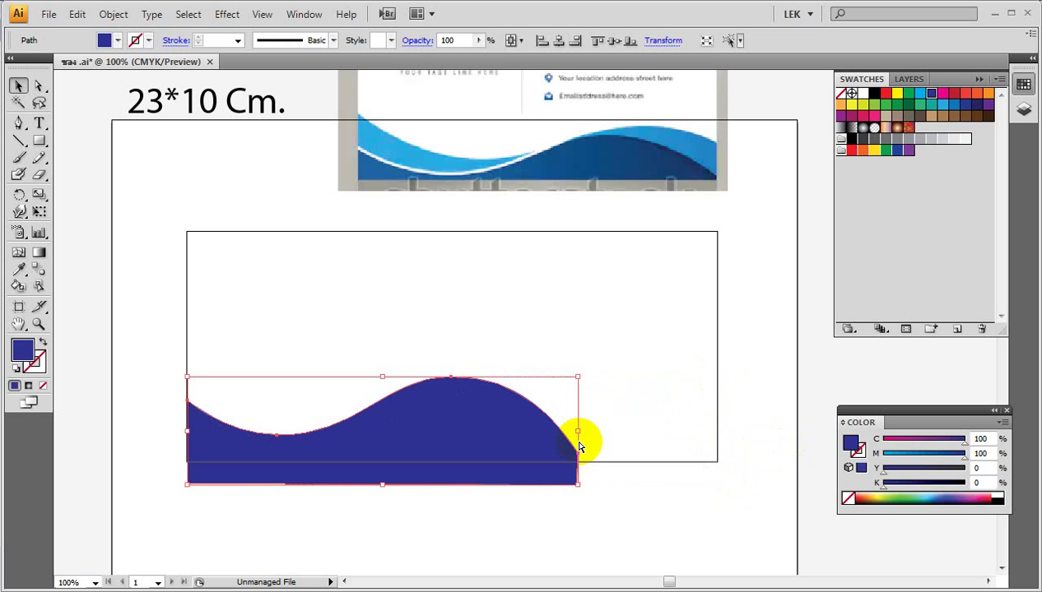
{"action": "left_click_drag", "start_coordinate": [578, 444], "coordinate": [712, 428]}
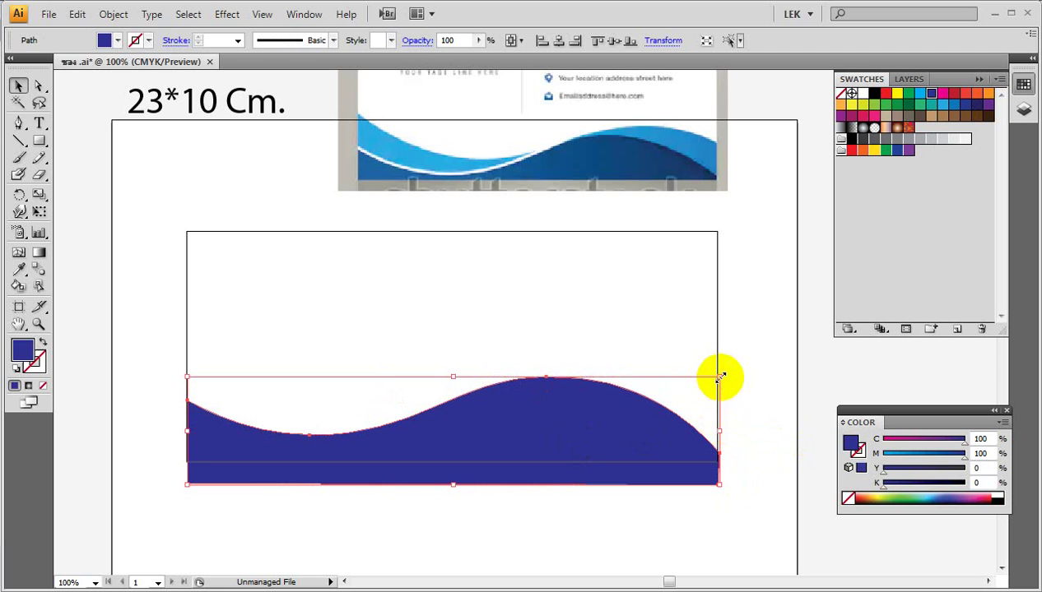
{"action": "left_click_drag", "start_coordinate": [719, 378], "coordinate": [716, 376]}
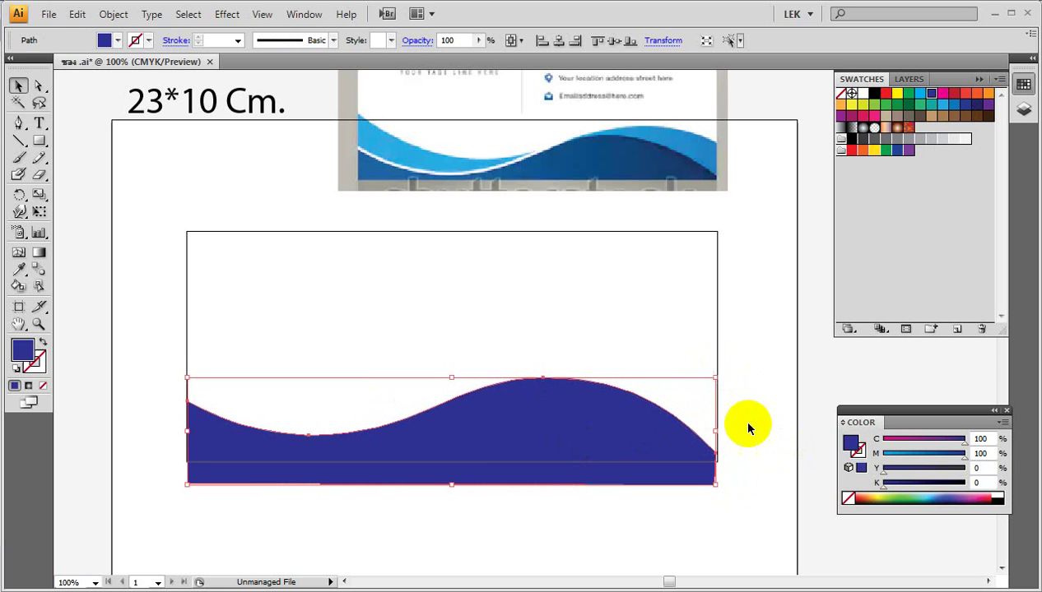
{"action": "left_click", "coordinate": [740, 396]}
{"action": "left_click", "coordinate": [711, 469]}
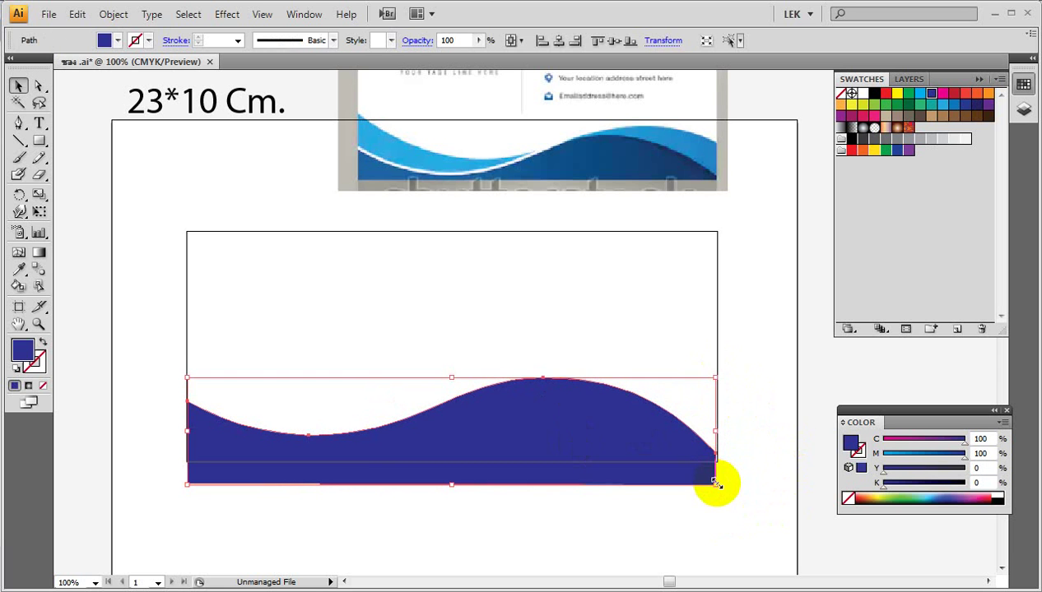
{"action": "left_click_drag", "start_coordinate": [716, 484], "coordinate": [722, 486]}
{"action": "left_click", "coordinate": [728, 514]}
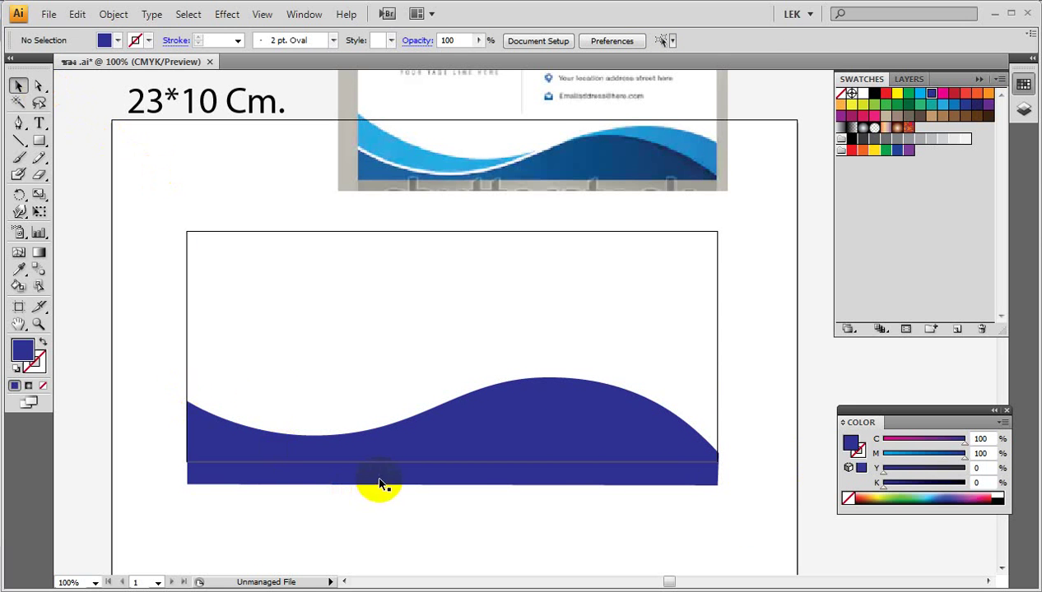
Step: Select the wave's bottom anchors and nudge them up two steps onto the border
{"action": "left_click", "coordinate": [38, 86]}
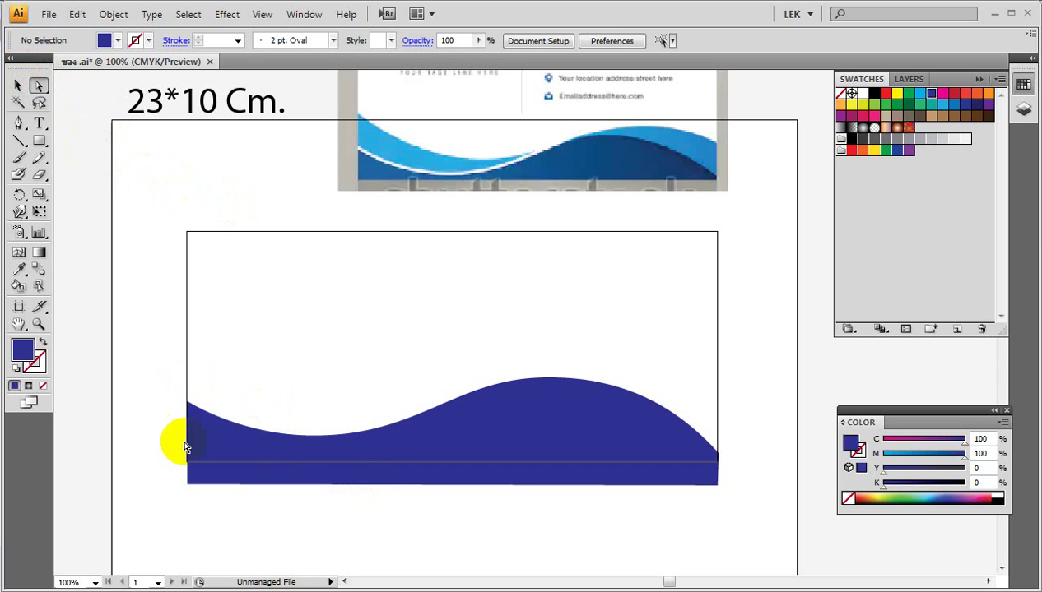
{"action": "left_click_drag", "start_coordinate": [162, 516], "coordinate": [739, 483]}
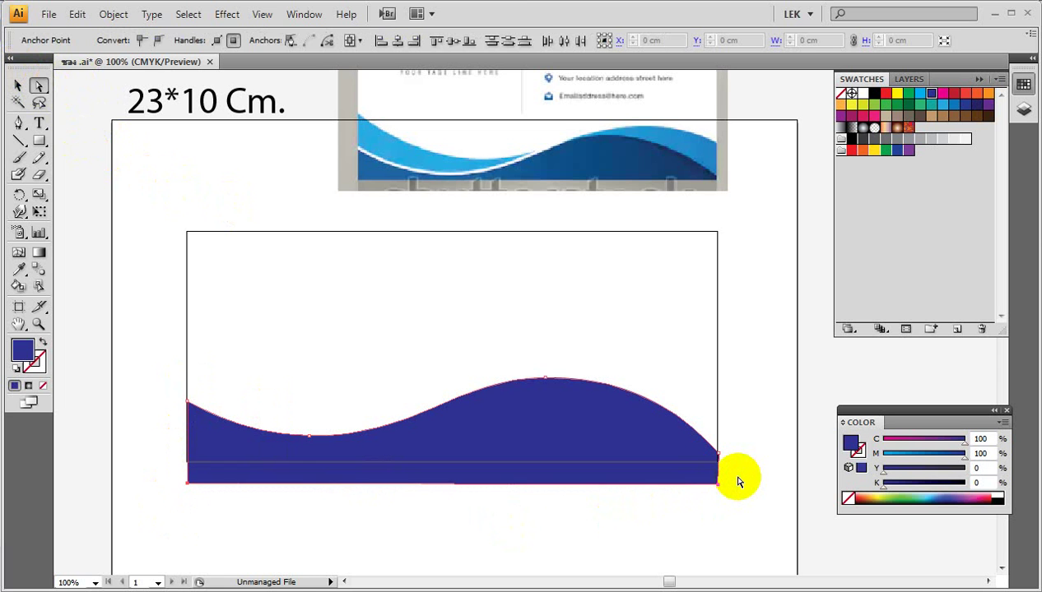
{"action": "key", "text": "Up"}
{"action": "key", "text": "Up"}
{"action": "key", "text": "Up"}
{"action": "key", "text": "Up"}
{"action": "key", "text": "Up"}
{"action": "key", "text": "Up"}
{"action": "key", "text": "Up"}
{"action": "key", "text": "Up"}
{"action": "key", "text": "Up"}
{"action": "key", "text": "Up"}
{"action": "key", "text": "Up"}
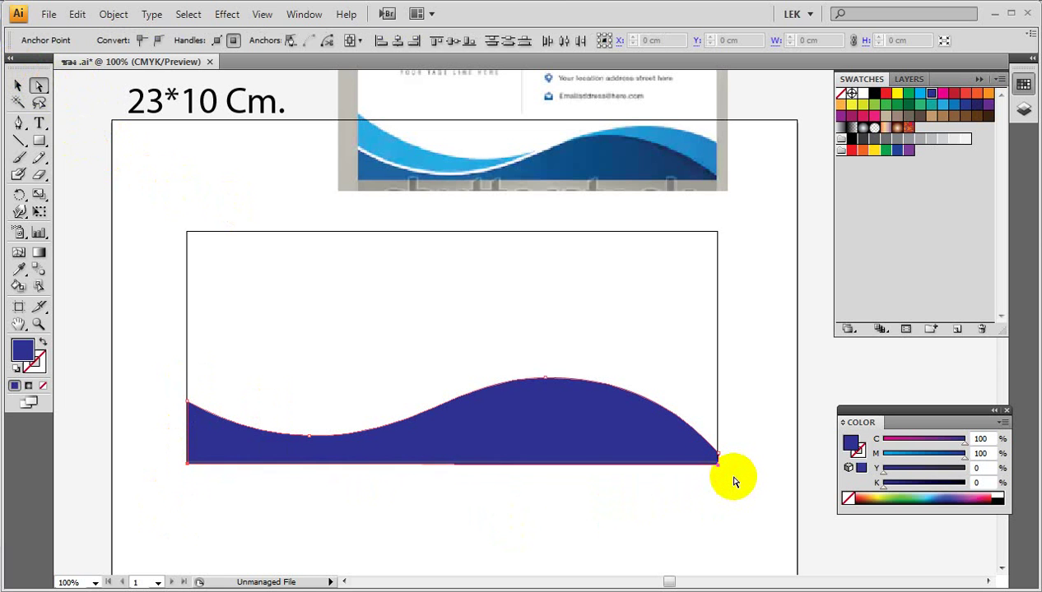
{"action": "key", "text": "Up"}
{"action": "key", "text": "Up"}
{"action": "left_click", "coordinate": [738, 486]}
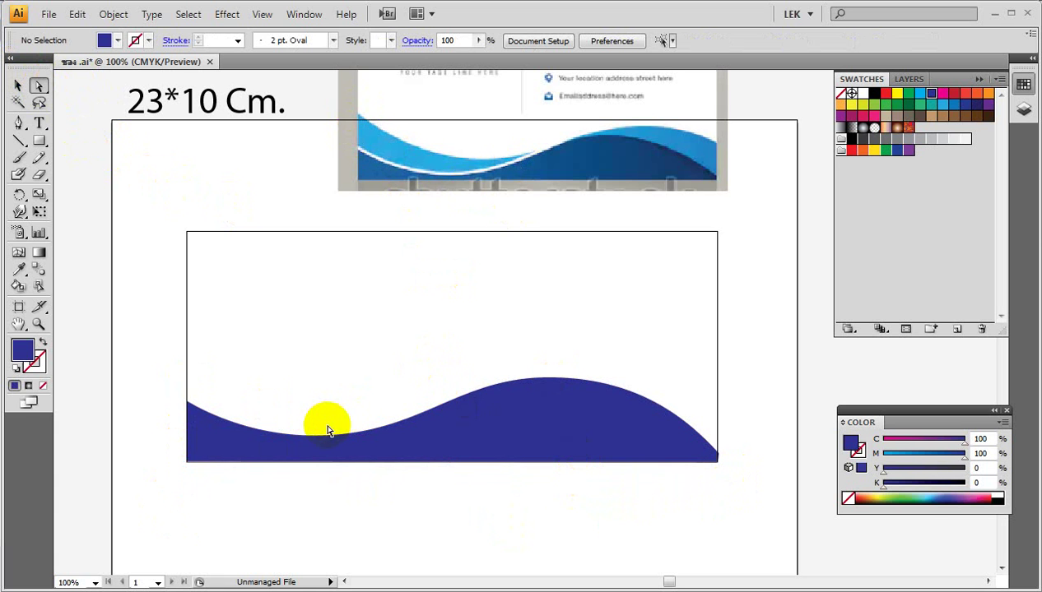
Step: Zoom in and start an unfilled pen path along the light blue wave's upper edge
{"action": "key", "text": "ctrl+plus"}
{"action": "scroll", "coordinate": [385, 391], "scroll_direction": "up", "scroll_amount": 2}
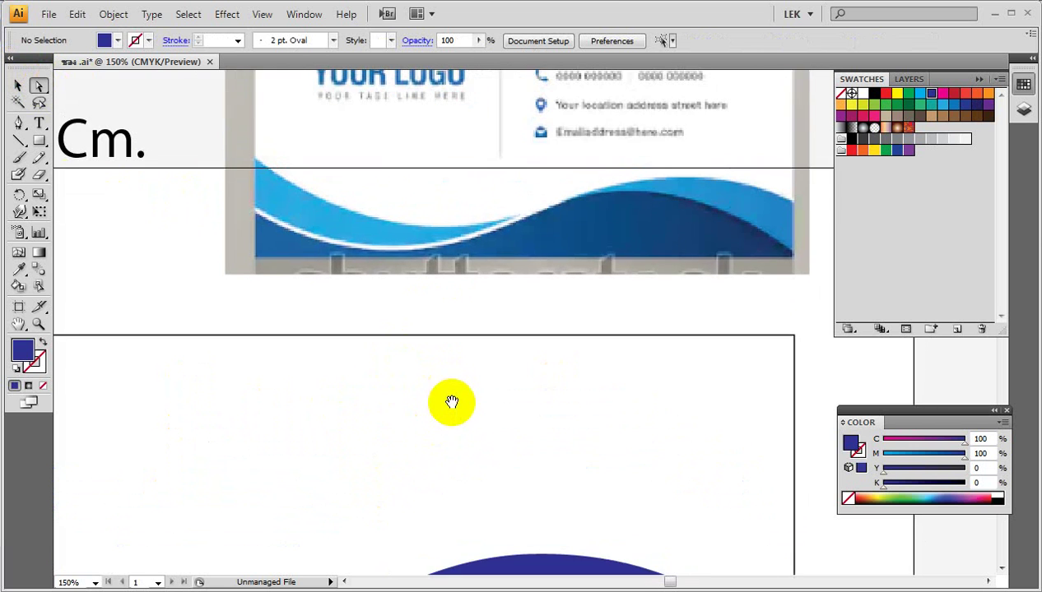
{"action": "scroll", "coordinate": [449, 405], "scroll_direction": "up", "scroll_amount": 1}
{"action": "key", "text": "ctrl+plus"}
{"action": "left_click_drag", "start_coordinate": [422, 482], "coordinate": [505, 475]}
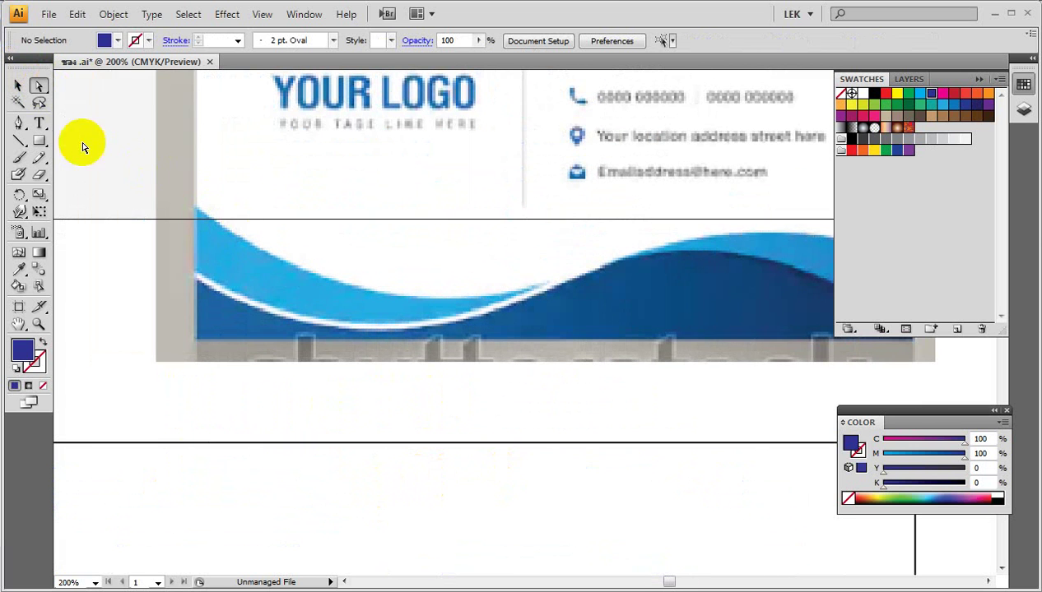
{"action": "left_click", "coordinate": [18, 123]}
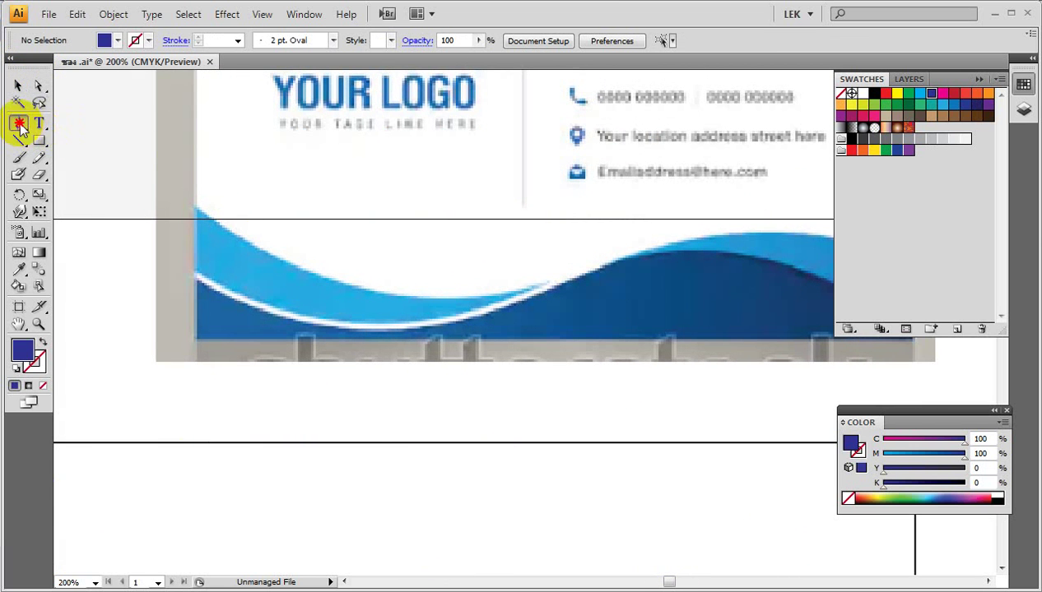
{"action": "left_click", "coordinate": [195, 213]}
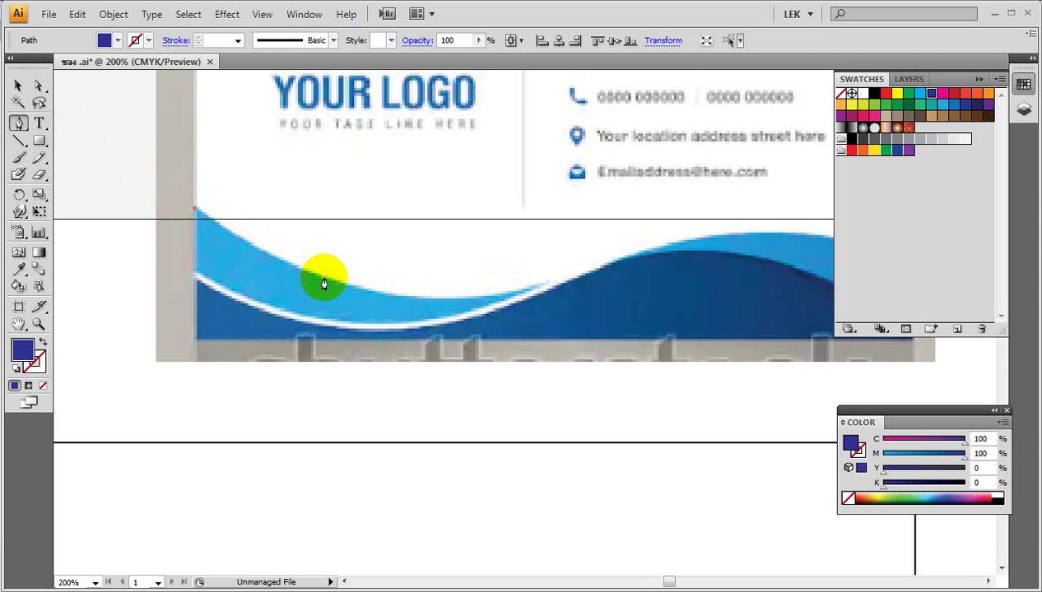
{"action": "left_click_drag", "start_coordinate": [323, 278], "coordinate": [387, 300]}
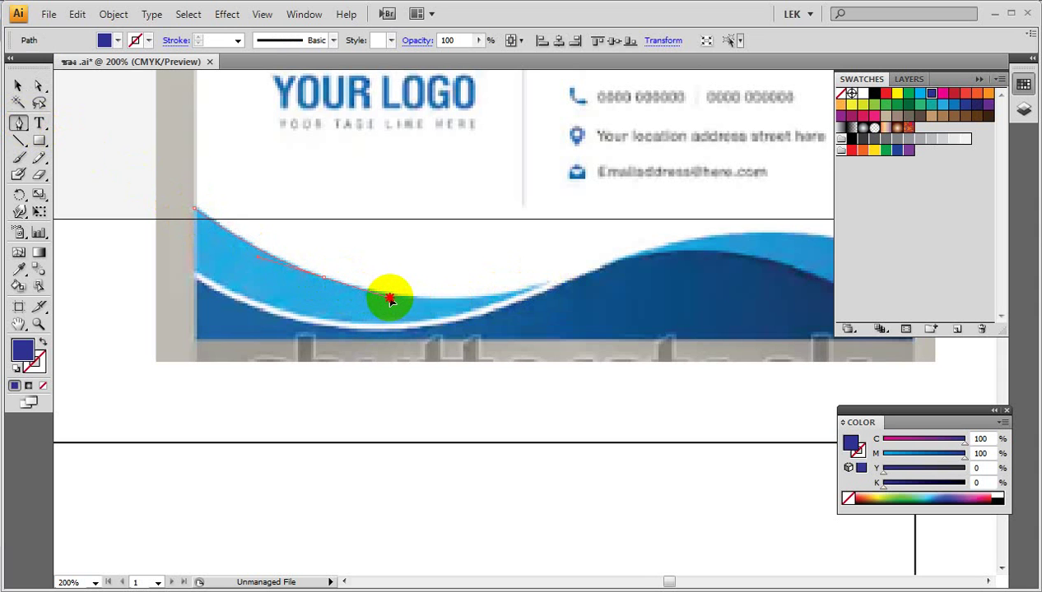
{"action": "left_click_drag", "start_coordinate": [392, 298], "coordinate": [513, 299]}
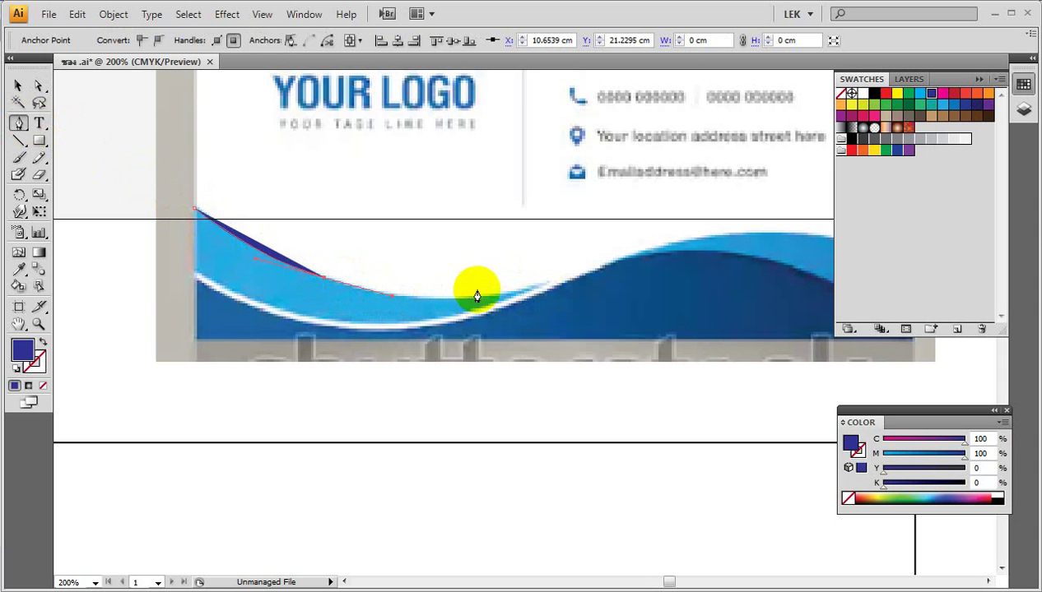
{"action": "left_click", "coordinate": [44, 344]}
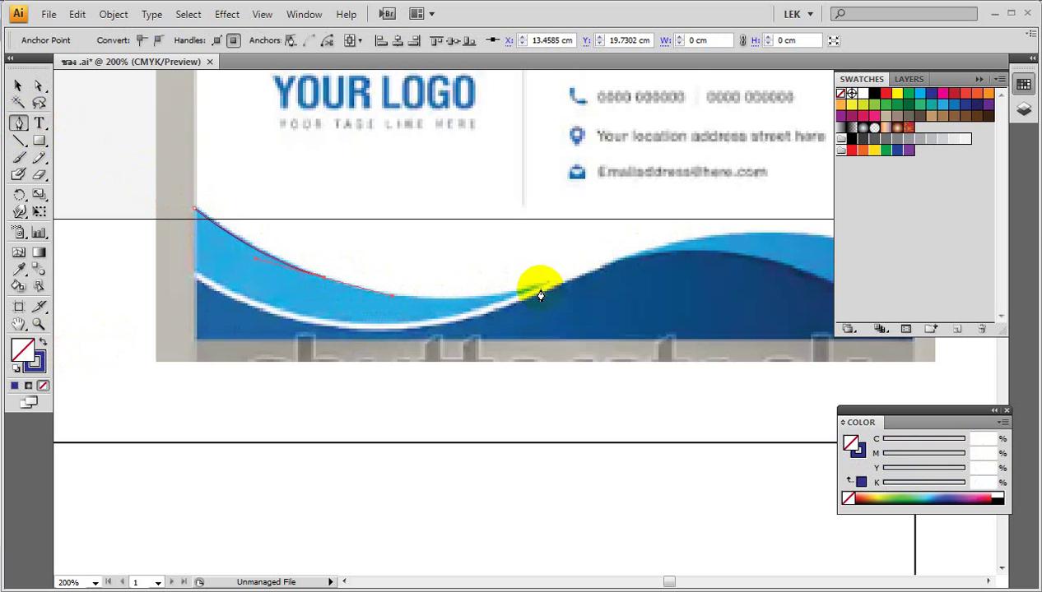
Step: Finish the upper curve and trace the light blue wave's lower edge back leftward
{"action": "mouse_move", "coordinate": [549, 289]}
{"action": "left_mouse_down"}
{"action": "mouse_move", "coordinate": [631, 255]}
{"action": "mouse_move", "coordinate": [650, 259]}
{"action": "left_mouse_up"}
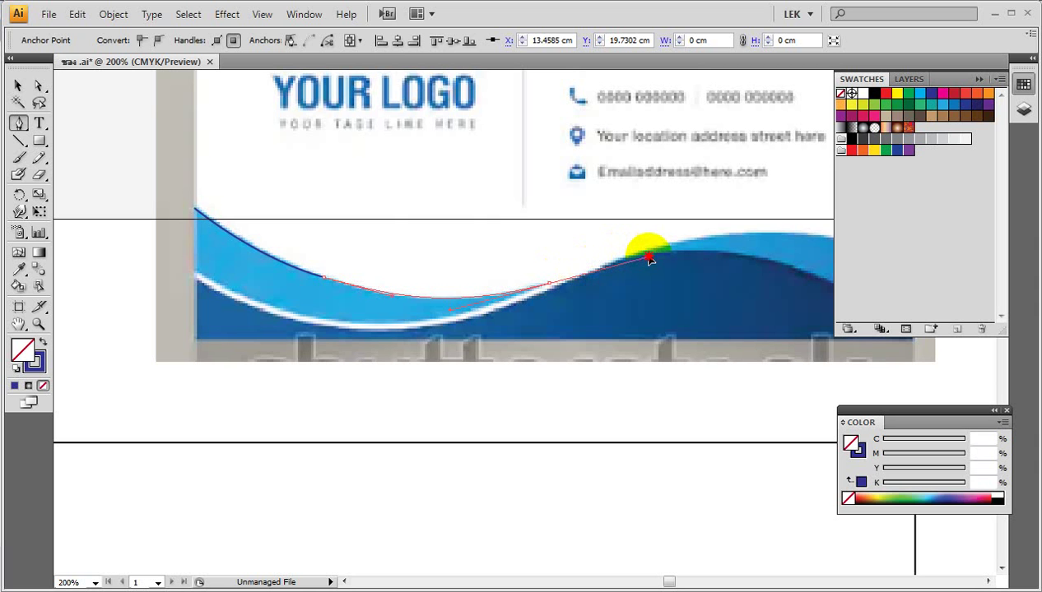
{"action": "left_click", "coordinate": [551, 290]}
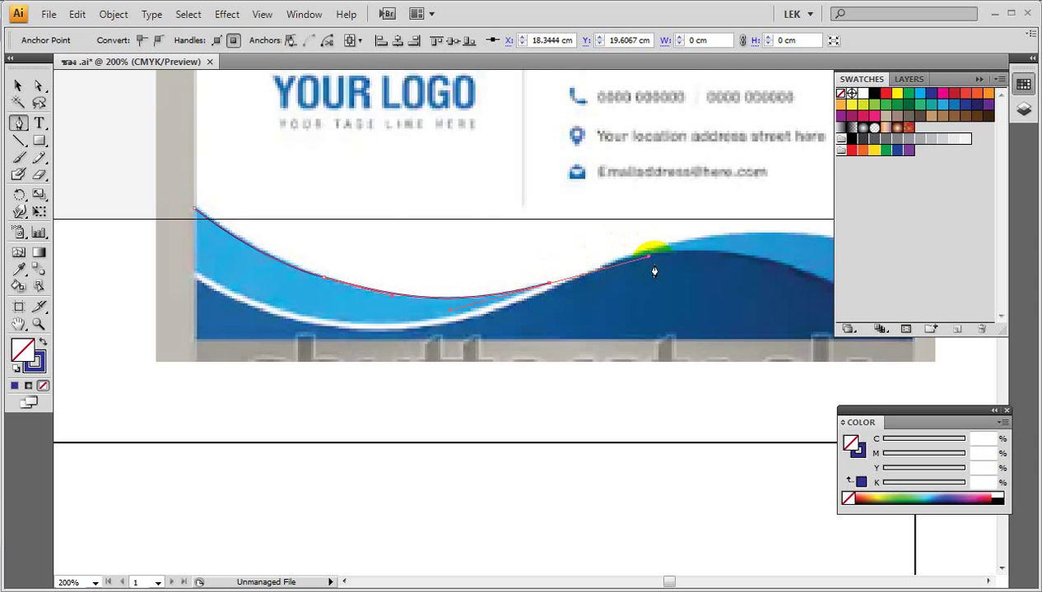
{"action": "left_click", "coordinate": [547, 288]}
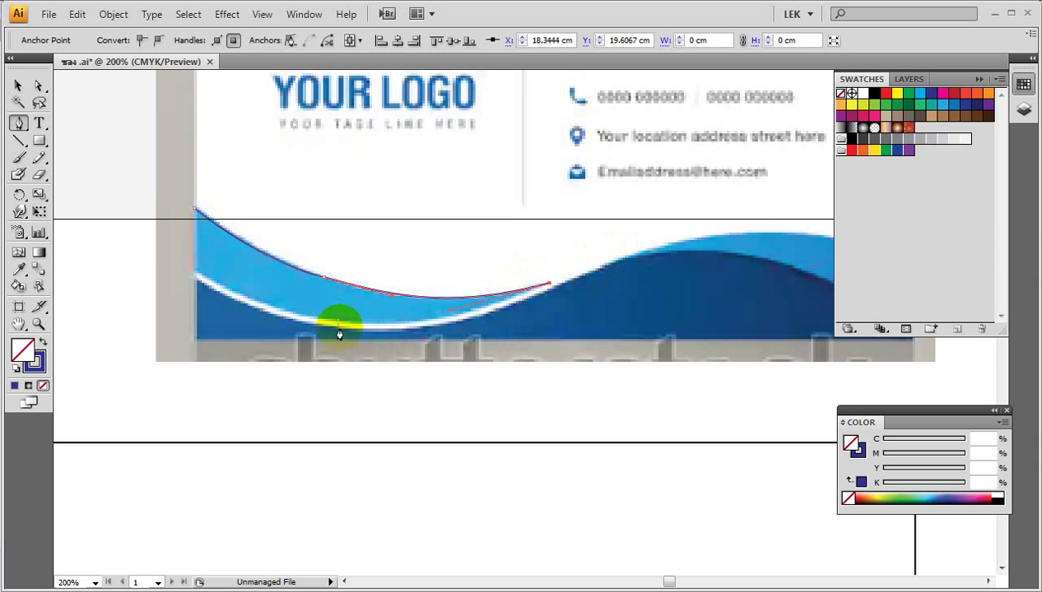
{"action": "left_click_drag", "start_coordinate": [323, 319], "coordinate": [232, 300]}
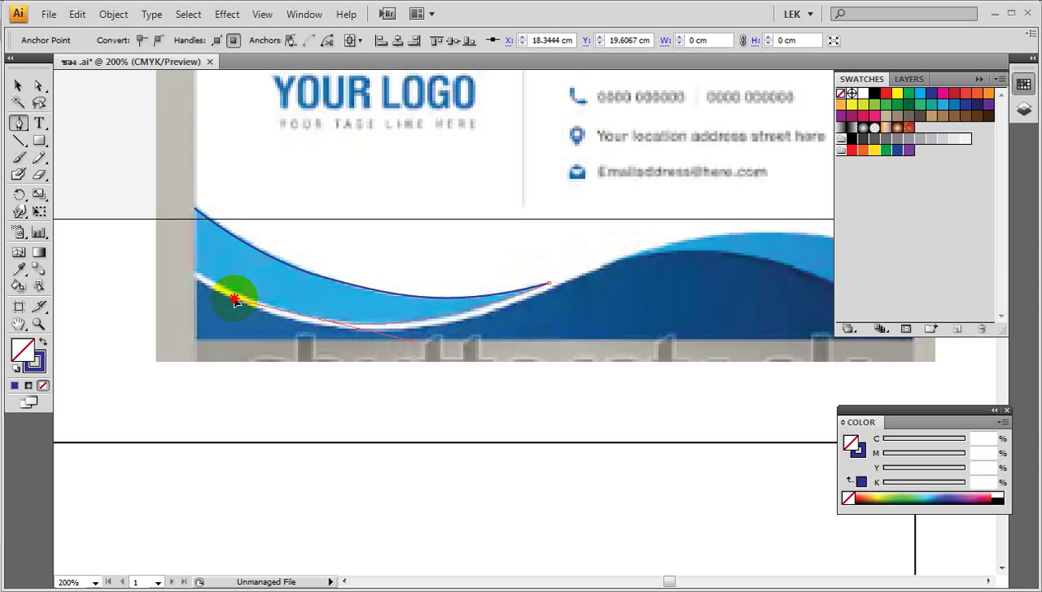
{"action": "left_click", "coordinate": [204, 274]}
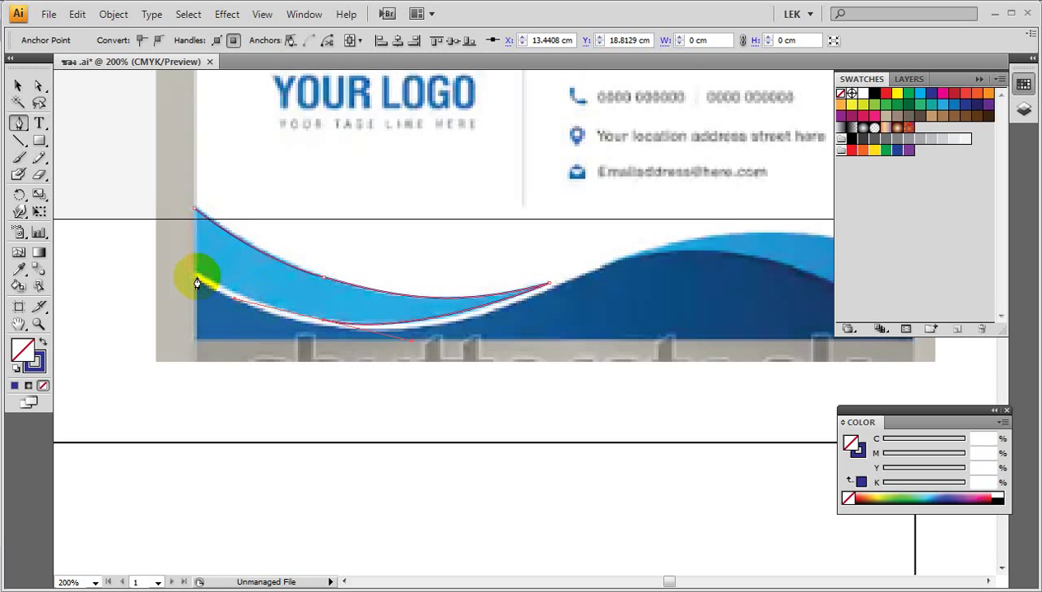
{"action": "left_click", "coordinate": [195, 274]}
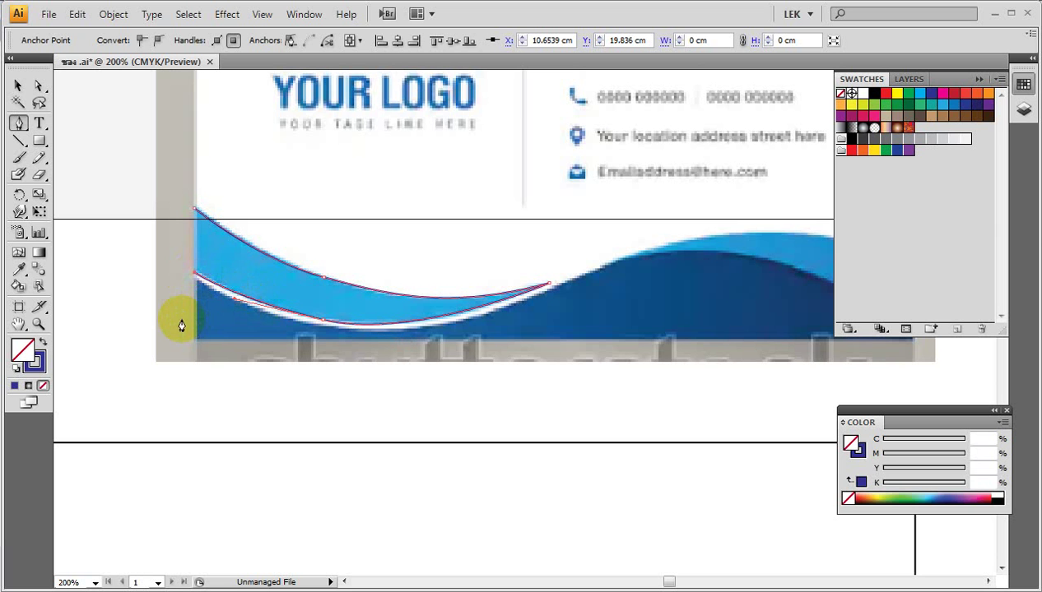
Step: Close the traced wave path and begin reshaping its lower curve, undoing a stray move
{"action": "left_click", "coordinate": [196, 213]}
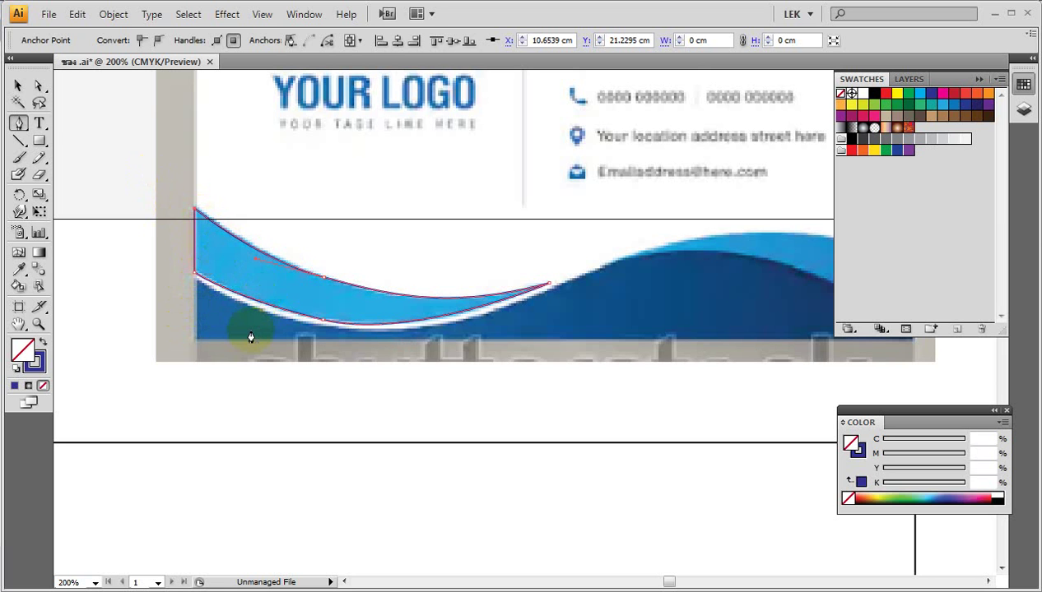
{"action": "left_click", "coordinate": [39, 86]}
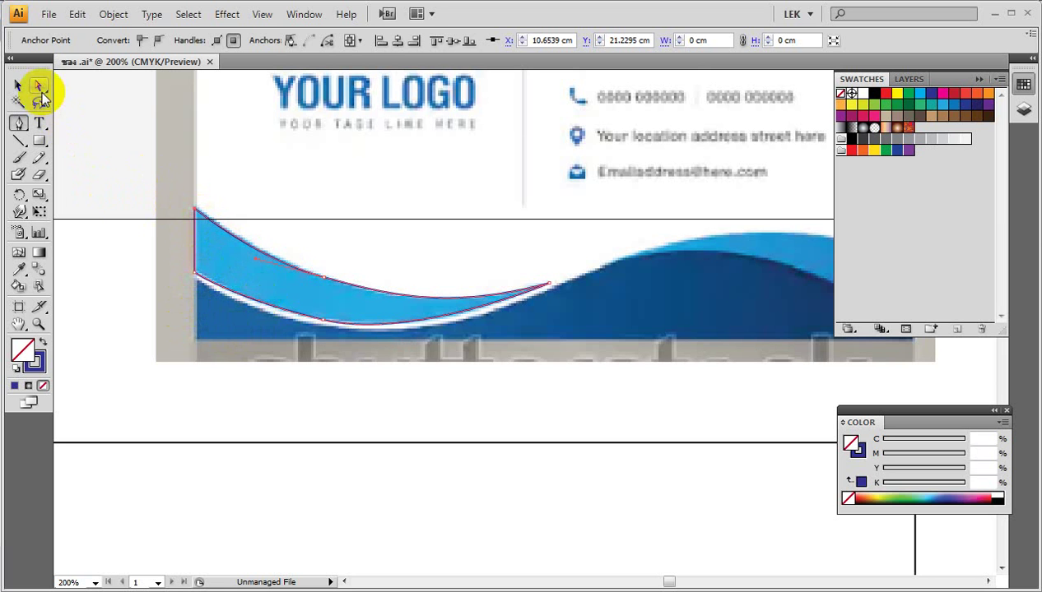
{"action": "left_click", "coordinate": [326, 325]}
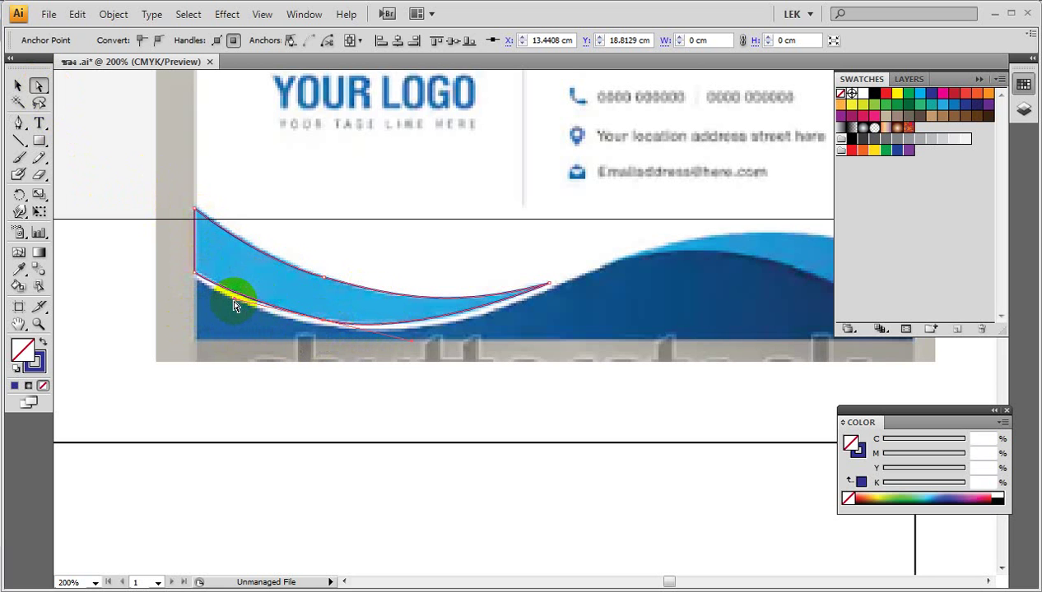
{"action": "left_click_drag", "start_coordinate": [234, 303], "coordinate": [250, 314]}
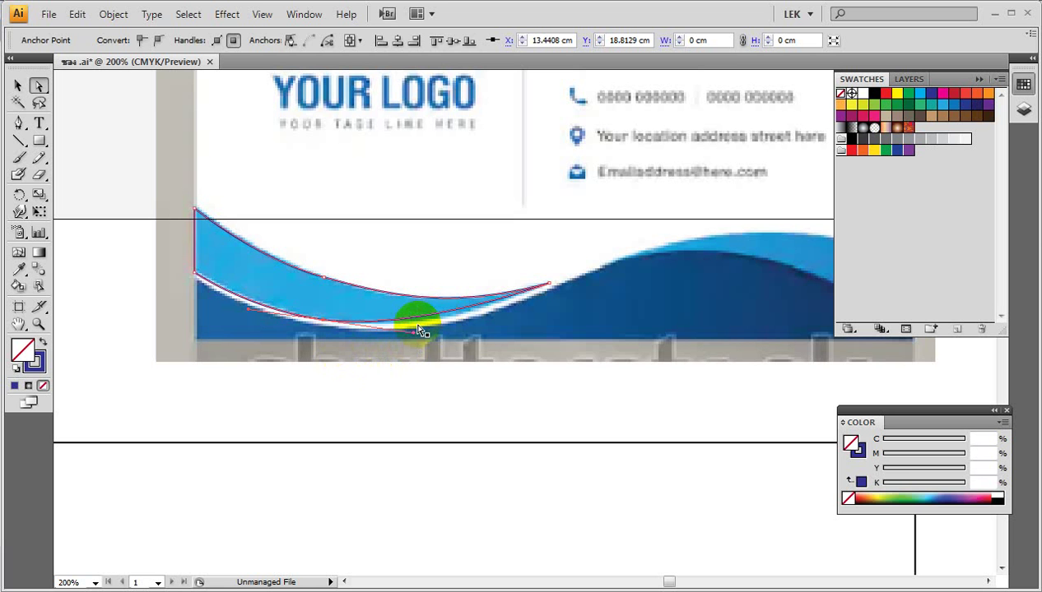
{"action": "left_click_drag", "start_coordinate": [288, 249], "coordinate": [337, 292]}
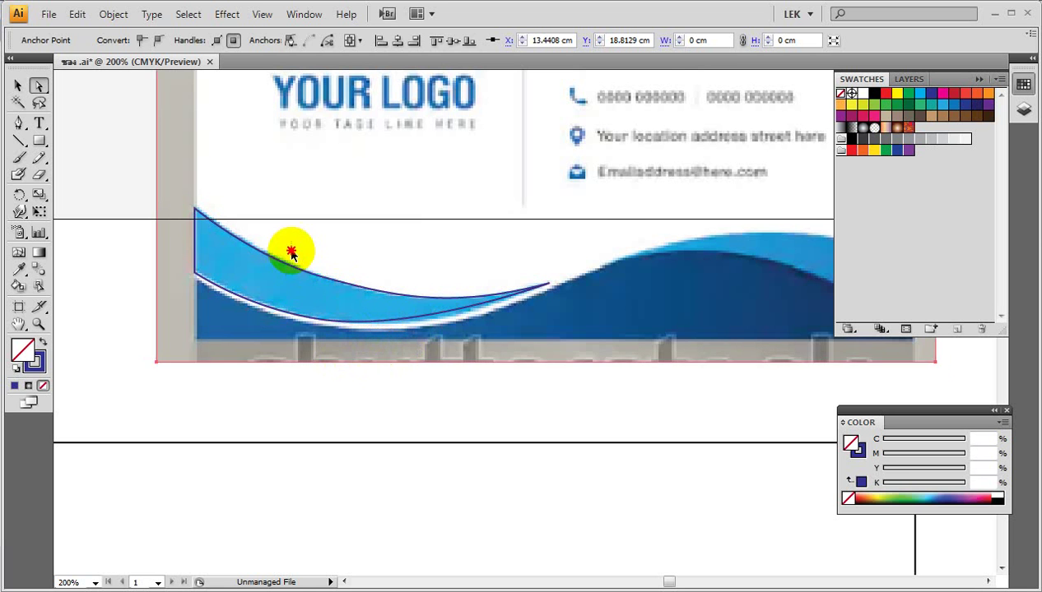
{"action": "key", "text": "ctrl+z"}
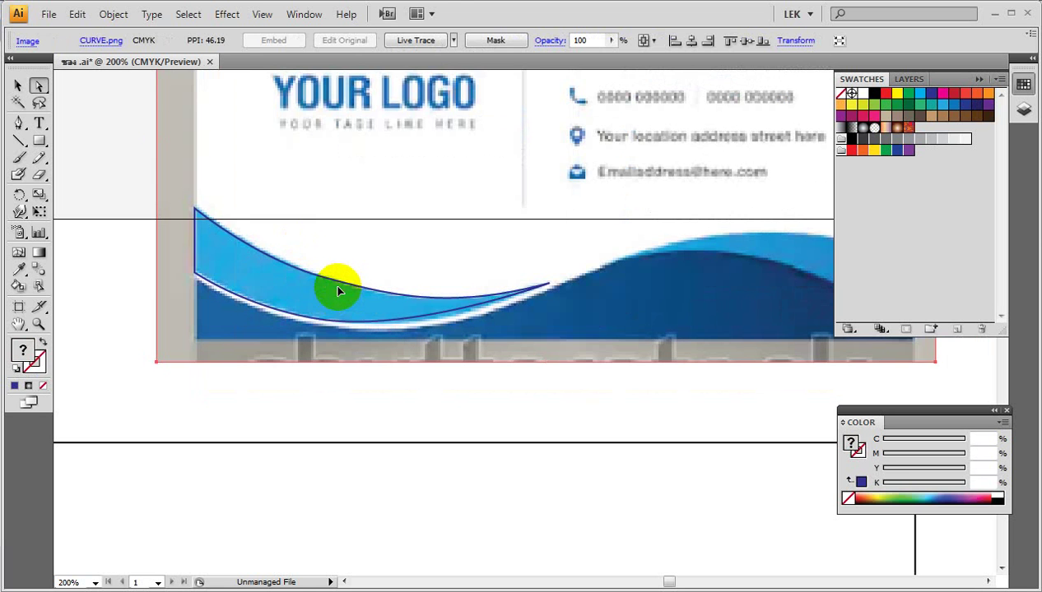
{"action": "key", "text": "ctrl+2"}
Step: Reshape the traced wave's upper and lower curves to match the reference card's wave
{"action": "left_click_drag", "start_coordinate": [316, 260], "coordinate": [337, 293]}
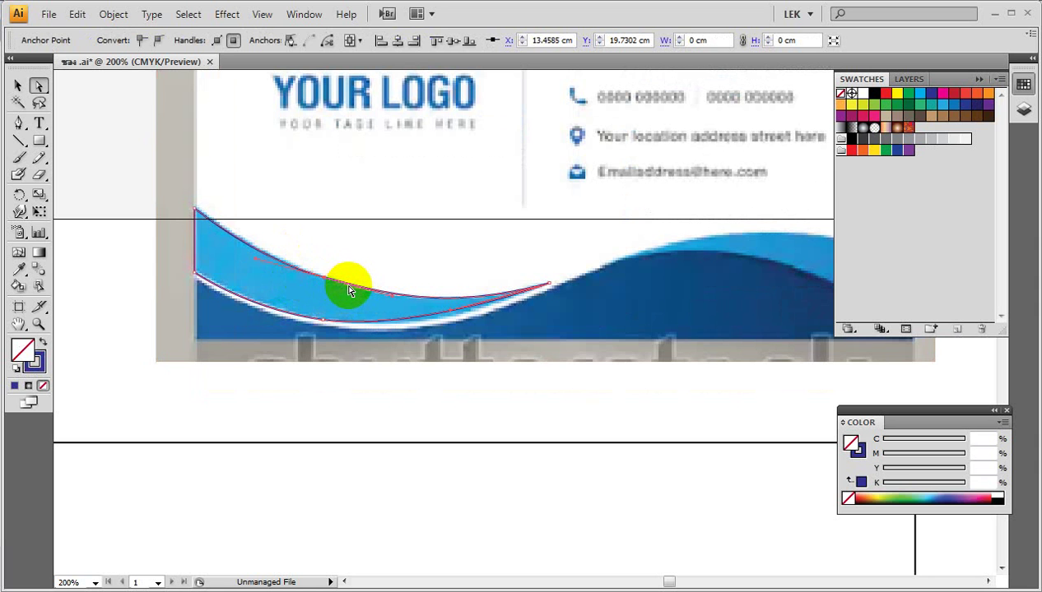
{"action": "left_click_drag", "start_coordinate": [349, 291], "coordinate": [256, 266]}
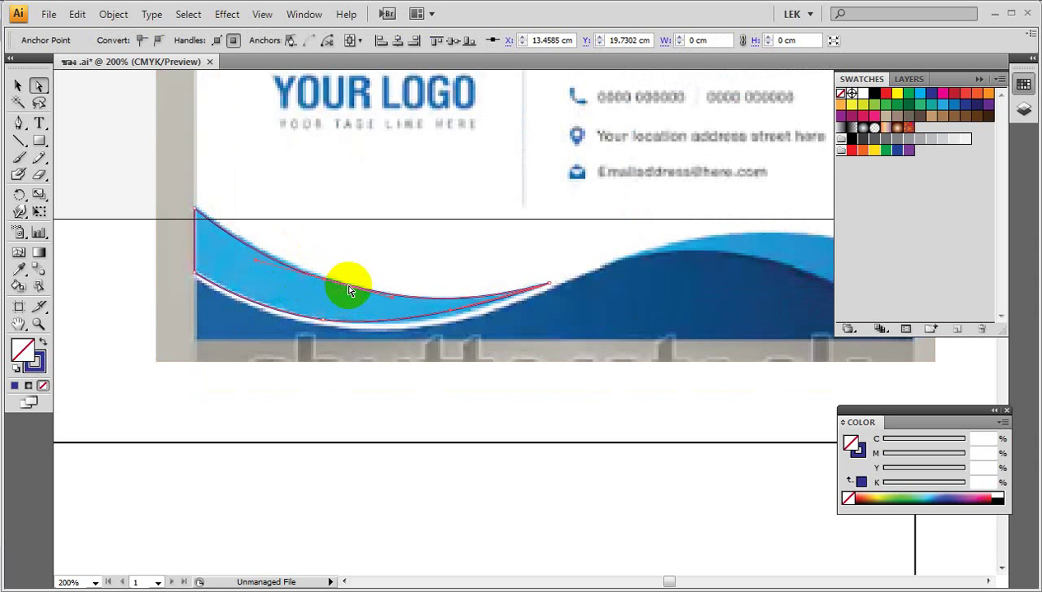
{"action": "left_click", "coordinate": [265, 263]}
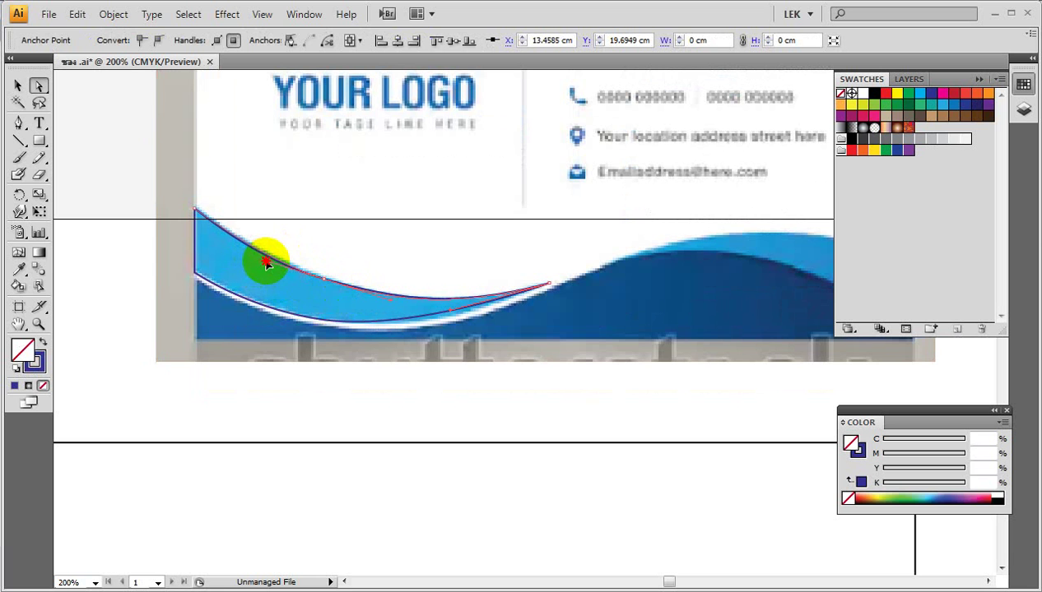
{"action": "left_click_drag", "start_coordinate": [264, 262], "coordinate": [389, 309]}
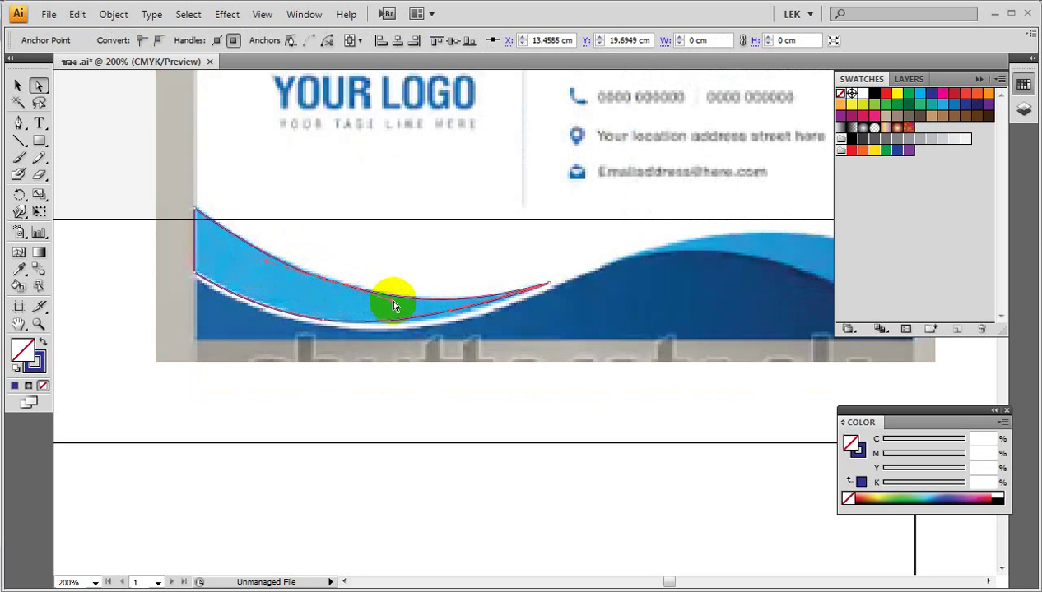
{"action": "left_click", "coordinate": [447, 326]}
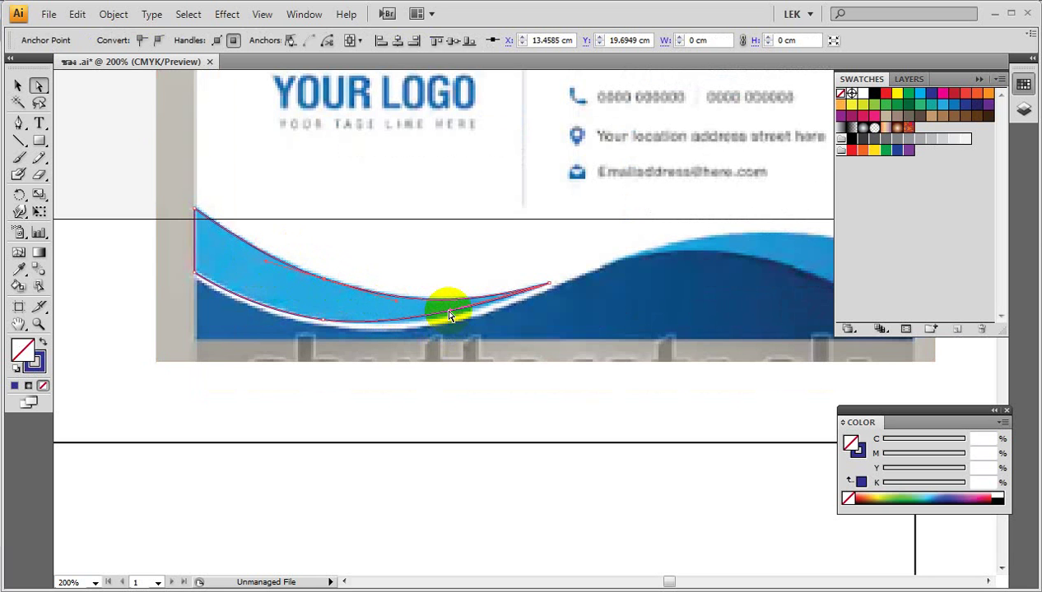
{"action": "left_click", "coordinate": [448, 315]}
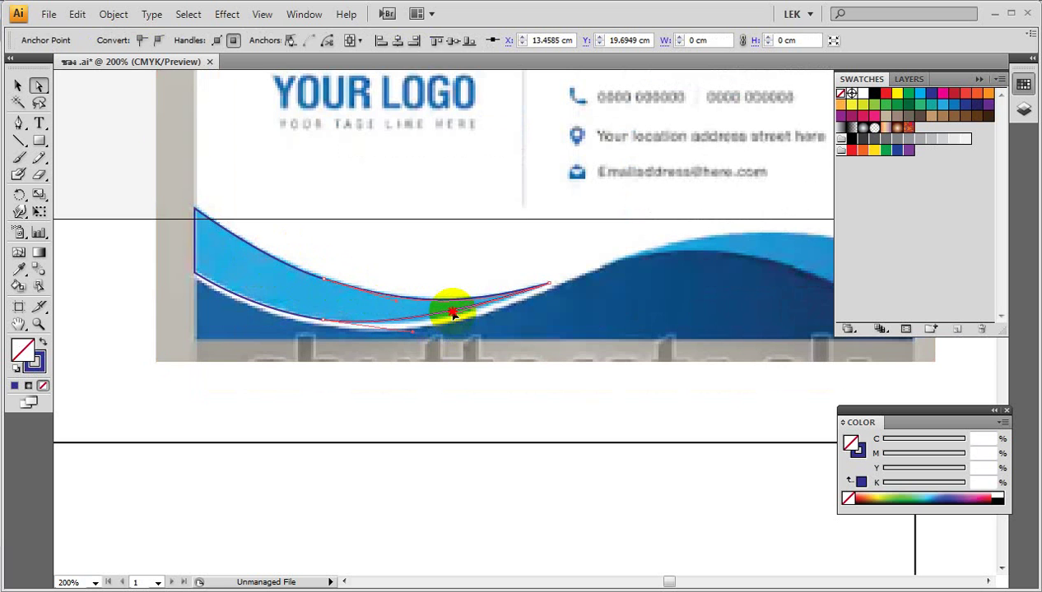
{"action": "mouse_move", "coordinate": [453, 313]}
{"action": "left_mouse_down"}
{"action": "mouse_move", "coordinate": [333, 327]}
{"action": "mouse_move", "coordinate": [417, 332]}
{"action": "mouse_move", "coordinate": [439, 345]}
{"action": "left_mouse_up"}
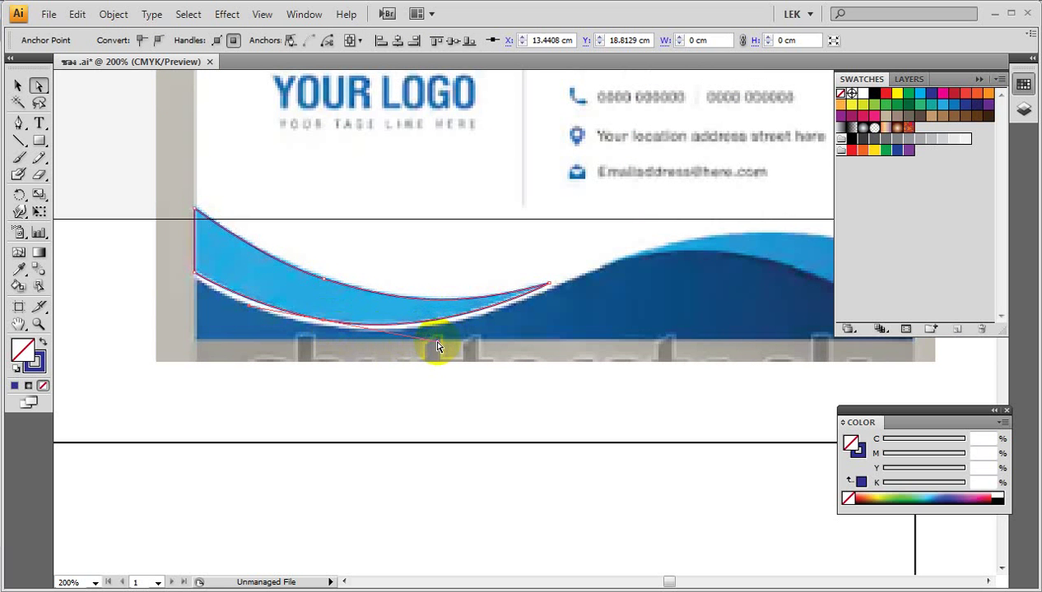
Step: Zoom out and drag the traced wave path from the reference onto the envelope
{"action": "left_click", "coordinate": [323, 390]}
{"action": "key", "text": "ctrl+minus"}
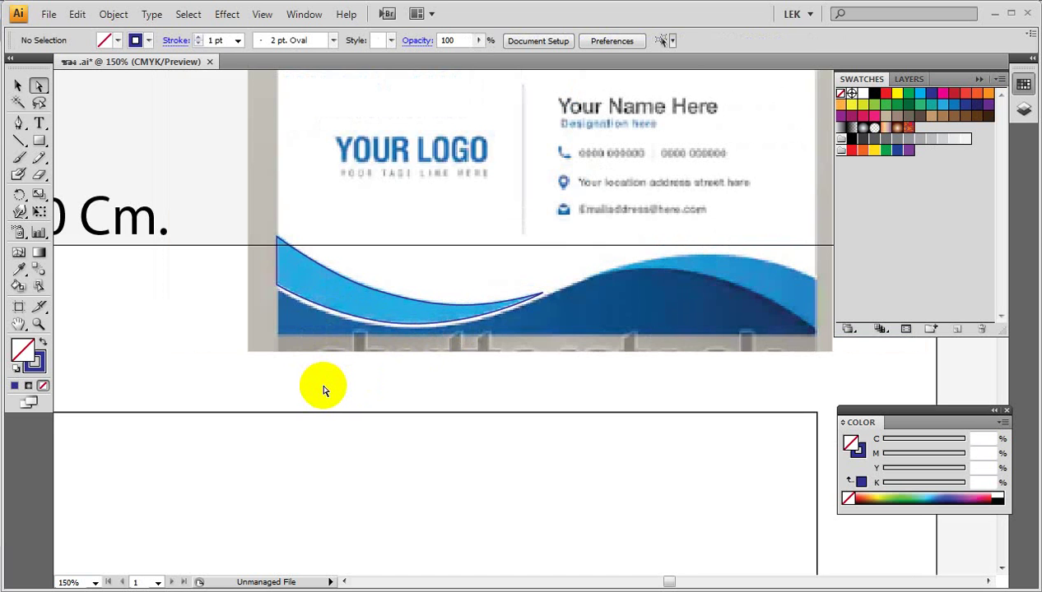
{"action": "key", "text": "ctrl+minus"}
{"action": "left_click", "coordinate": [18, 86]}
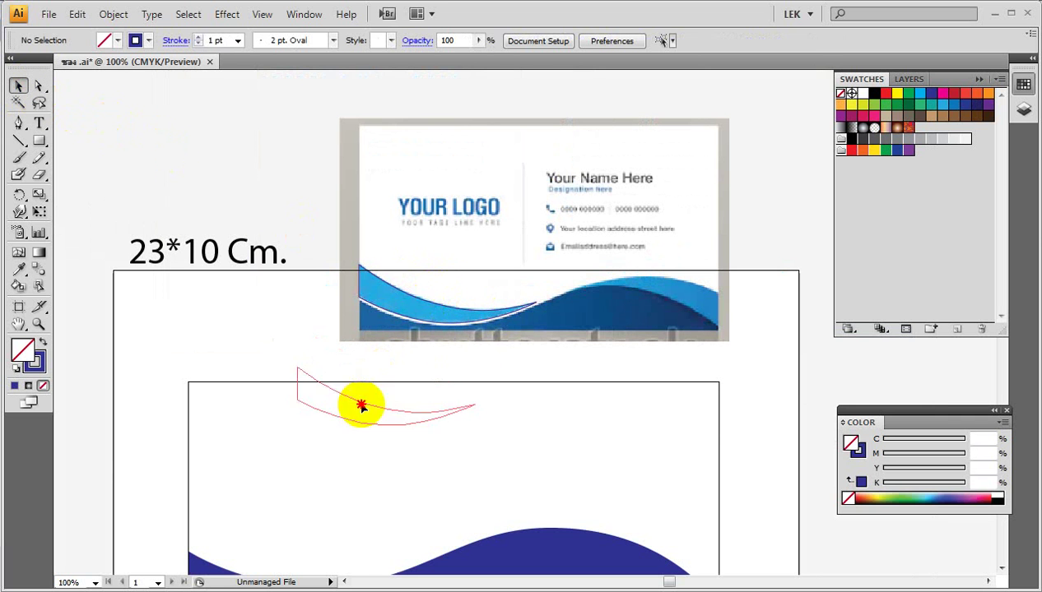
{"action": "left_click_drag", "start_coordinate": [427, 306], "coordinate": [313, 484]}
{"action": "scroll", "coordinate": [552, 449], "scroll_direction": "down", "scroll_amount": 3}
{"action": "scroll", "coordinate": [551, 448], "scroll_direction": "left", "scroll_amount": 2}
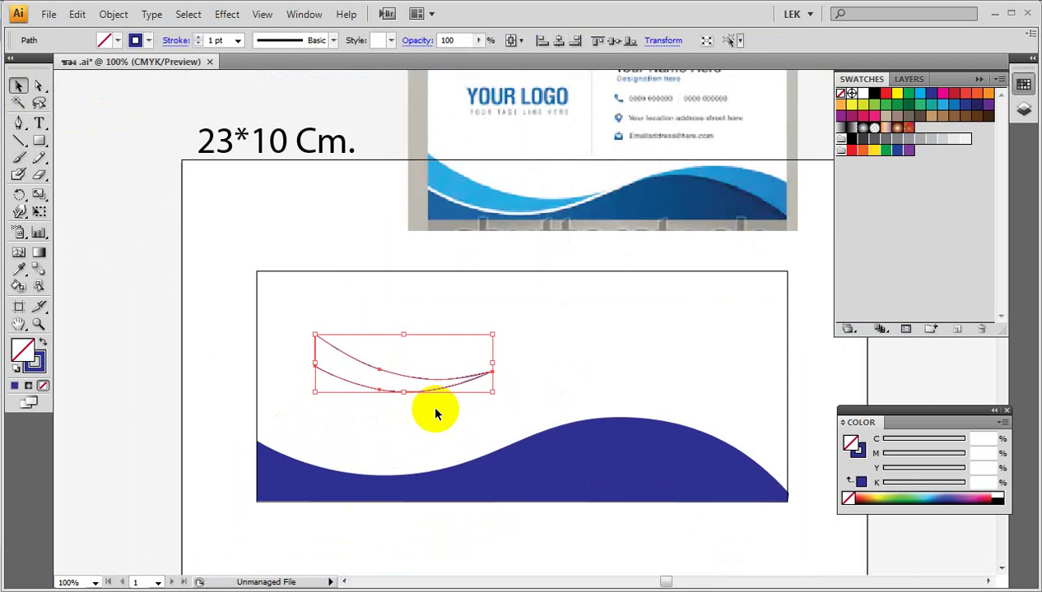
Step: Fill the wave cyan with no stroke and enlarge it above the dark wave's left side
{"action": "key", "text": "shift+x"}
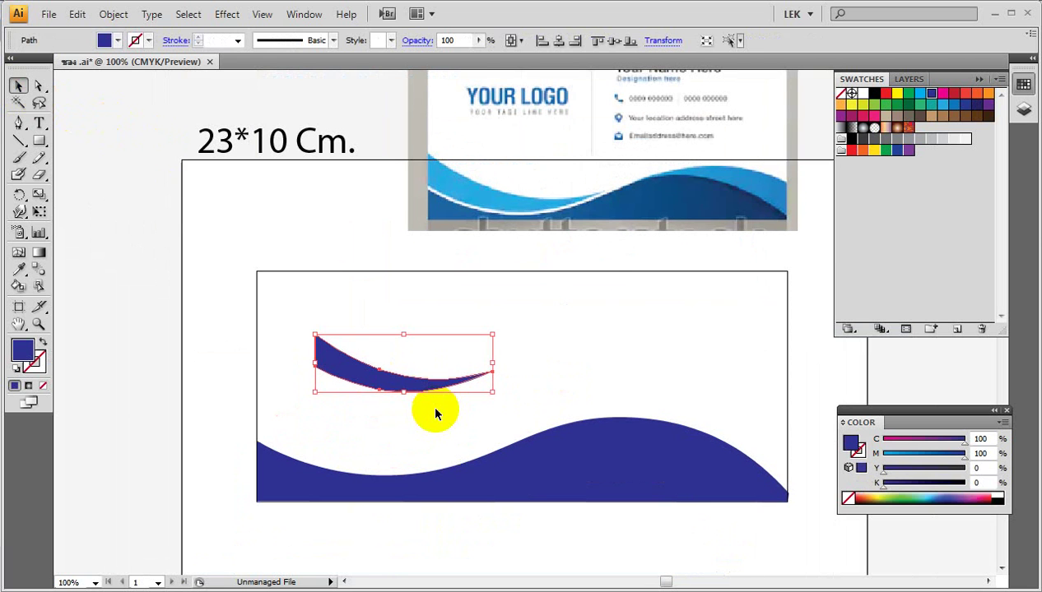
{"action": "left_click", "coordinate": [918, 99]}
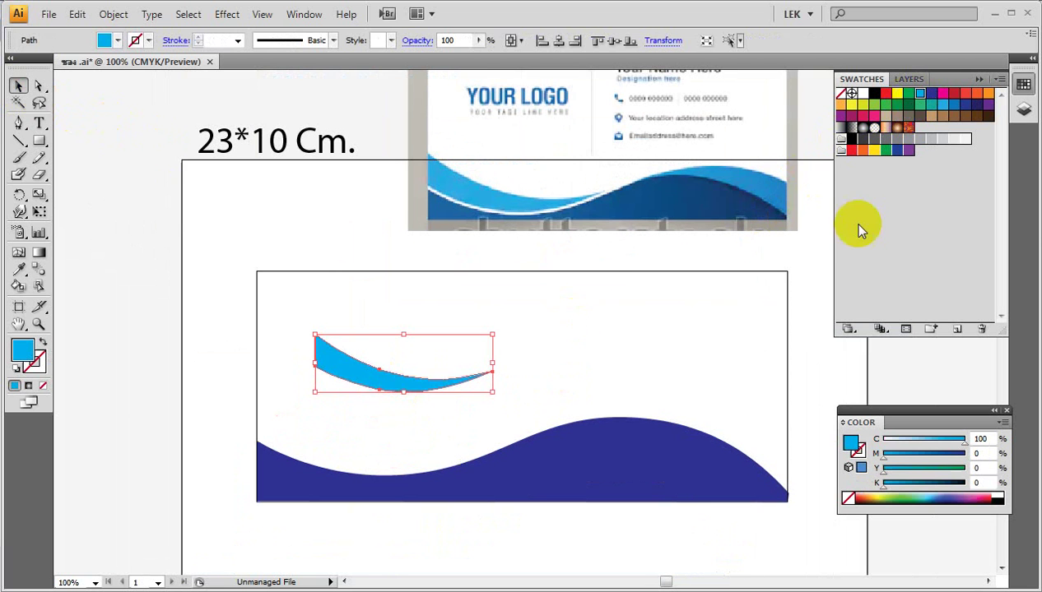
{"action": "left_click", "coordinate": [552, 356]}
{"action": "mouse_move", "coordinate": [361, 382]}
{"action": "left_mouse_down"}
{"action": "mouse_move", "coordinate": [329, 447]}
{"action": "mouse_move", "coordinate": [315, 449]}
{"action": "left_mouse_up"}
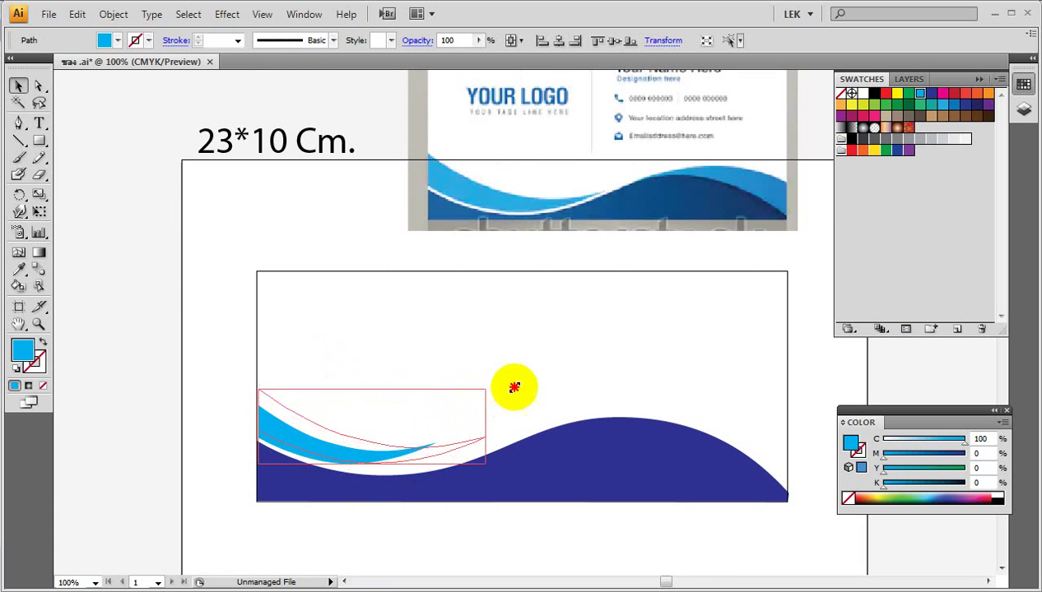
{"action": "left_click_drag", "start_coordinate": [437, 403], "coordinate": [553, 372]}
{"action": "mouse_move", "coordinate": [397, 453]}
{"action": "left_mouse_down"}
{"action": "mouse_move", "coordinate": [394, 466]}
{"action": "mouse_move", "coordinate": [395, 455]}
{"action": "left_mouse_up"}
{"action": "left_click", "coordinate": [426, 405]}
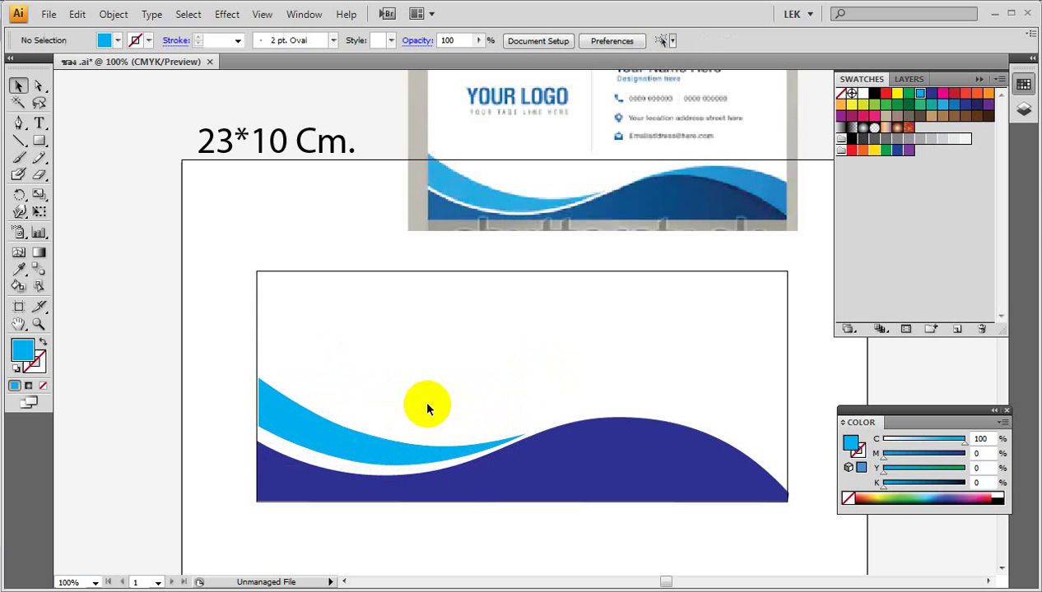
Step: Zoom to 200% on the cyan wave and select it for anchor editing
{"action": "left_click", "coordinate": [365, 465]}
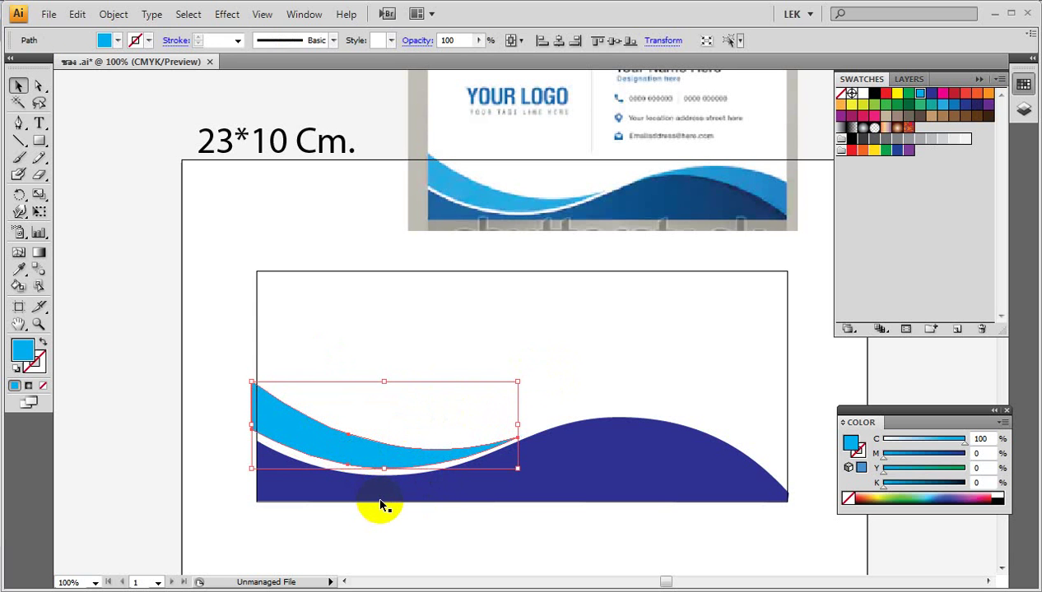
{"action": "left_click", "coordinate": [458, 360]}
{"action": "key", "text": "ctrl+minus"}
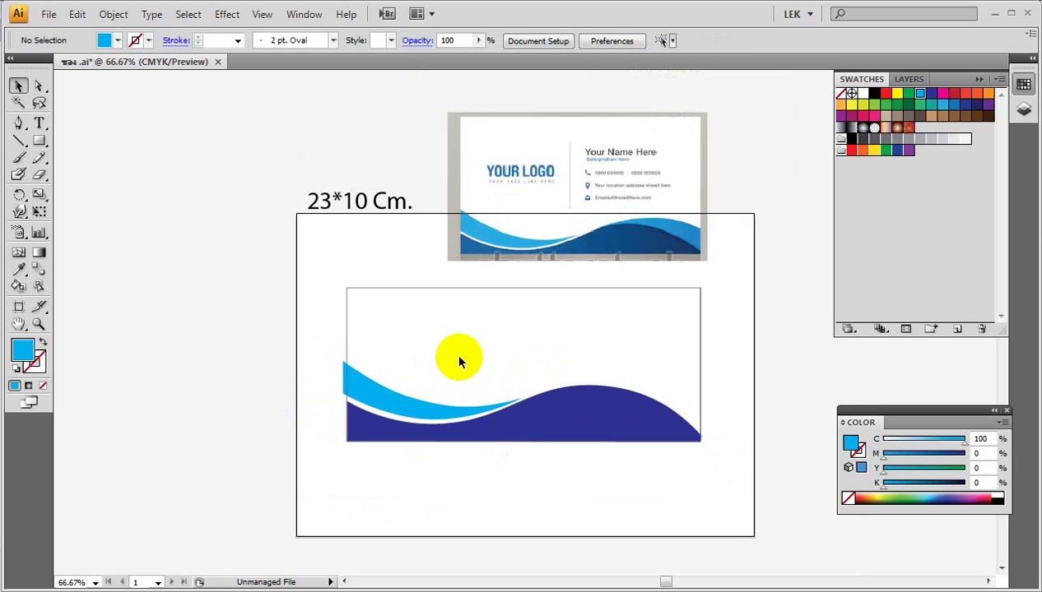
{"action": "key", "text": "ctrl+plus"}
{"action": "key", "text": "ctrl+plus"}
{"action": "left_click_drag", "start_coordinate": [372, 502], "coordinate": [482, 310]}
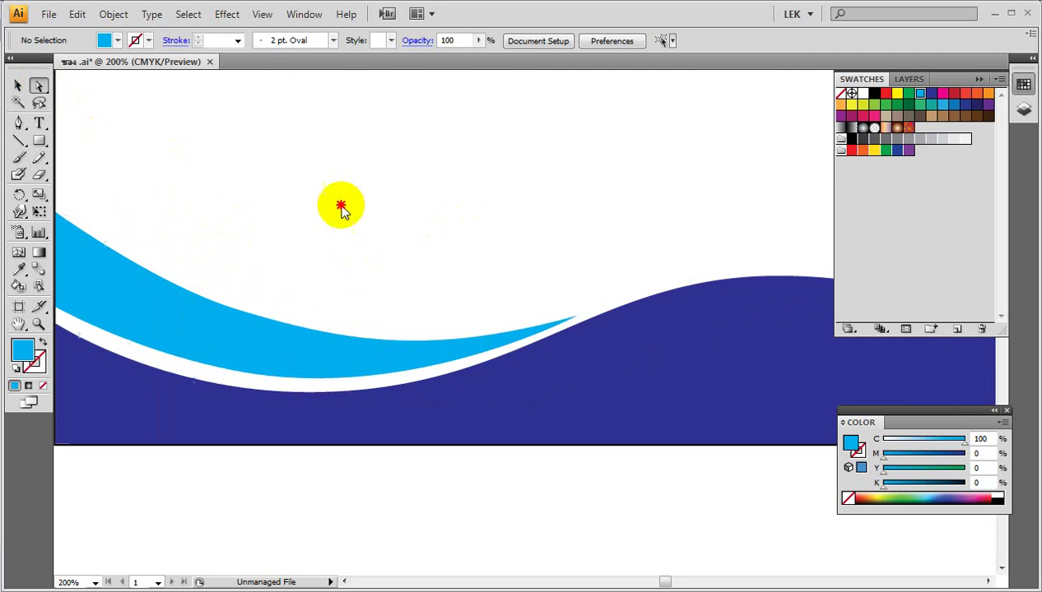
{"action": "left_click", "coordinate": [436, 358]}
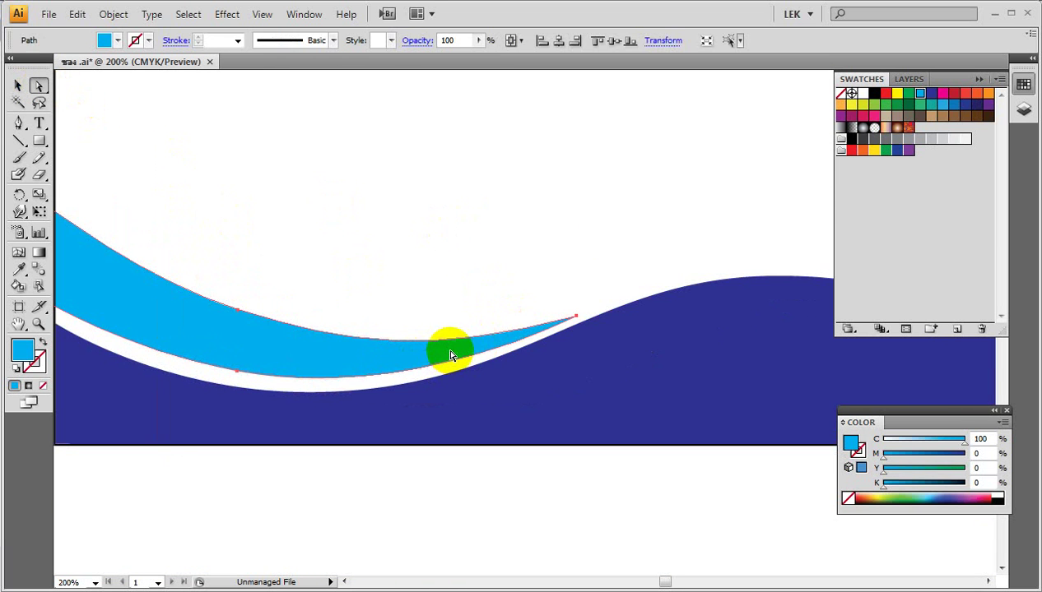
{"action": "scroll", "coordinate": [448, 349], "scroll_direction": "left", "scroll_amount": 3}
{"action": "scroll", "coordinate": [532, 395], "scroll_direction": "down", "scroll_amount": 1}
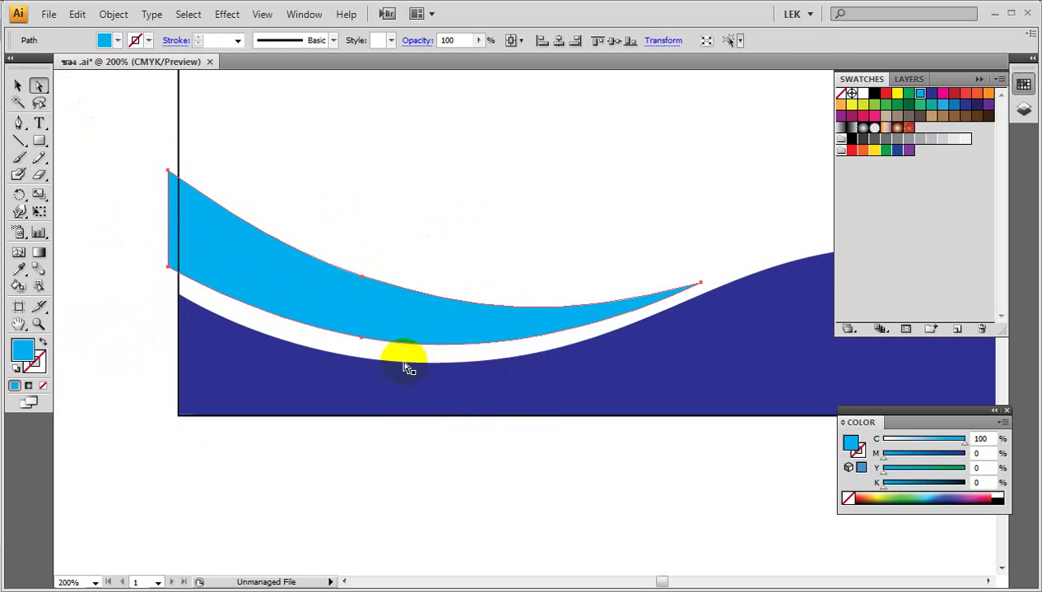
Step: Move the cyan wave's left-edge anchors onto the envelope's left side
{"action": "left_click_drag", "start_coordinate": [363, 338], "coordinate": [359, 344]}
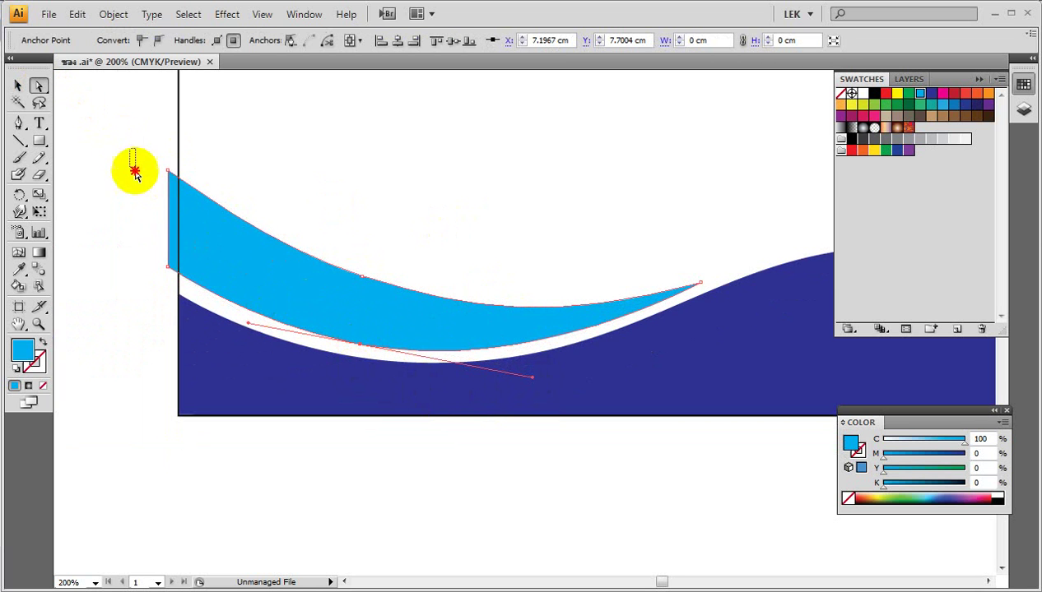
{"action": "left_click_drag", "start_coordinate": [130, 149], "coordinate": [183, 300]}
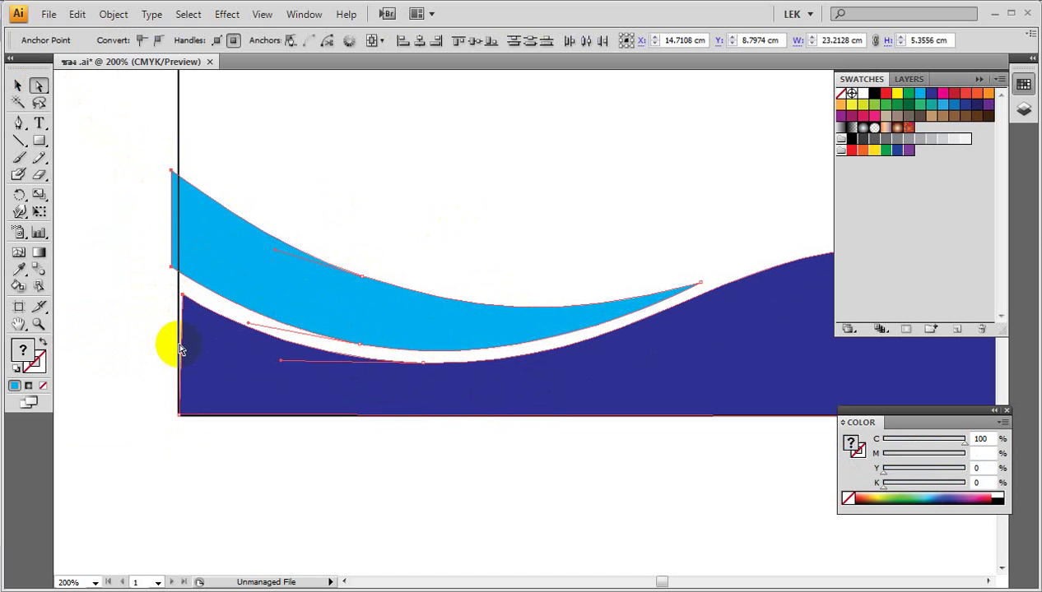
{"action": "left_click", "coordinate": [207, 169]}
{"action": "mouse_move", "coordinate": [148, 148]}
{"action": "left_mouse_down"}
{"action": "mouse_move", "coordinate": [175, 269]}
{"action": "mouse_move", "coordinate": [191, 293]}
{"action": "left_mouse_up"}
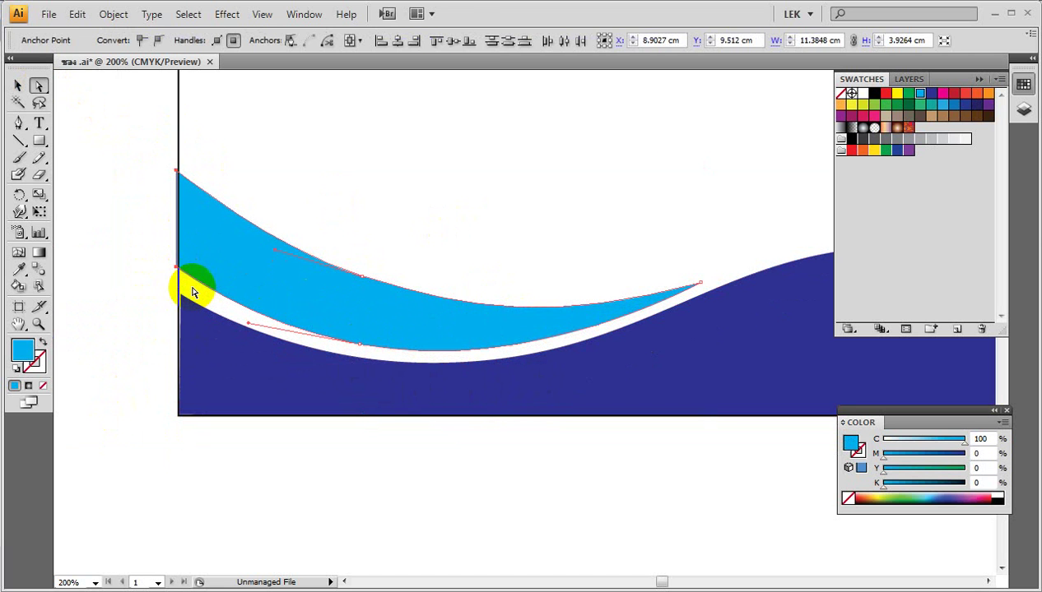
{"action": "left_click_drag", "start_coordinate": [152, 256], "coordinate": [186, 284]}
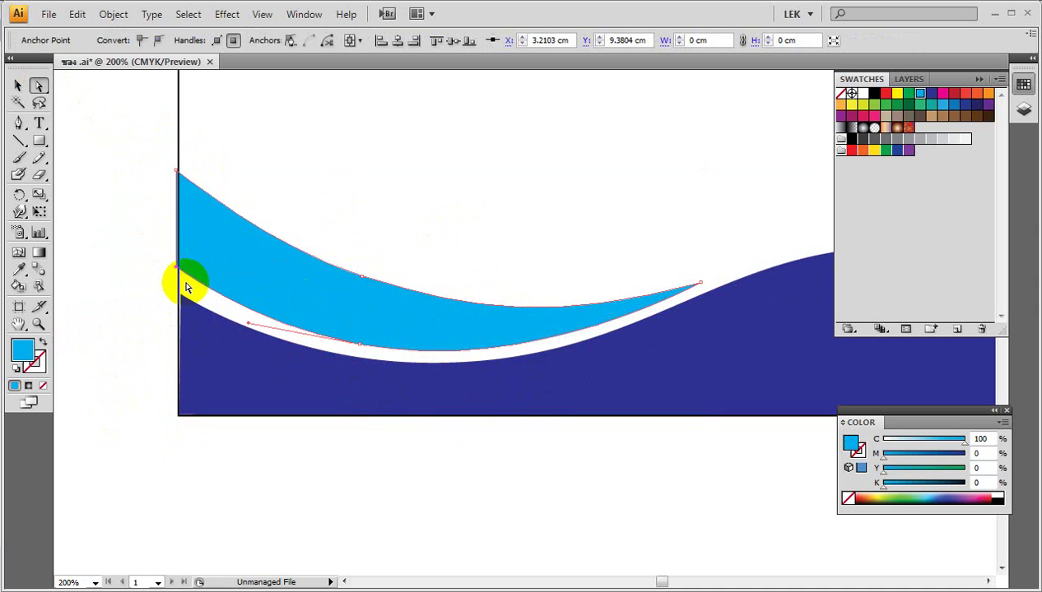
{"action": "left_click_drag", "start_coordinate": [85, 218], "coordinate": [177, 267]}
Step: Pull out lower-curve handles so the cyan wave parallels the dark wave
{"action": "left_click", "coordinate": [359, 347]}
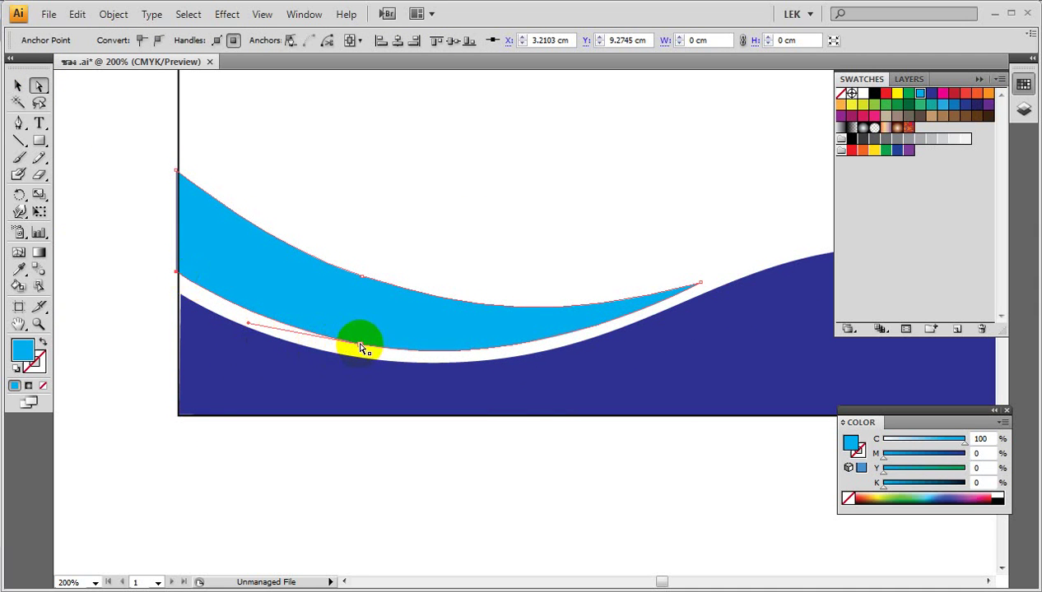
{"action": "left_click_drag", "start_coordinate": [360, 347], "coordinate": [532, 377]}
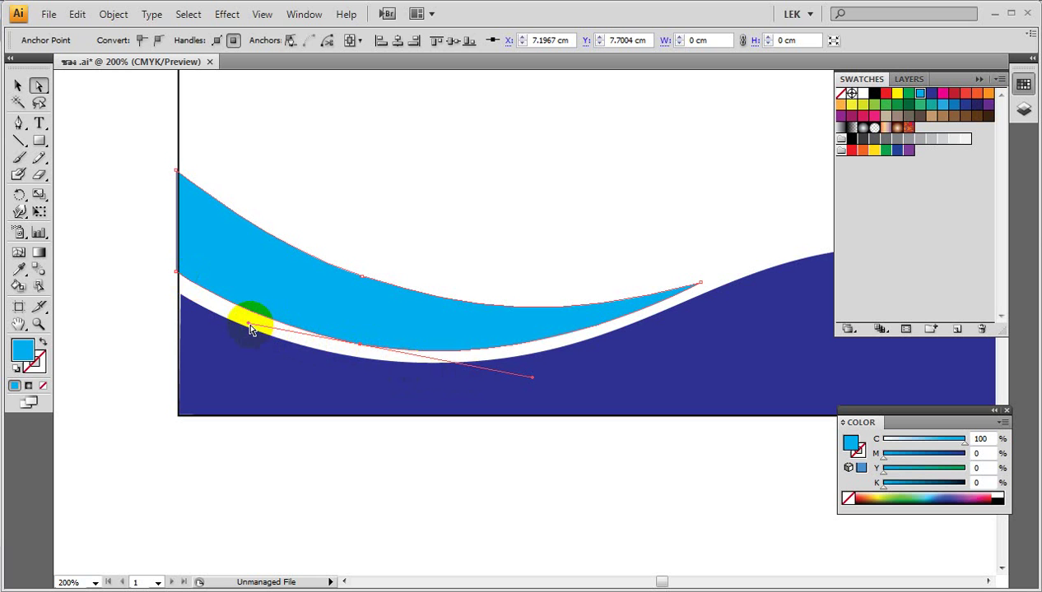
{"action": "left_click_drag", "start_coordinate": [248, 325], "coordinate": [236, 322]}
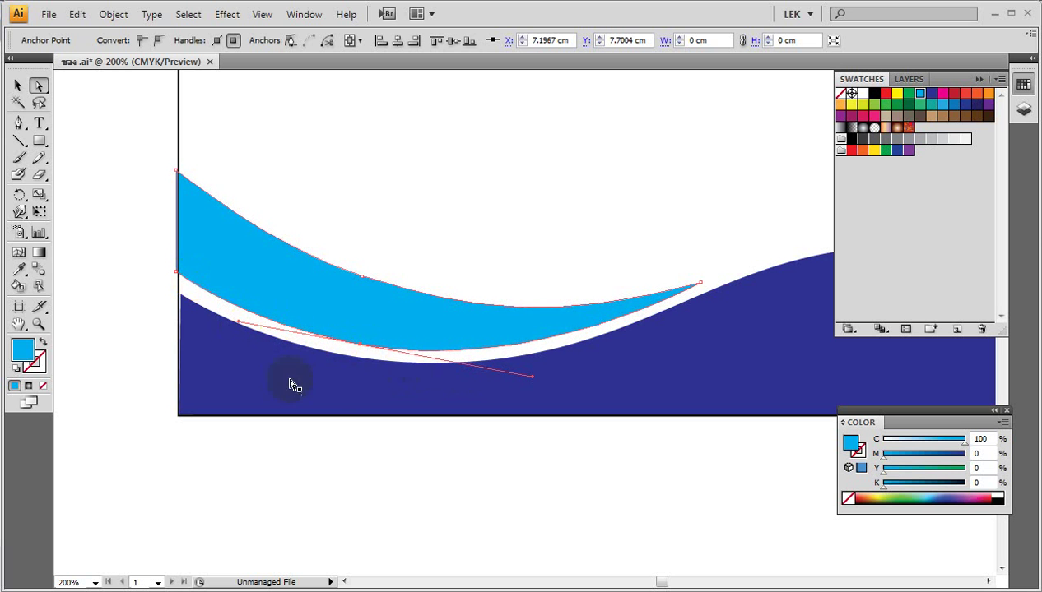
{"action": "left_click", "coordinate": [454, 251]}
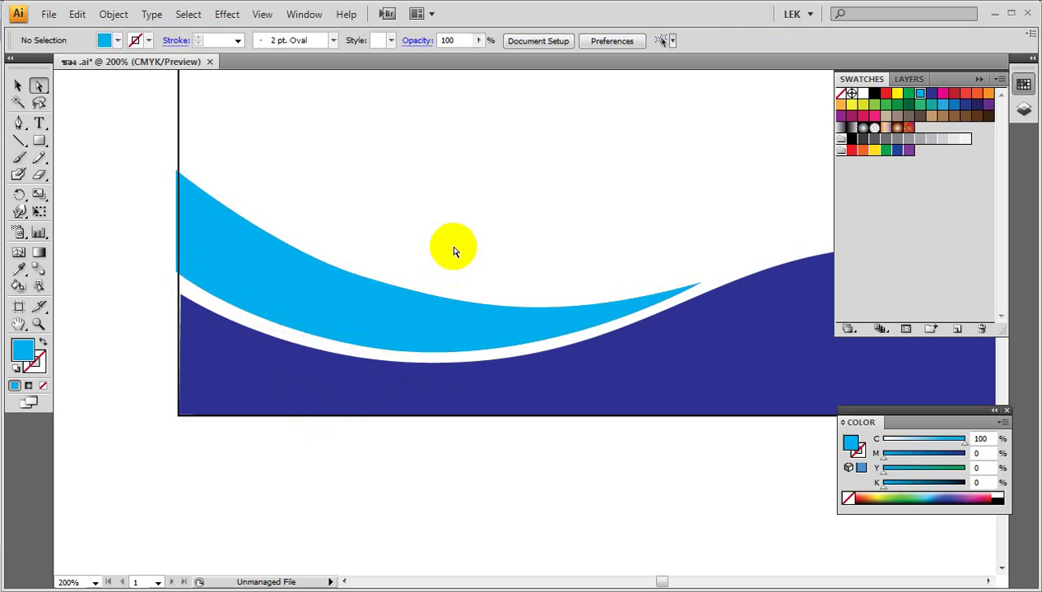
Step: At 150% zoom, reshape the cyan wave's upper curve near its left end
{"action": "key", "text": "ctrl+minus"}
{"action": "left_click_drag", "start_coordinate": [457, 241], "coordinate": [404, 315]}
{"action": "left_click", "coordinate": [376, 372]}
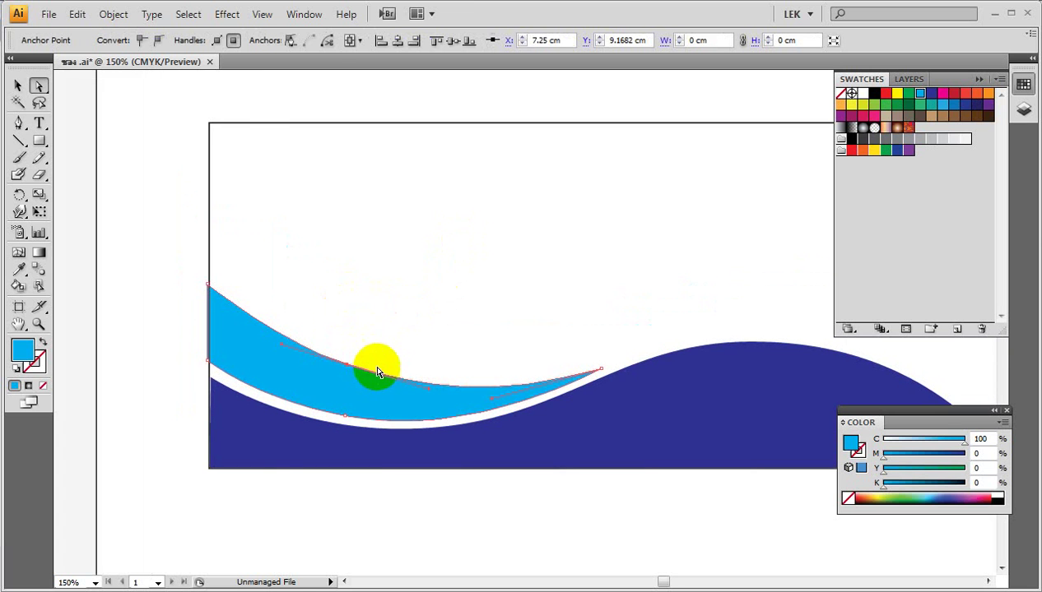
{"action": "mouse_move", "coordinate": [343, 322]}
{"action": "left_mouse_down"}
{"action": "mouse_move", "coordinate": [362, 372]}
{"action": "mouse_move", "coordinate": [349, 374]}
{"action": "left_mouse_up"}
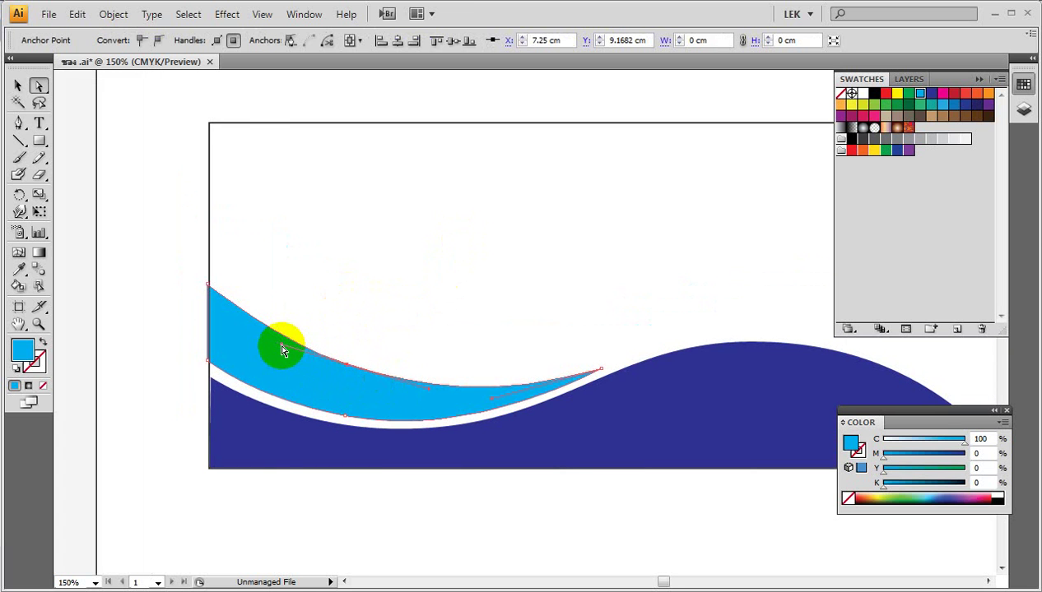
{"action": "left_click_drag", "start_coordinate": [280, 346], "coordinate": [259, 336]}
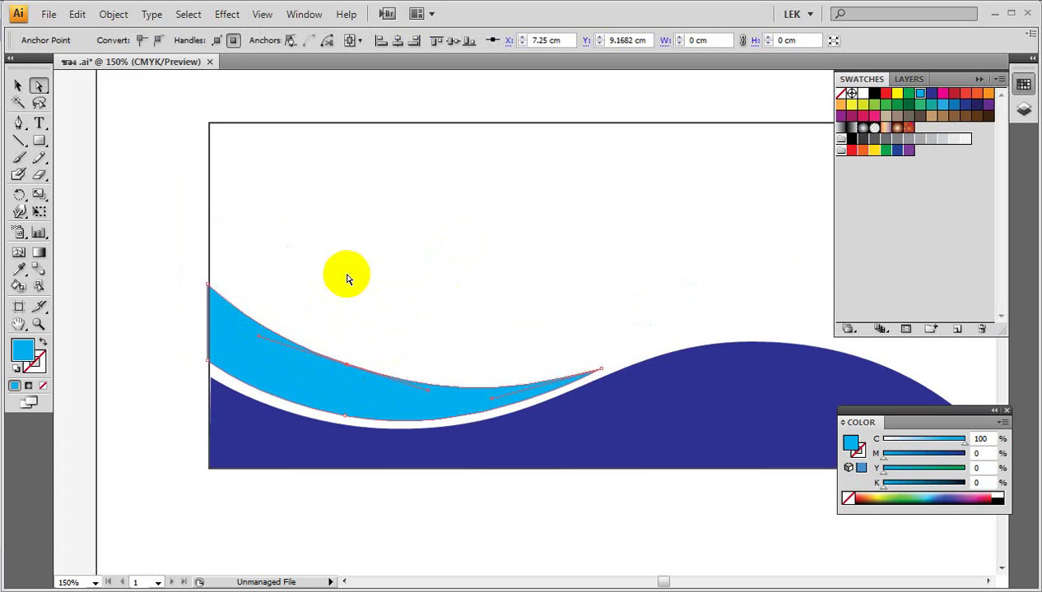
{"action": "left_click", "coordinate": [486, 328]}
Step: Stretch the wave's tip right and up, then convert the tip anchor to smooth
{"action": "mouse_move", "coordinate": [551, 335]}
{"action": "left_mouse_down"}
{"action": "mouse_move", "coordinate": [606, 377]}
{"action": "mouse_move", "coordinate": [623, 344]}
{"action": "mouse_move", "coordinate": [636, 342]}
{"action": "left_mouse_up"}
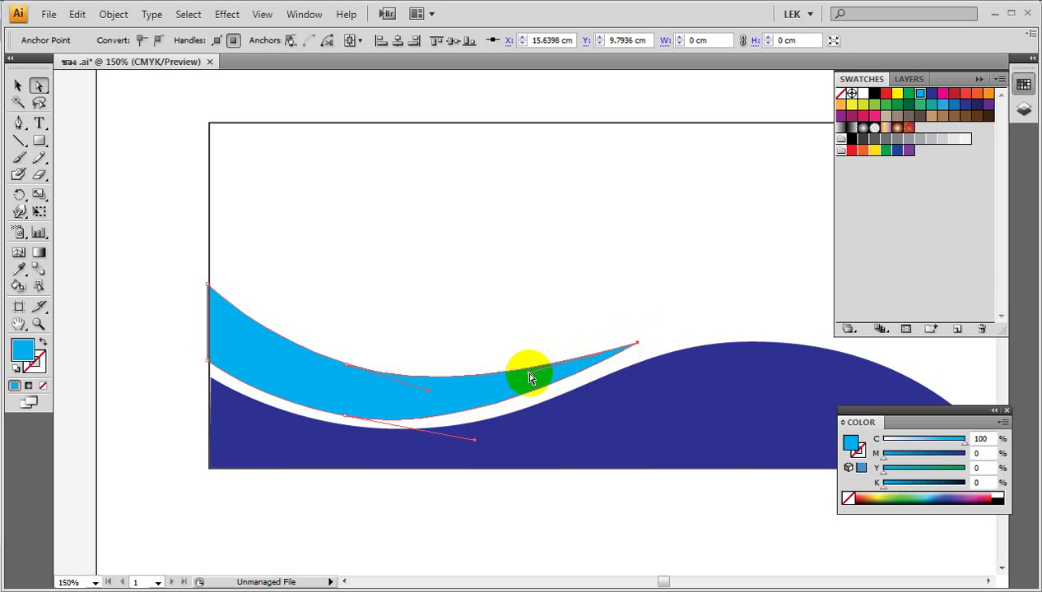
{"action": "left_click_drag", "start_coordinate": [528, 376], "coordinate": [549, 379]}
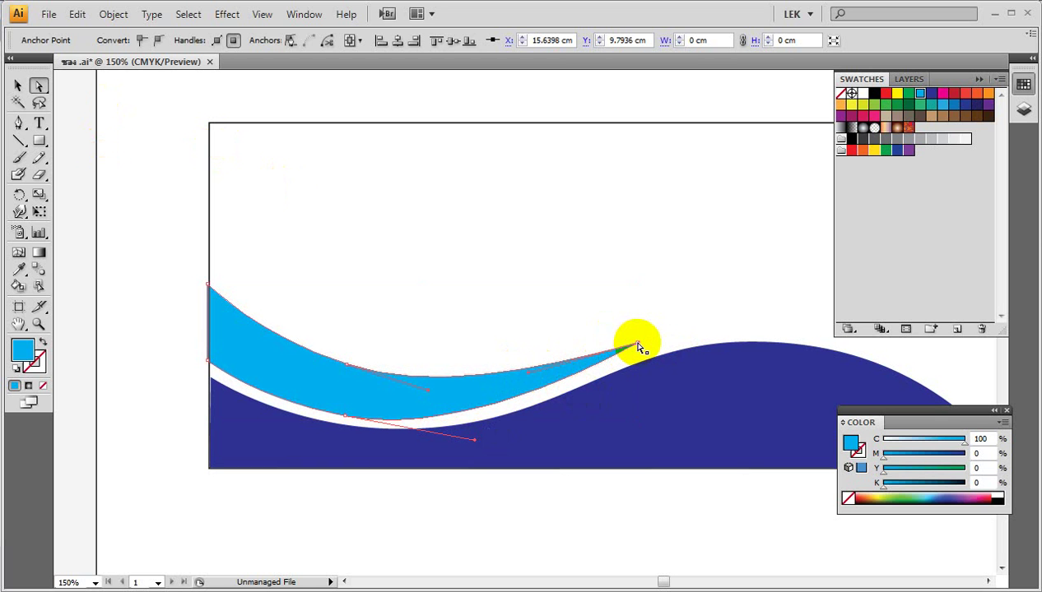
{"action": "left_click_drag", "start_coordinate": [18, 122], "coordinate": [104, 179]}
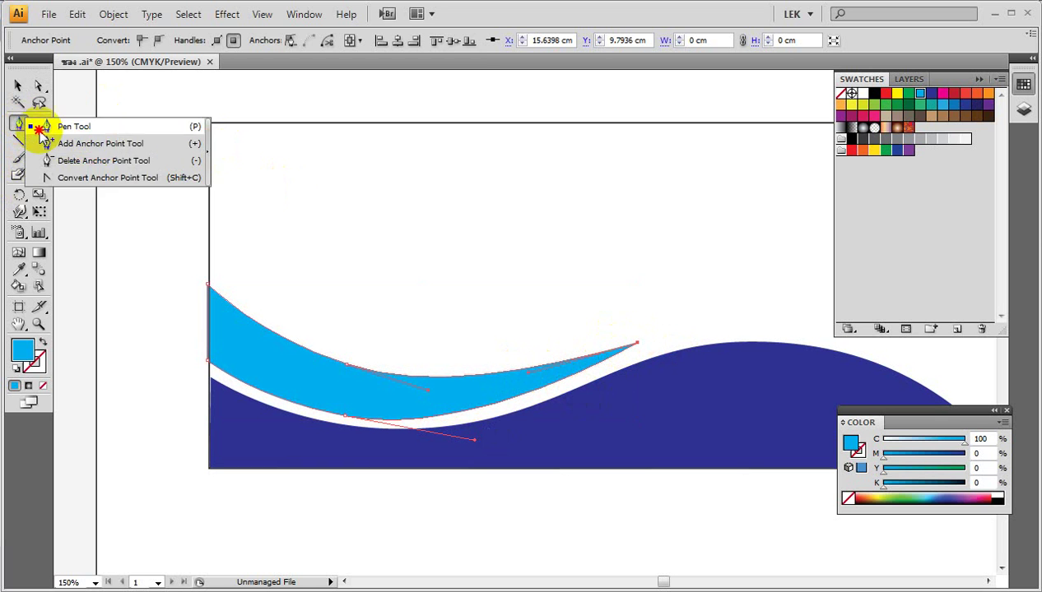
{"action": "left_click", "coordinate": [104, 179]}
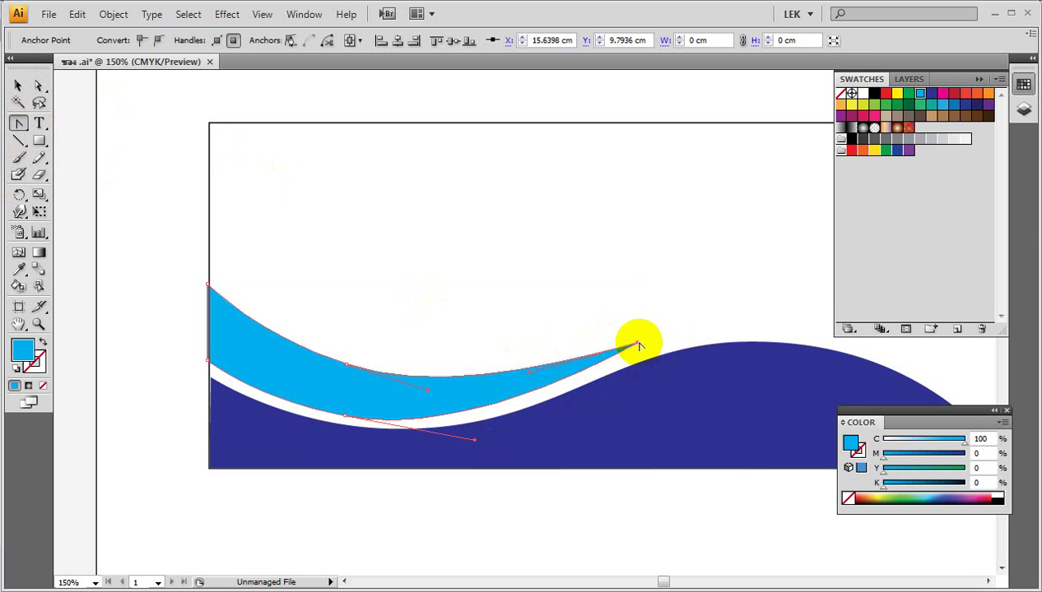
{"action": "left_click_drag", "start_coordinate": [638, 346], "coordinate": [644, 356]}
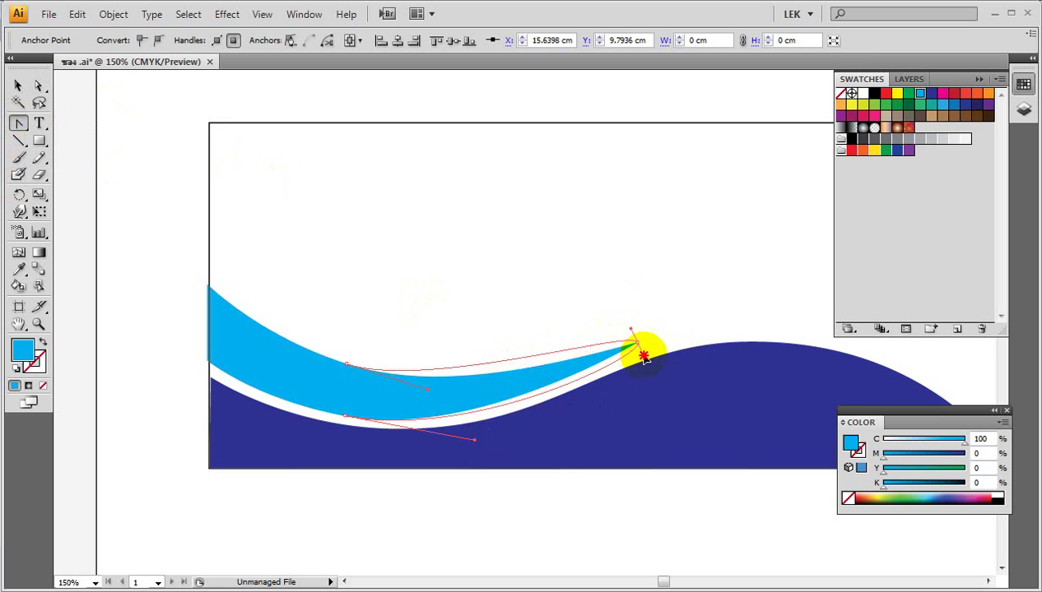
{"action": "left_click_drag", "start_coordinate": [646, 356], "coordinate": [646, 357]}
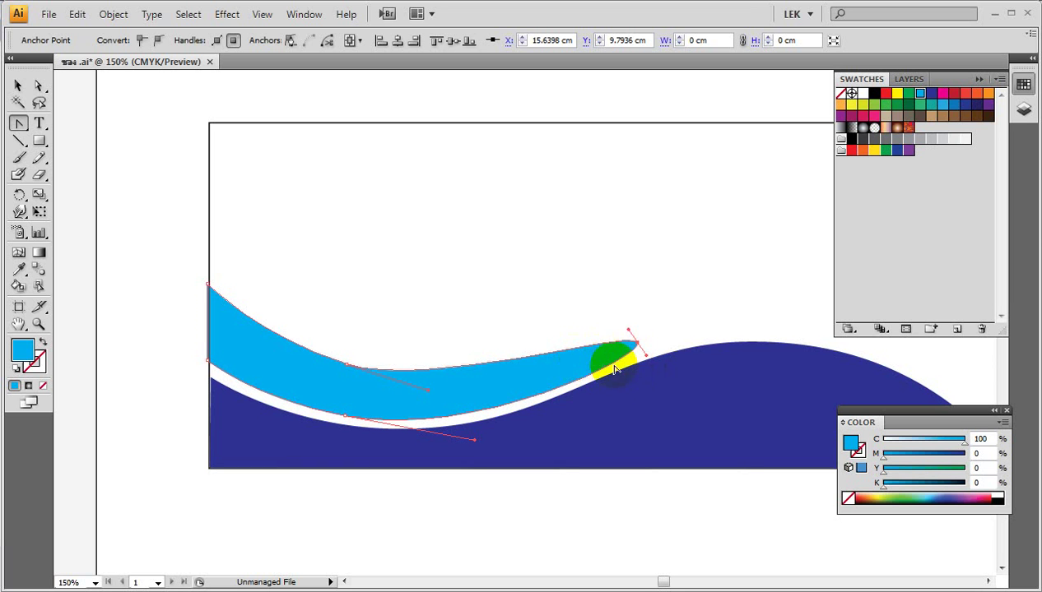
{"action": "left_click_drag", "start_coordinate": [648, 360], "coordinate": [554, 372]}
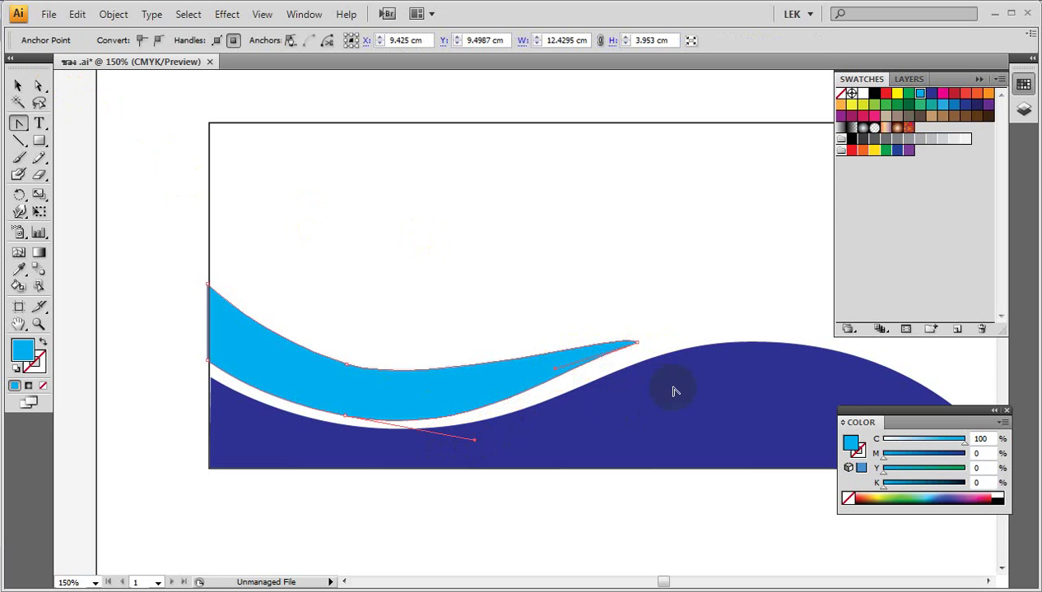
Step: Adjust the tip anchor's handle and lower curve so the wave tapers to a sharp point
{"action": "left_click", "coordinate": [38, 85]}
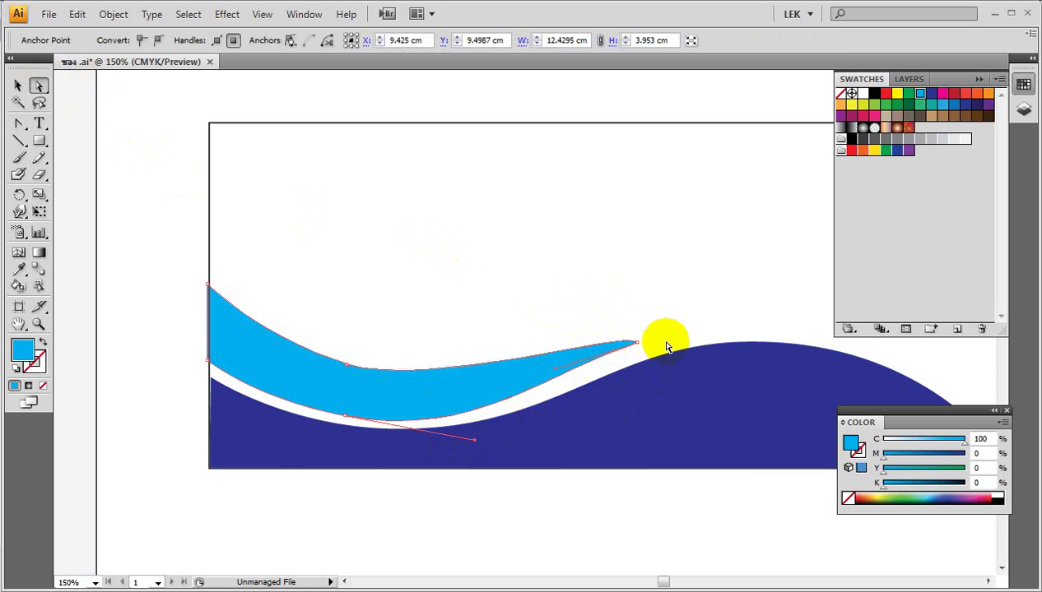
{"action": "left_click", "coordinate": [634, 348]}
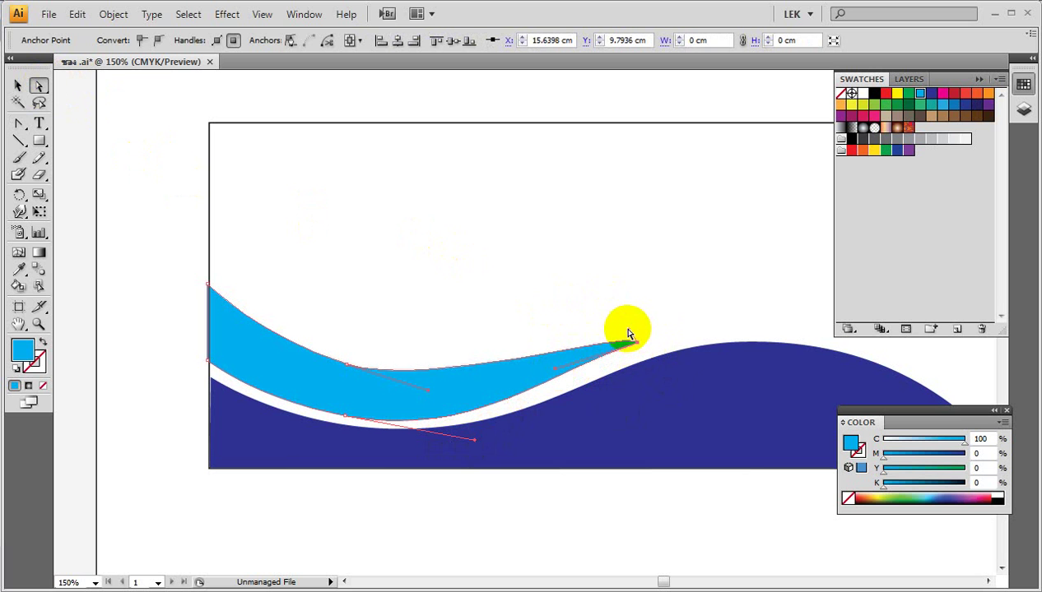
{"action": "left_click_drag", "start_coordinate": [627, 333], "coordinate": [578, 347]}
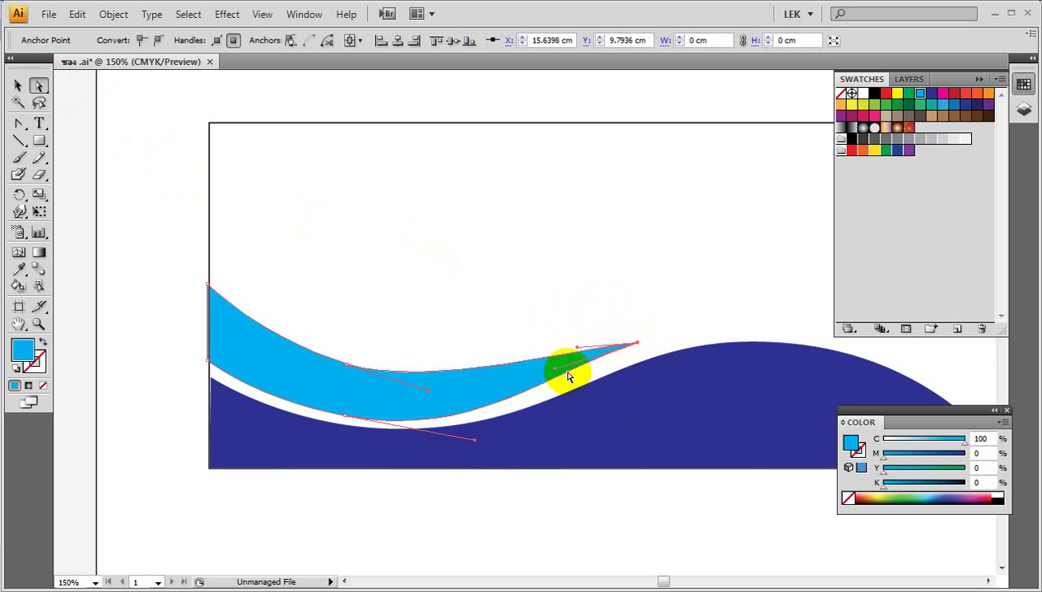
{"action": "left_click_drag", "start_coordinate": [556, 373], "coordinate": [593, 373]}
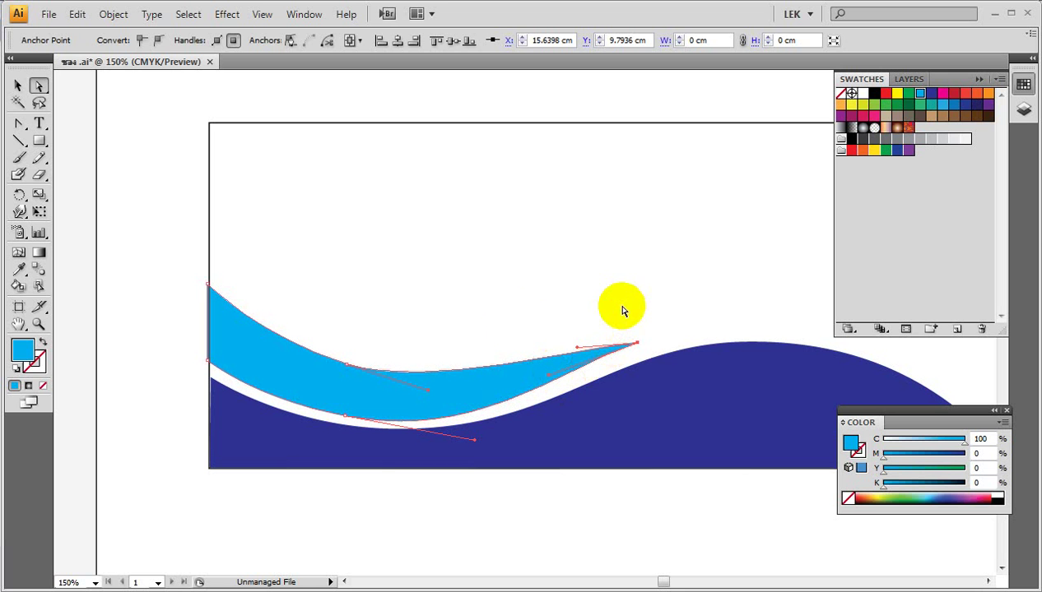
{"action": "left_click", "coordinate": [623, 308]}
{"action": "left_click_drag", "start_coordinate": [344, 355], "coordinate": [456, 404]}
Step: Make a vertically reflected copy of the cyan wave and drag it to the envelope's right side
{"action": "left_click", "coordinate": [512, 311]}
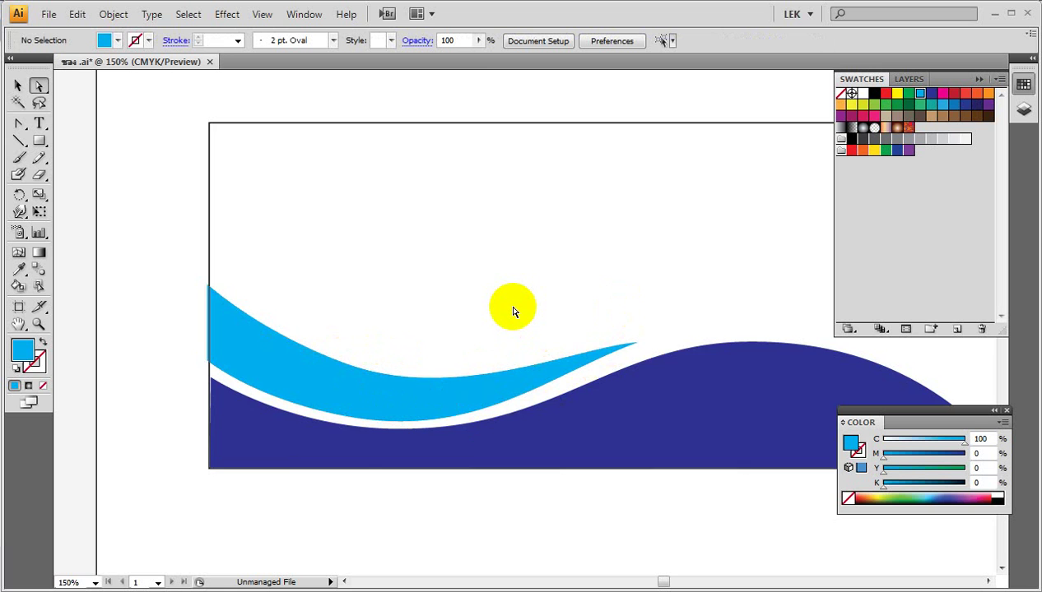
{"action": "key", "text": "ctrl+minus"}
{"action": "key", "text": "ctrl+minus"}
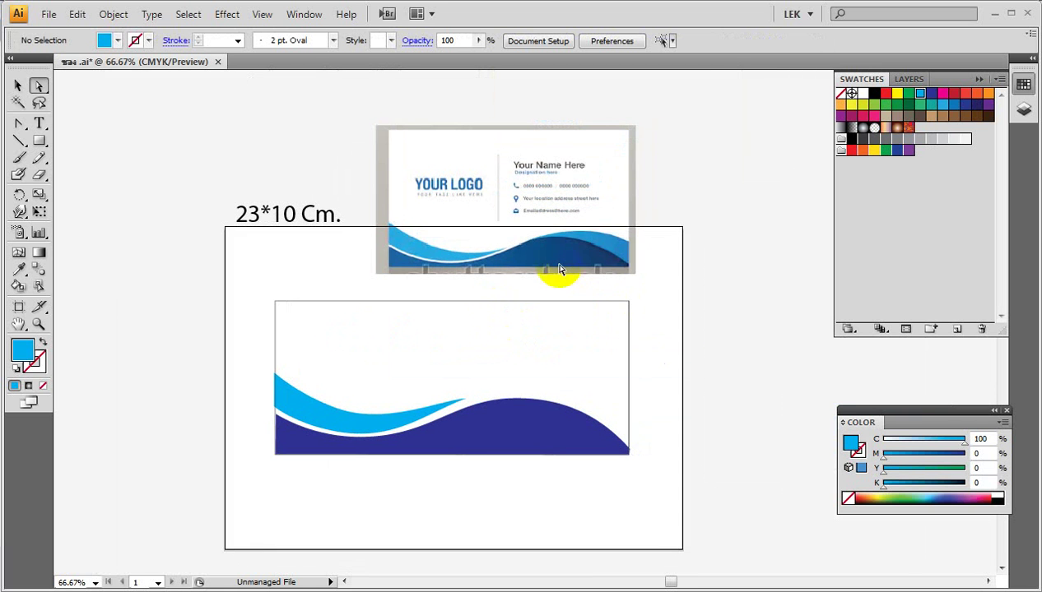
{"action": "left_click", "coordinate": [18, 86]}
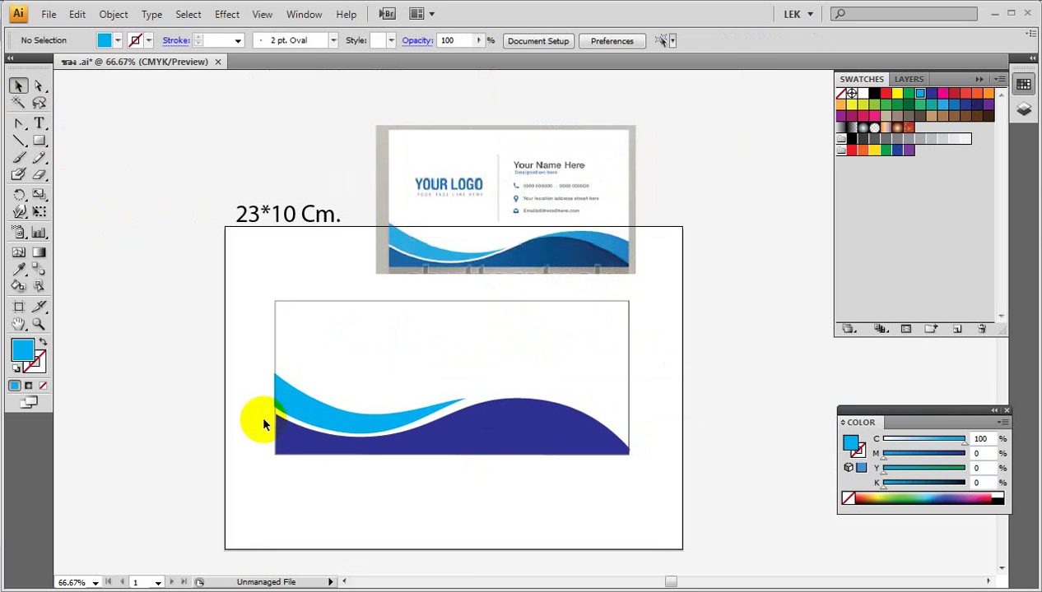
{"action": "left_click", "coordinate": [326, 420]}
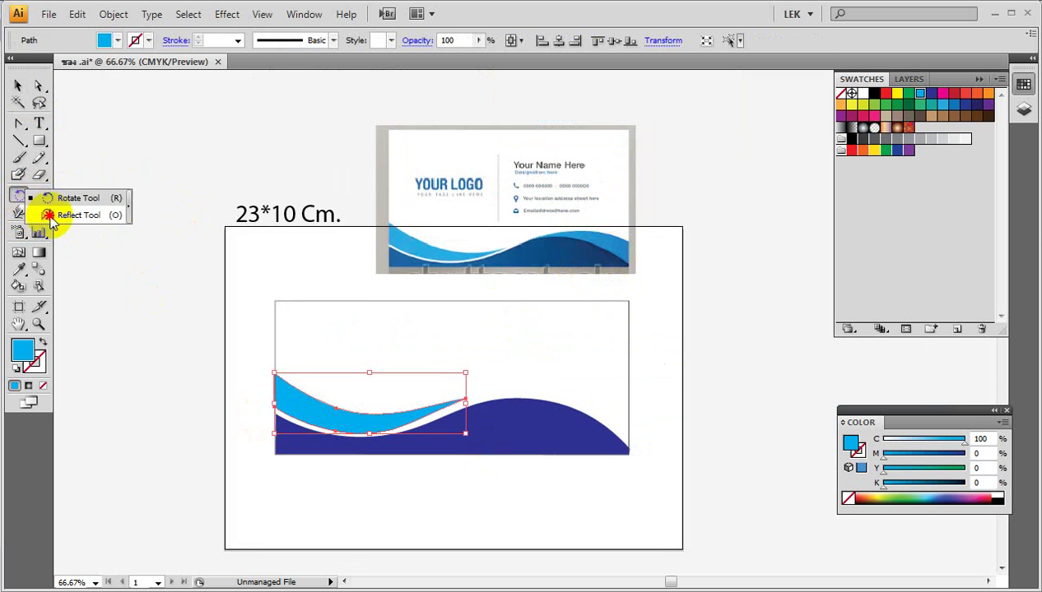
{"action": "left_click_drag", "start_coordinate": [19, 196], "coordinate": [49, 213]}
{"action": "key", "text": "Return"}
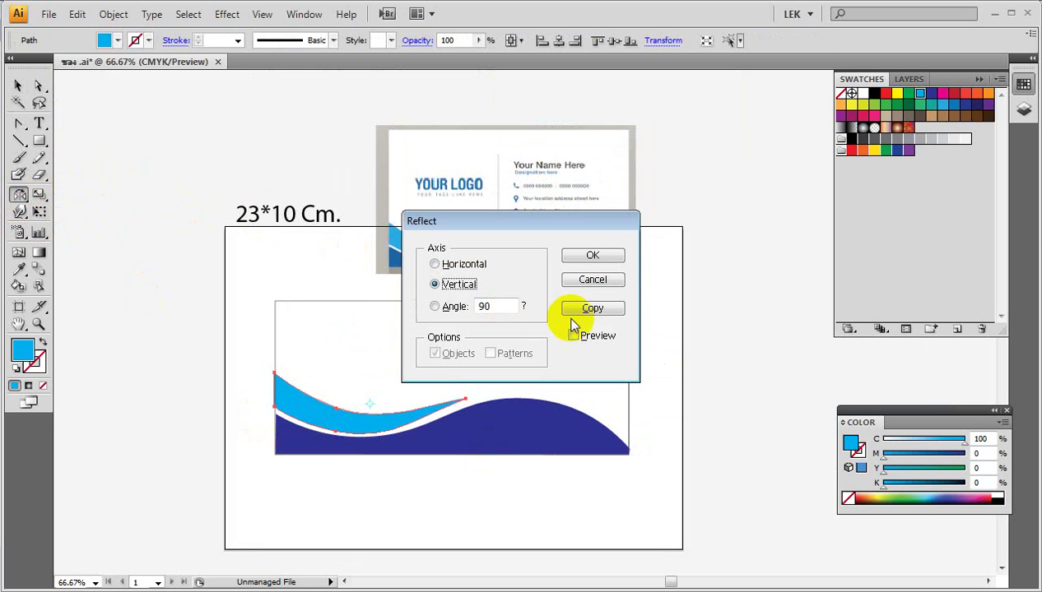
{"action": "left_click", "coordinate": [574, 337]}
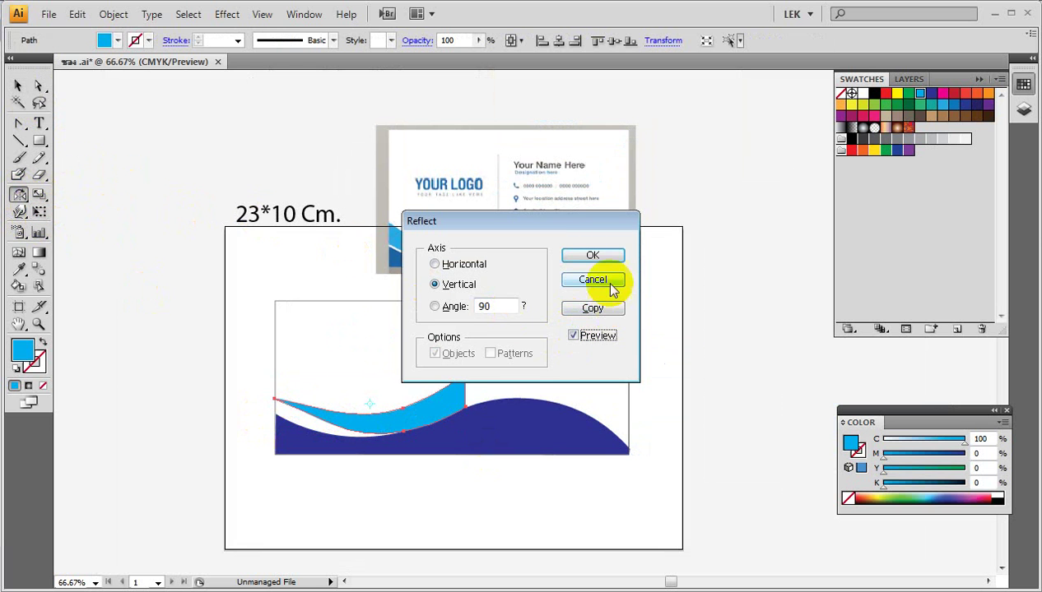
{"action": "left_click", "coordinate": [582, 317]}
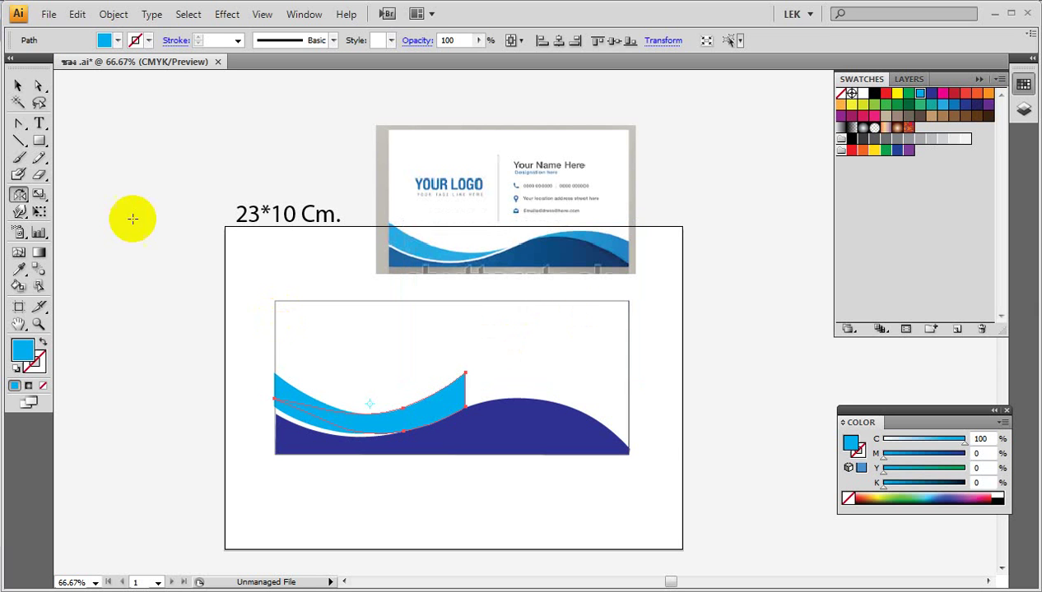
{"action": "left_click", "coordinate": [38, 85]}
{"action": "left_click_drag", "start_coordinate": [428, 403], "coordinate": [683, 387]}
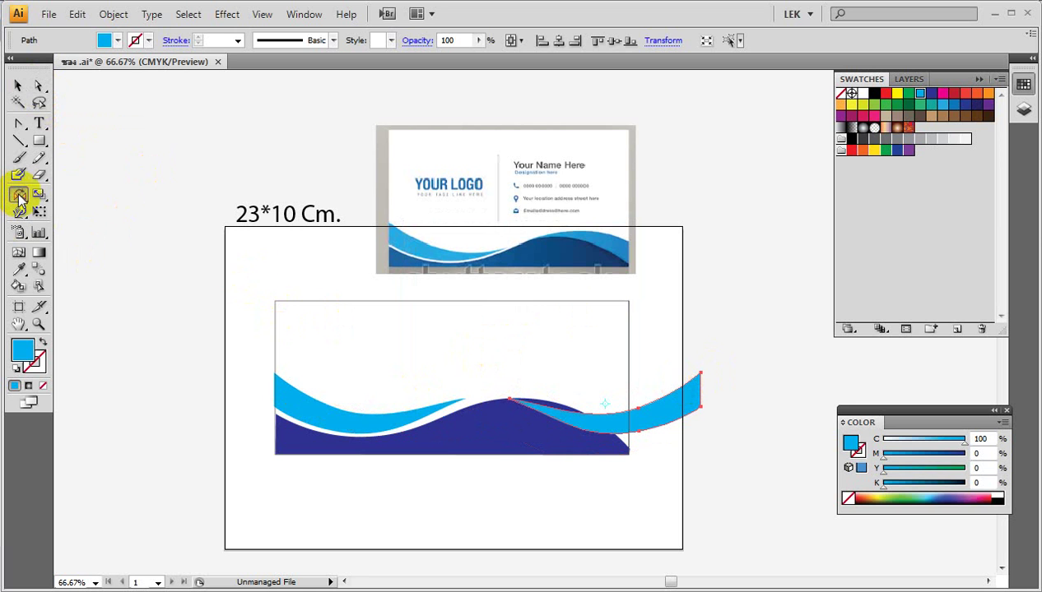
Step: Flip the copied wave across the horizontal axis and seat it on the dark wave's right crest
{"action": "double_click", "coordinate": [20, 198]}
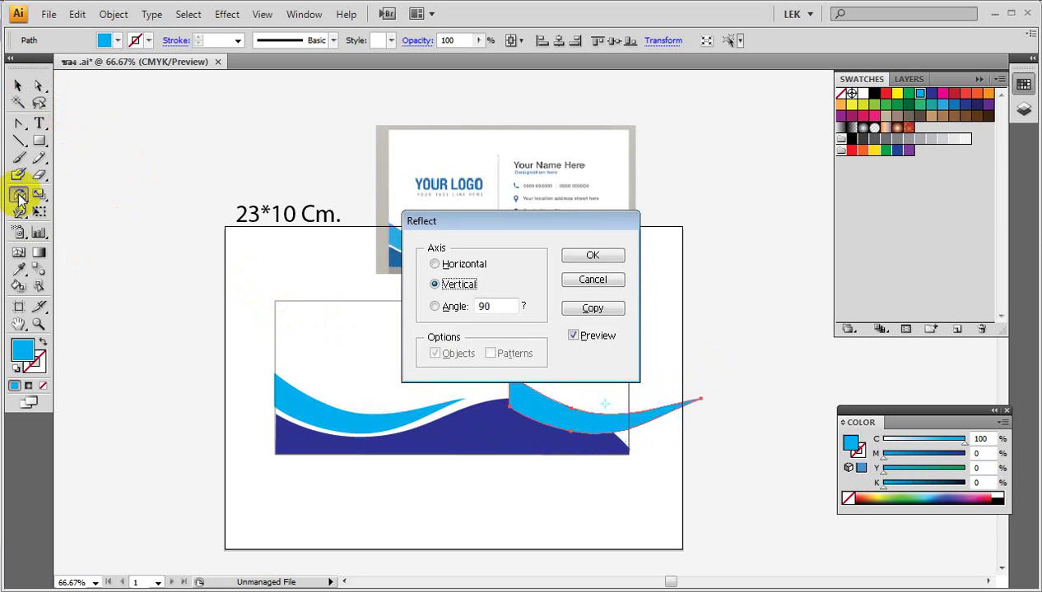
{"action": "left_click", "coordinate": [475, 268]}
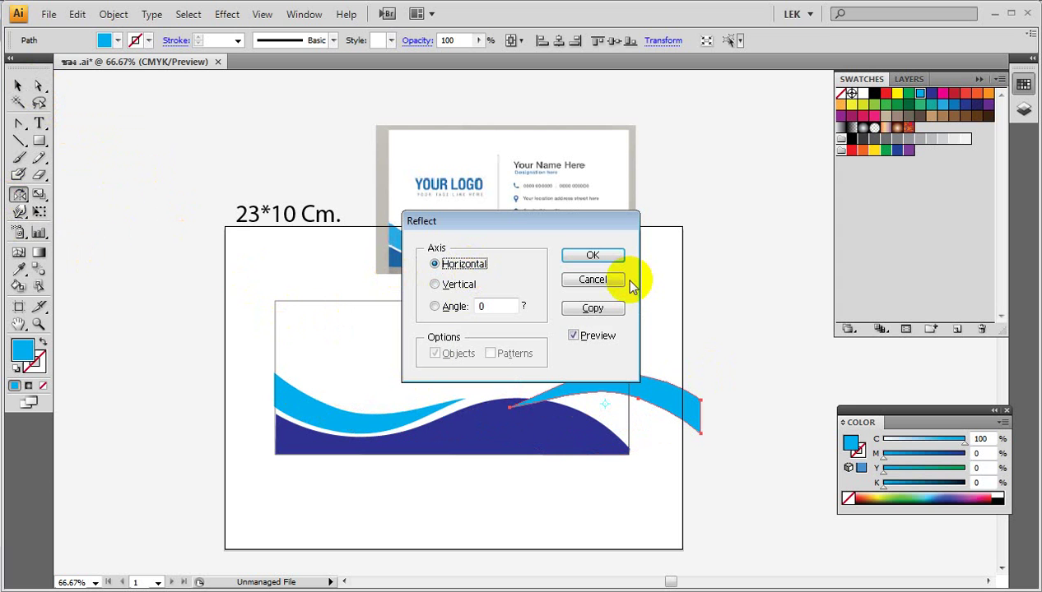
{"action": "left_click", "coordinate": [593, 256]}
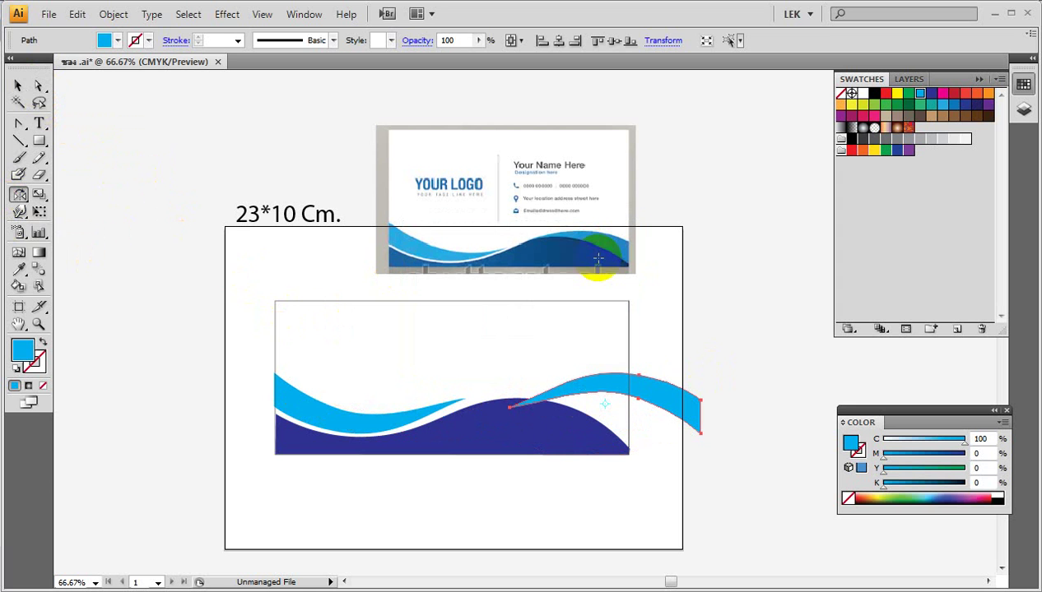
{"action": "left_click", "coordinate": [18, 86]}
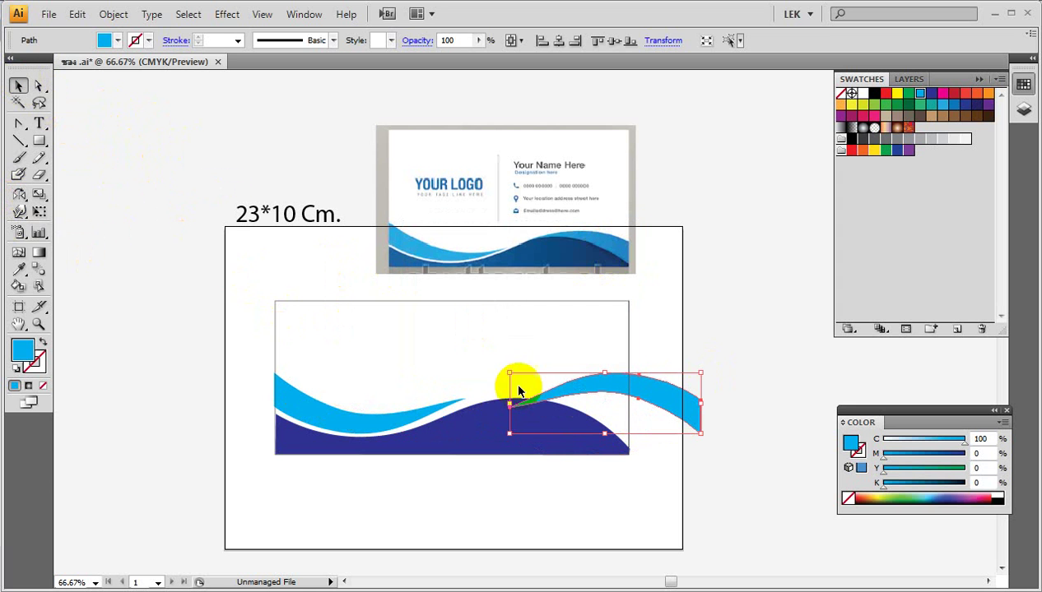
{"action": "left_click", "coordinate": [630, 412]}
{"action": "mouse_move", "coordinate": [635, 395]}
{"action": "left_mouse_down"}
{"action": "mouse_move", "coordinate": [619, 387]}
{"action": "mouse_move", "coordinate": [733, 343]}
{"action": "mouse_move", "coordinate": [650, 407]}
{"action": "left_mouse_up"}
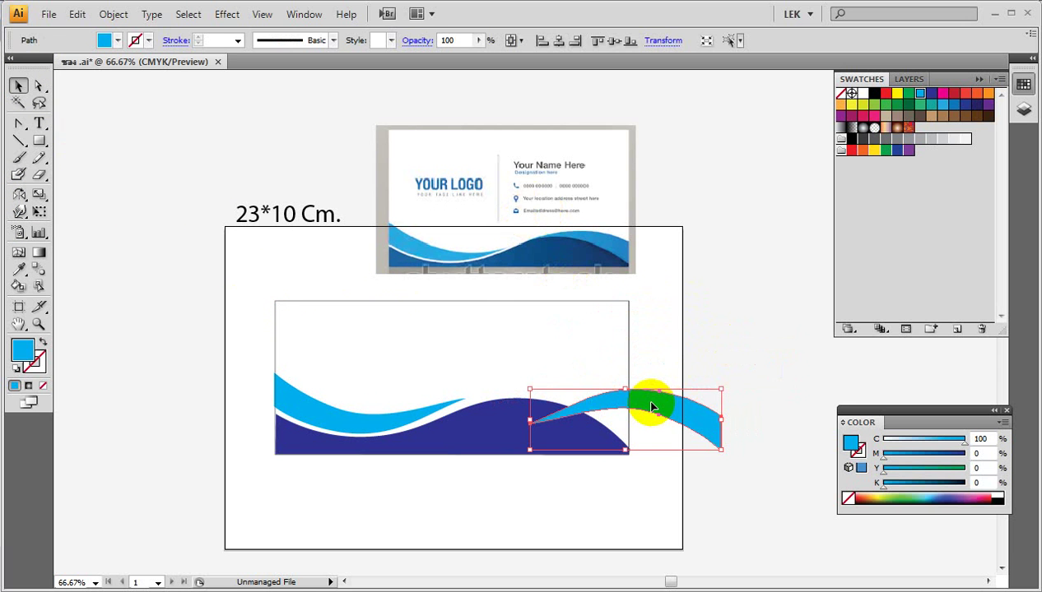
{"action": "key", "text": "ctrl+shift+b"}
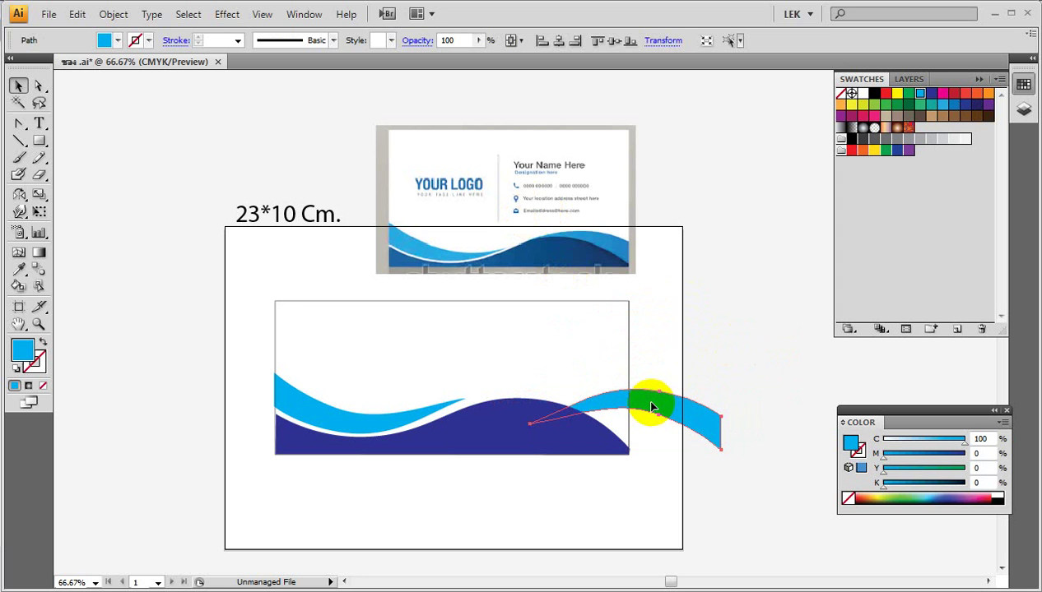
{"action": "left_click_drag", "start_coordinate": [651, 406], "coordinate": [591, 404]}
{"action": "left_click", "coordinate": [698, 414]}
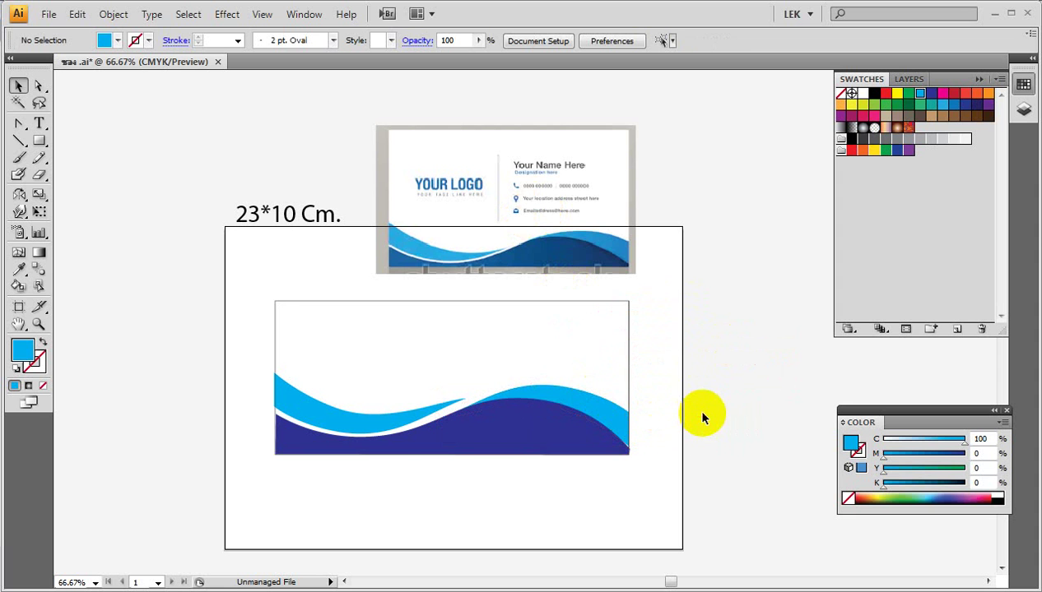
Step: At 100% zoom, adjust the right cyan wave's top anchor handles to hug the dark hump
{"action": "key", "text": "ctrl+plus"}
{"action": "left_click_drag", "start_coordinate": [495, 374], "coordinate": [465, 322]}
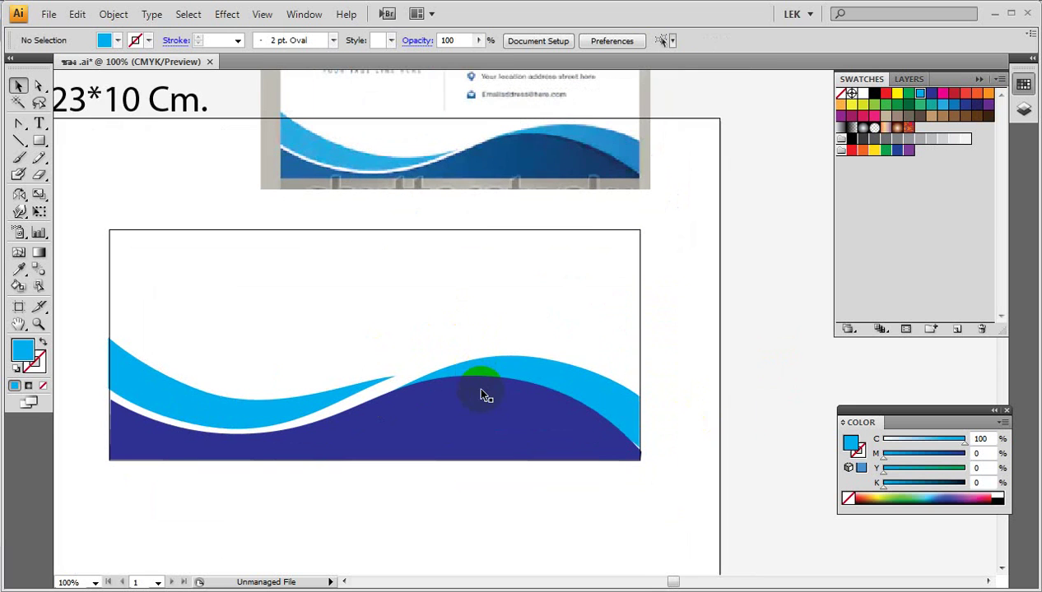
{"action": "left_click", "coordinate": [531, 367]}
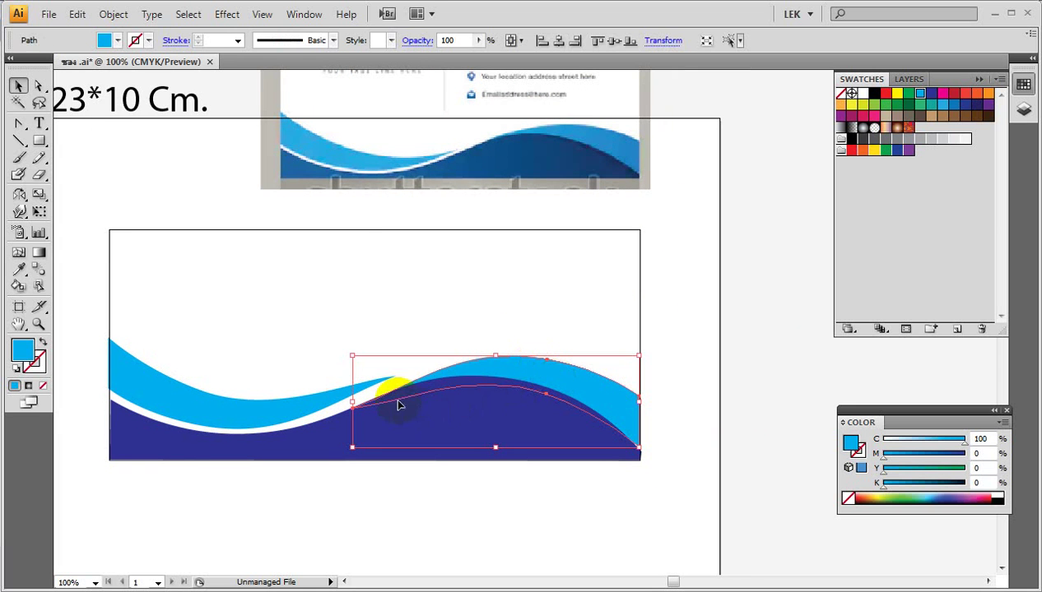
{"action": "left_click", "coordinate": [38, 85]}
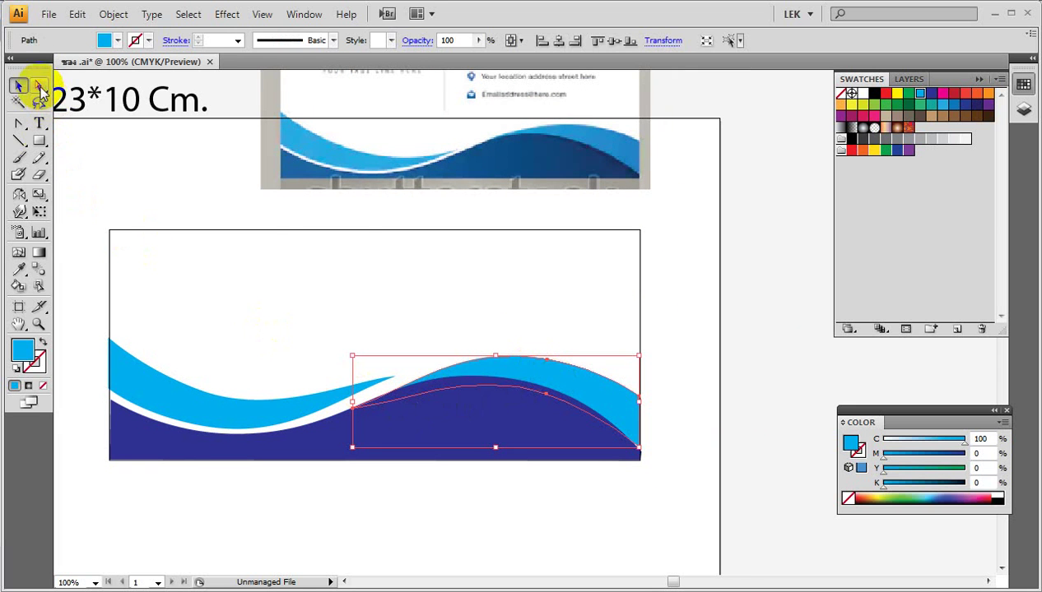
{"action": "left_click", "coordinate": [570, 284]}
{"action": "left_click", "coordinate": [565, 372]}
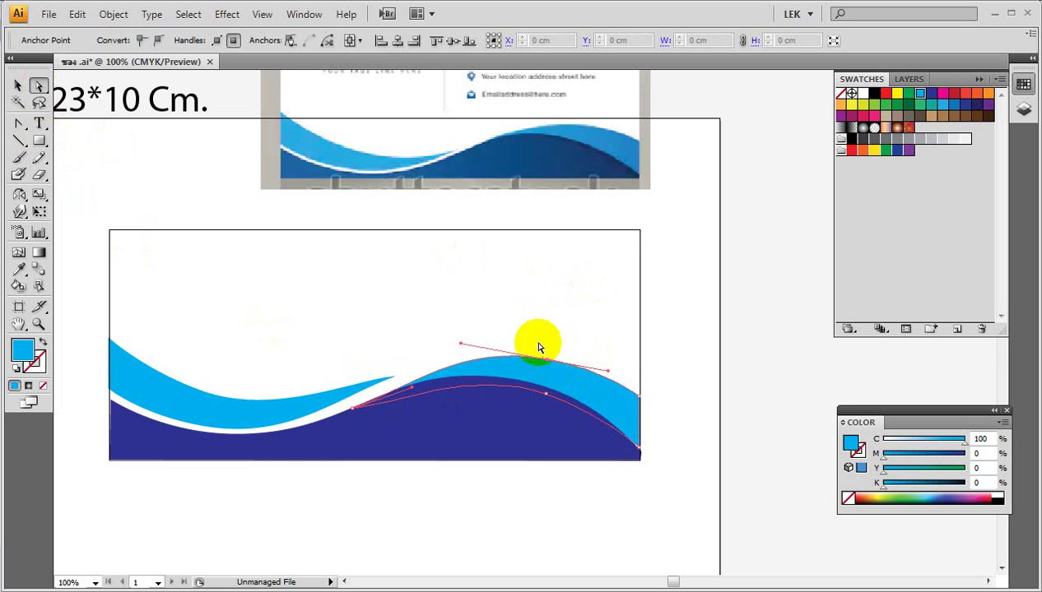
{"action": "left_click_drag", "start_coordinate": [567, 390], "coordinate": [574, 409]}
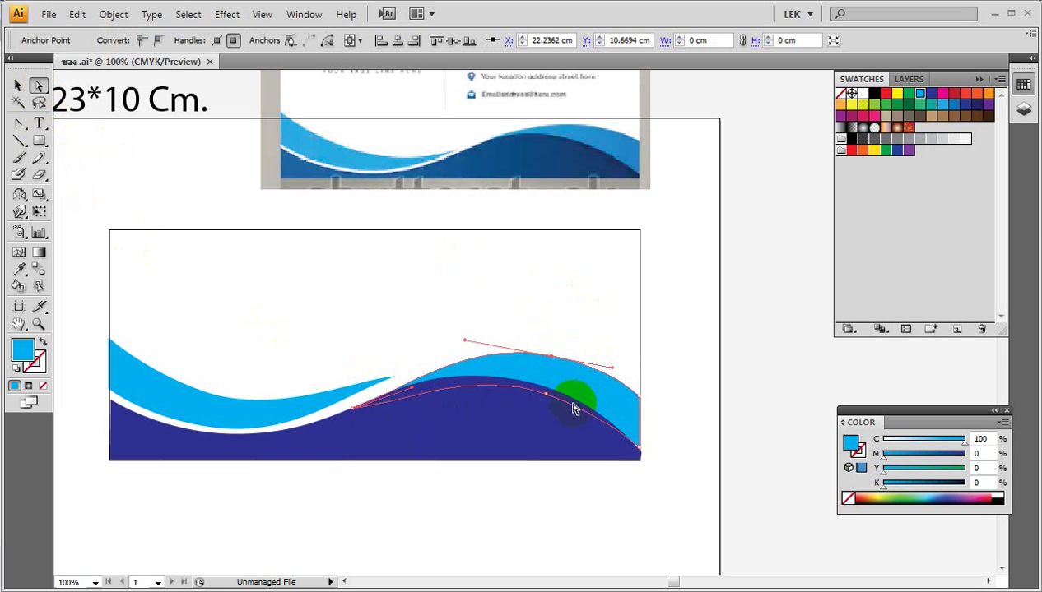
{"action": "left_click", "coordinate": [660, 355]}
{"action": "left_click_drag", "start_coordinate": [569, 418], "coordinate": [576, 444]}
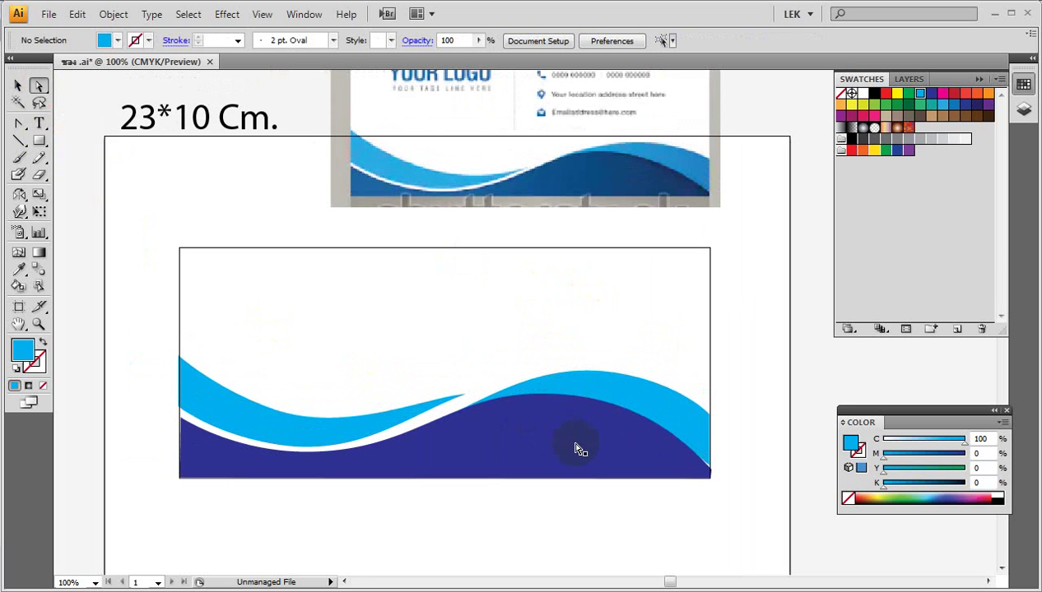
Step: At 150% zoom, nudge the left wave's tip anchor down two steps
{"action": "left_click", "coordinate": [395, 422]}
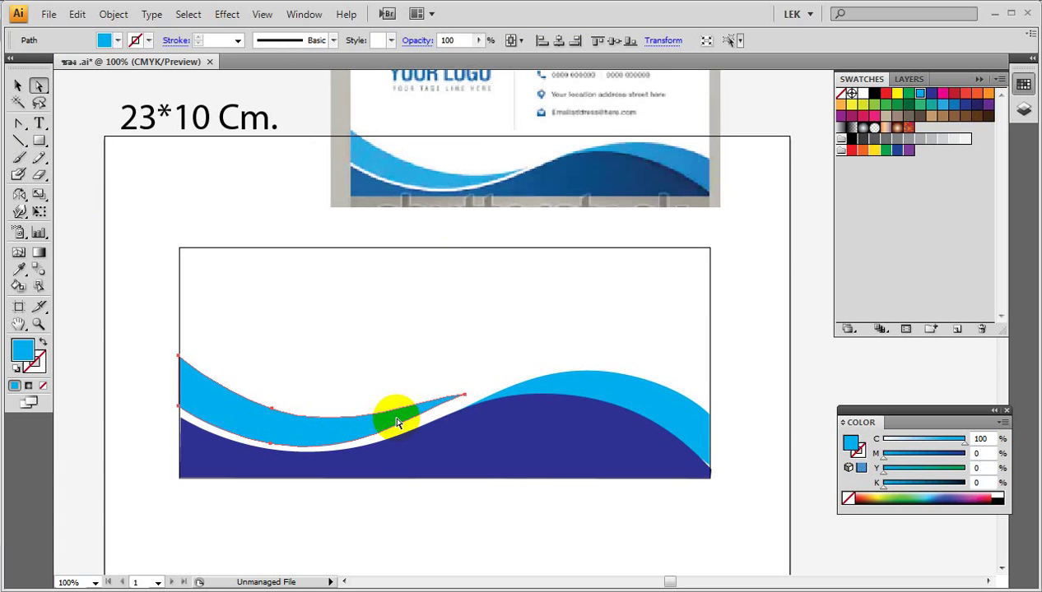
{"action": "left_click", "coordinate": [507, 344]}
{"action": "key", "text": "ctrl+plus"}
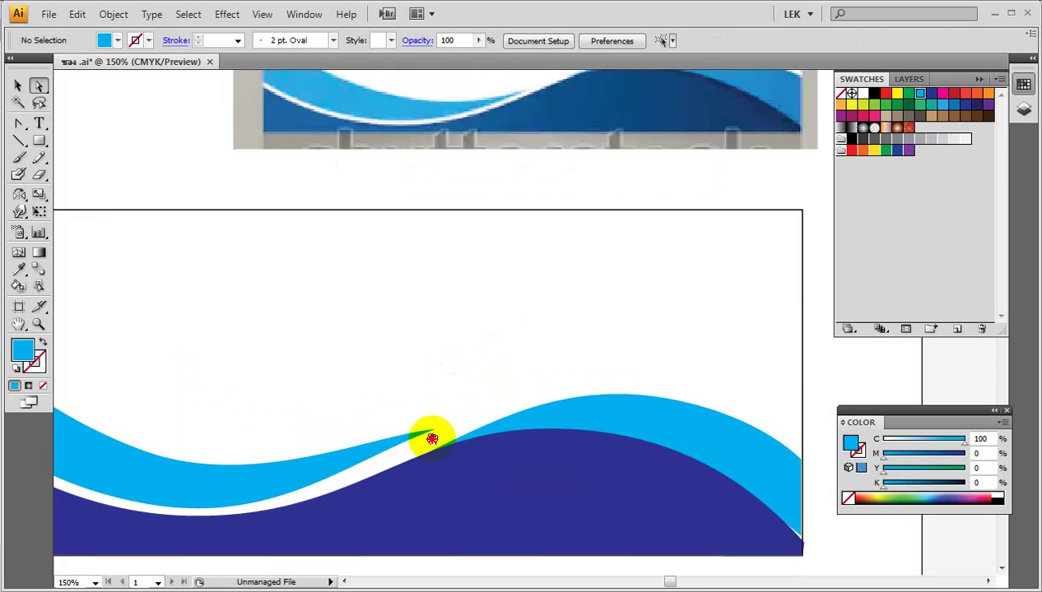
{"action": "left_click_drag", "start_coordinate": [432, 438], "coordinate": [506, 406]}
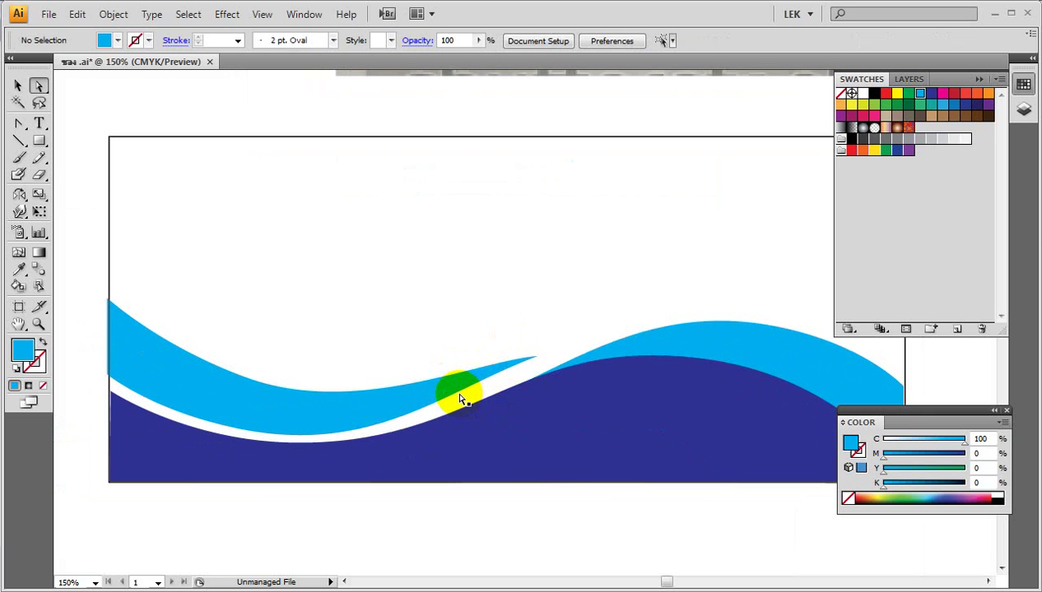
{"action": "left_click", "coordinate": [534, 358]}
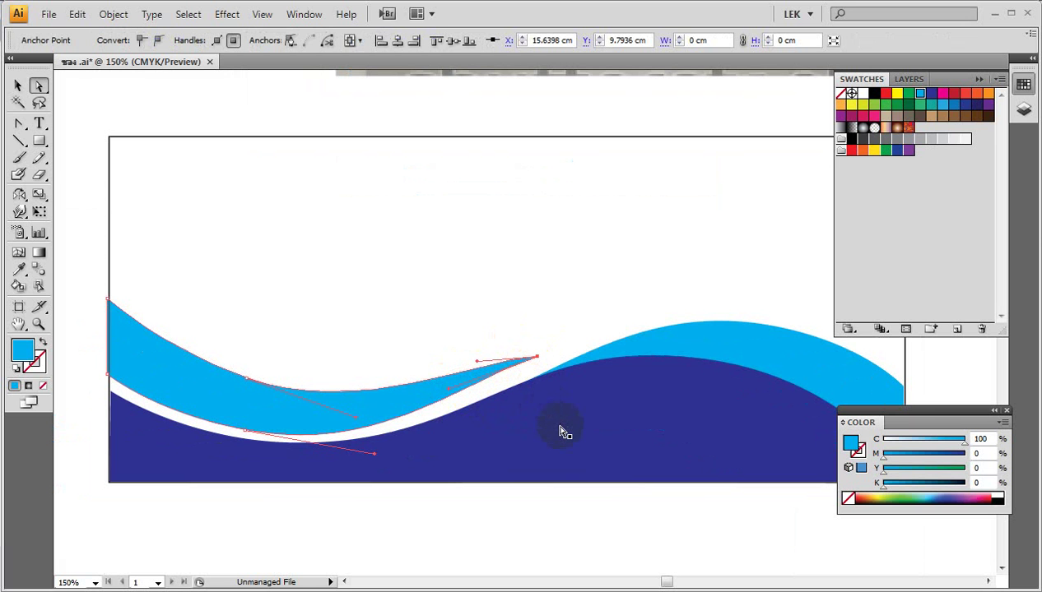
{"action": "key", "text": "Down"}
{"action": "key", "text": "Down"}
{"action": "key", "text": "Down"}
{"action": "key", "text": "Down"}
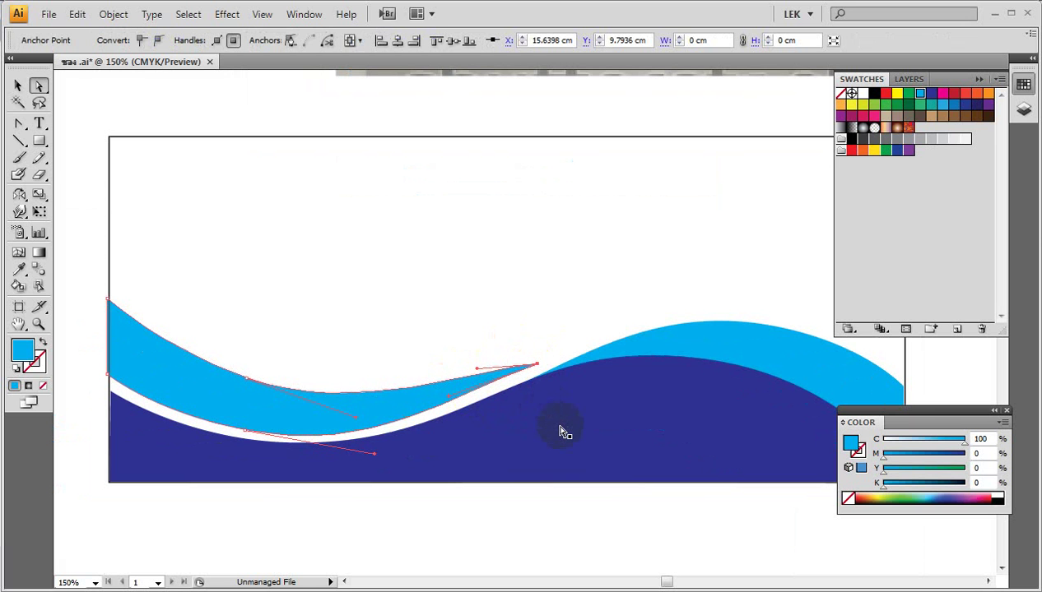
{"action": "key", "text": "Down"}
{"action": "key", "text": "Down"}
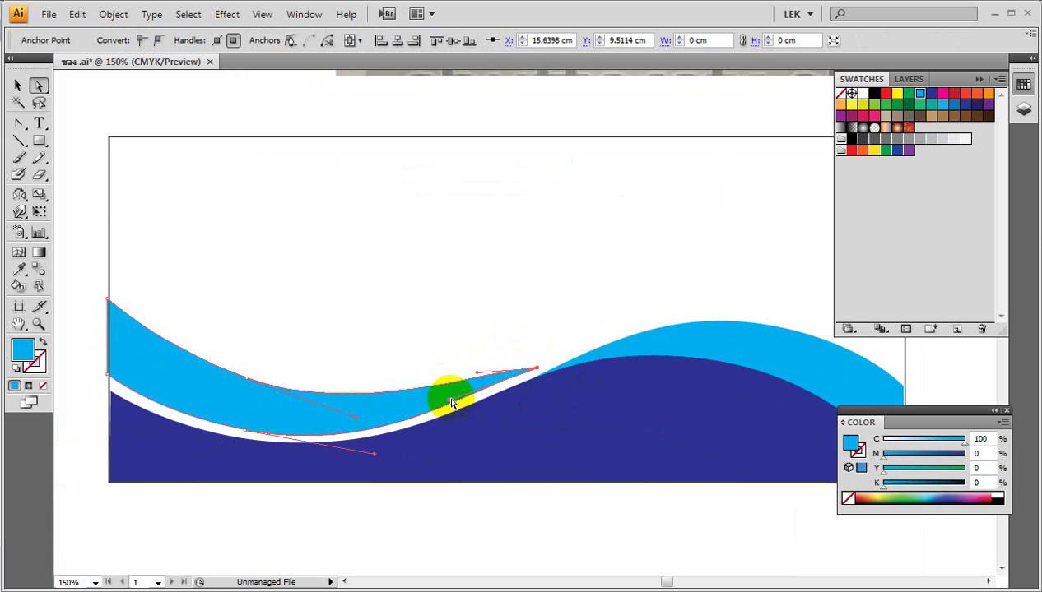
{"action": "left_click", "coordinate": [535, 355]}
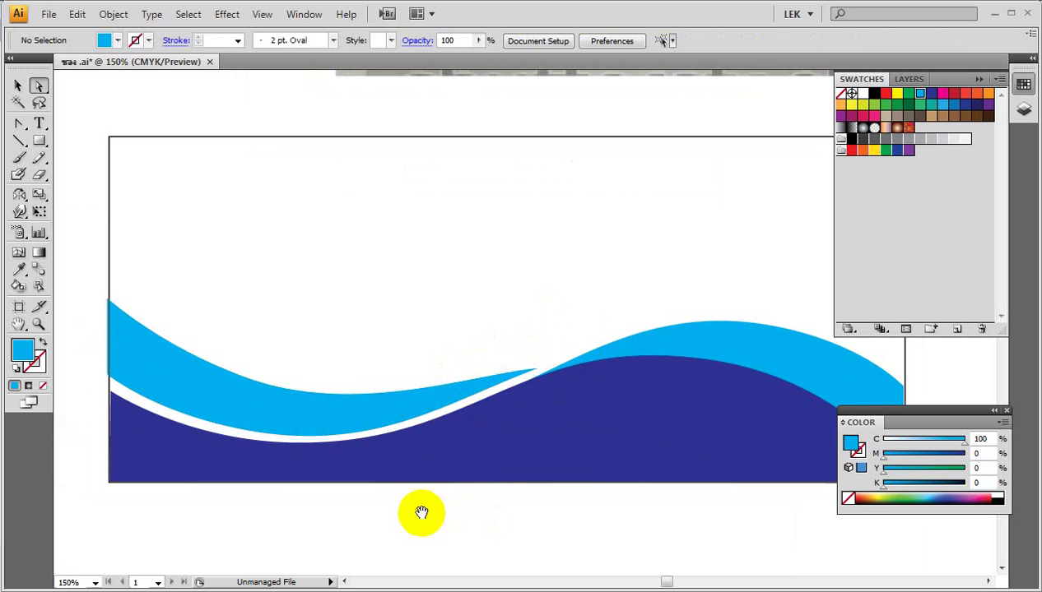
Step: Smooth the left wave's lower curve and tip for an even white gap, then zoom out
{"action": "left_click_drag", "start_coordinate": [421, 513], "coordinate": [437, 477]}
{"action": "left_click", "coordinate": [395, 425]}
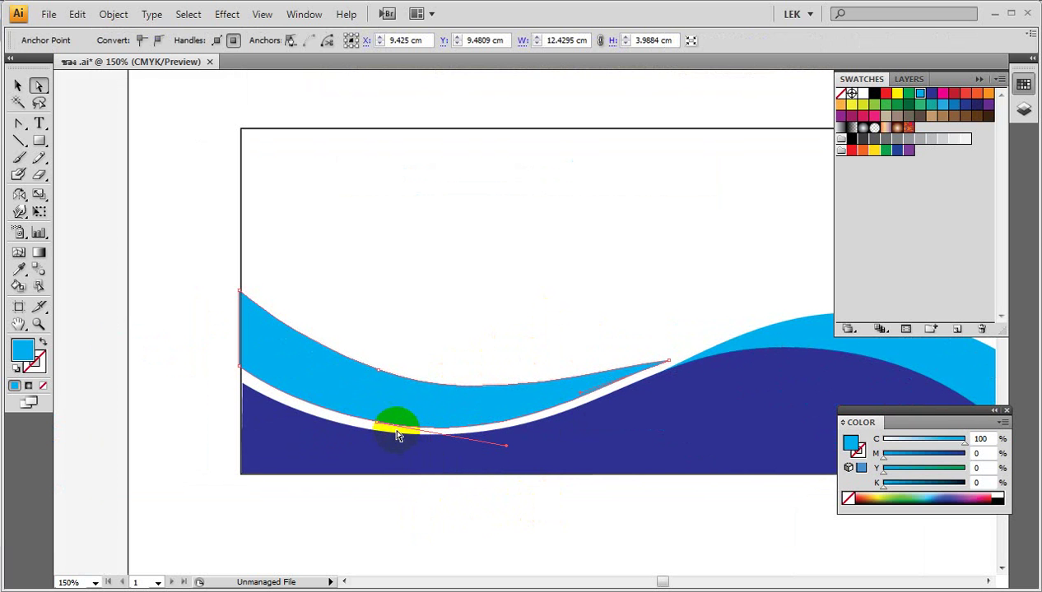
{"action": "left_click", "coordinate": [377, 425]}
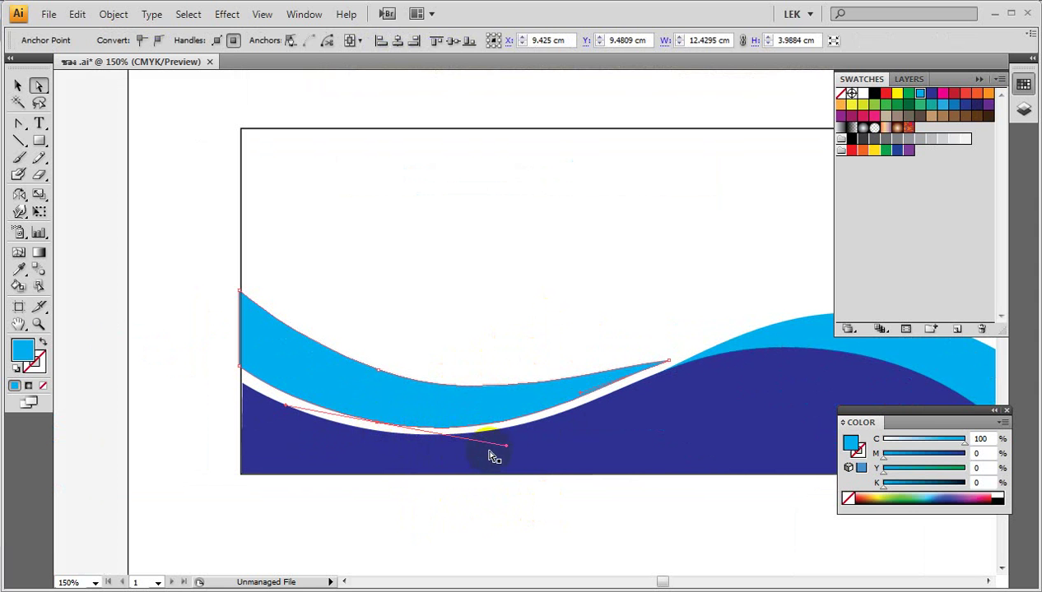
{"action": "left_click_drag", "start_coordinate": [508, 447], "coordinate": [517, 446]}
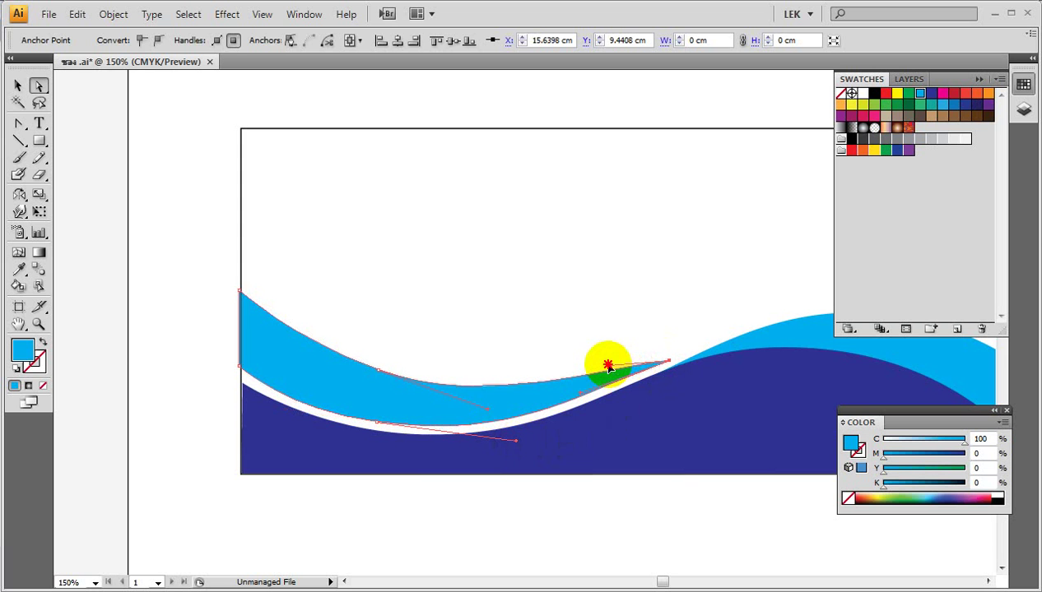
{"action": "left_click_drag", "start_coordinate": [608, 366], "coordinate": [609, 371]}
{"action": "left_click", "coordinate": [616, 338]}
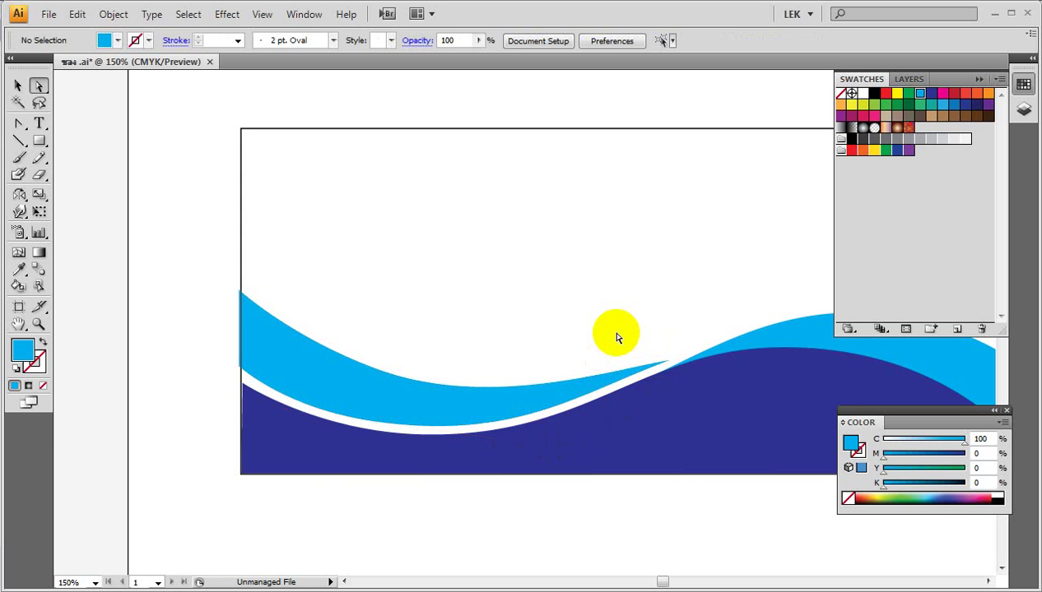
{"action": "key", "text": "ctrl+minus"}
{"action": "key", "text": "ctrl+minus"}
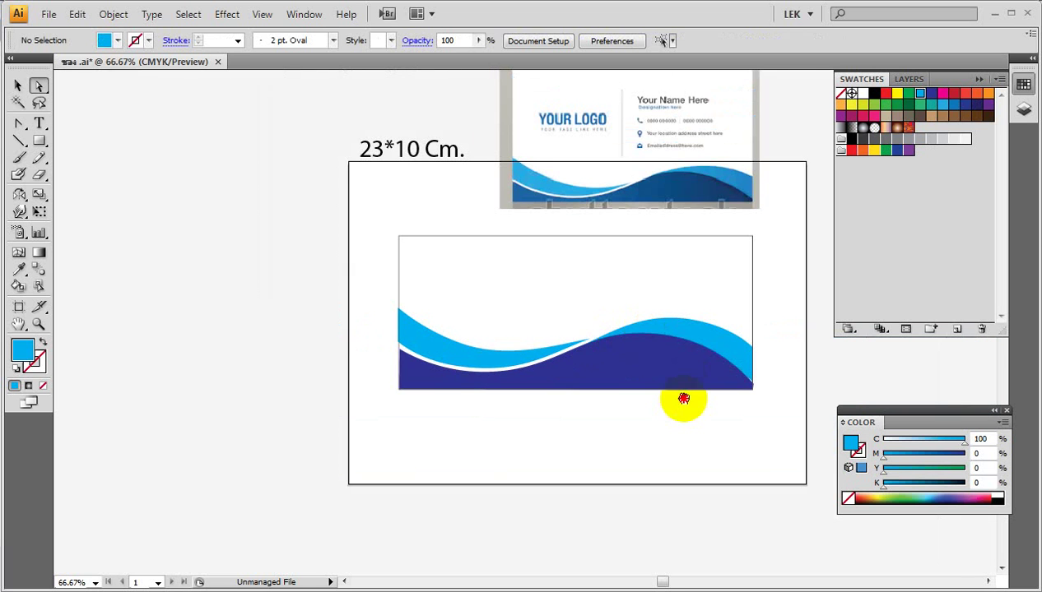
{"action": "left_click_drag", "start_coordinate": [681, 397], "coordinate": [596, 464]}
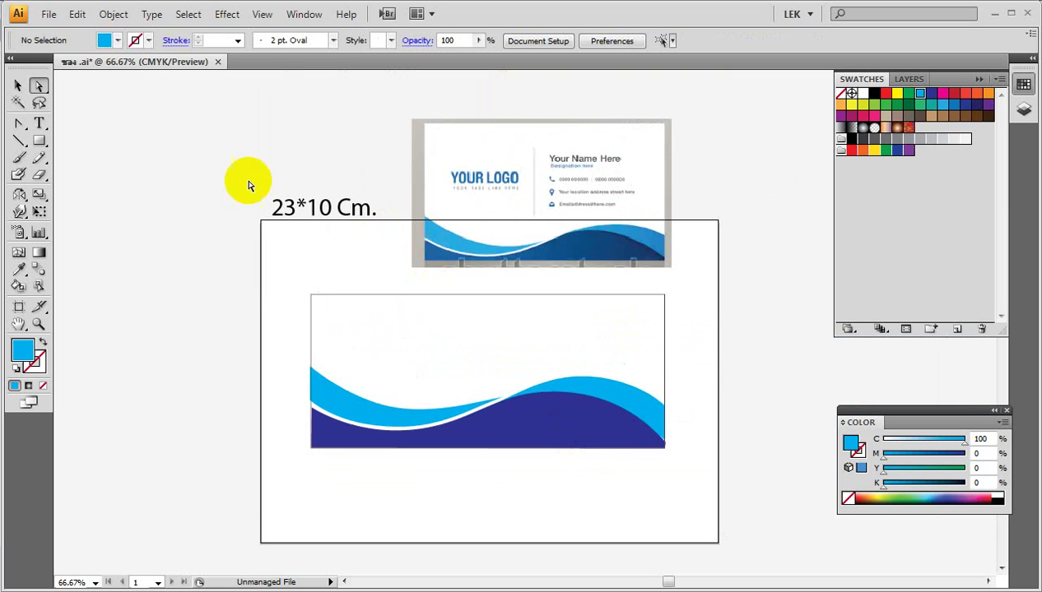
{"action": "left_click", "coordinate": [18, 85]}
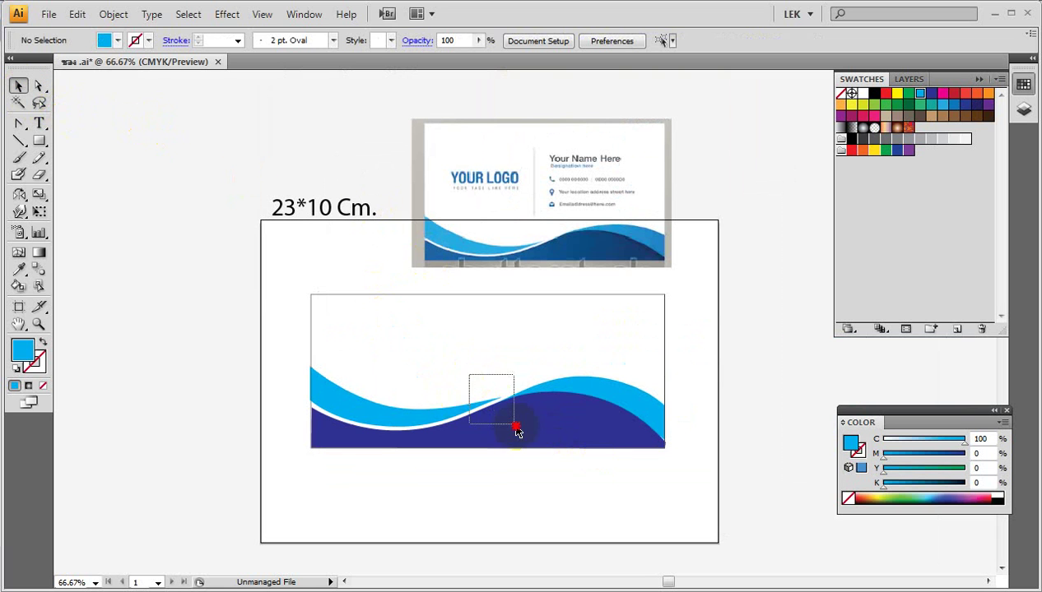
Step: Group all three wave shapes and set their opacity to 20%
{"action": "left_click_drag", "start_coordinate": [517, 432], "coordinate": [518, 433]}
{"action": "left_click", "coordinate": [556, 490]}
{"action": "left_click", "coordinate": [525, 435]}
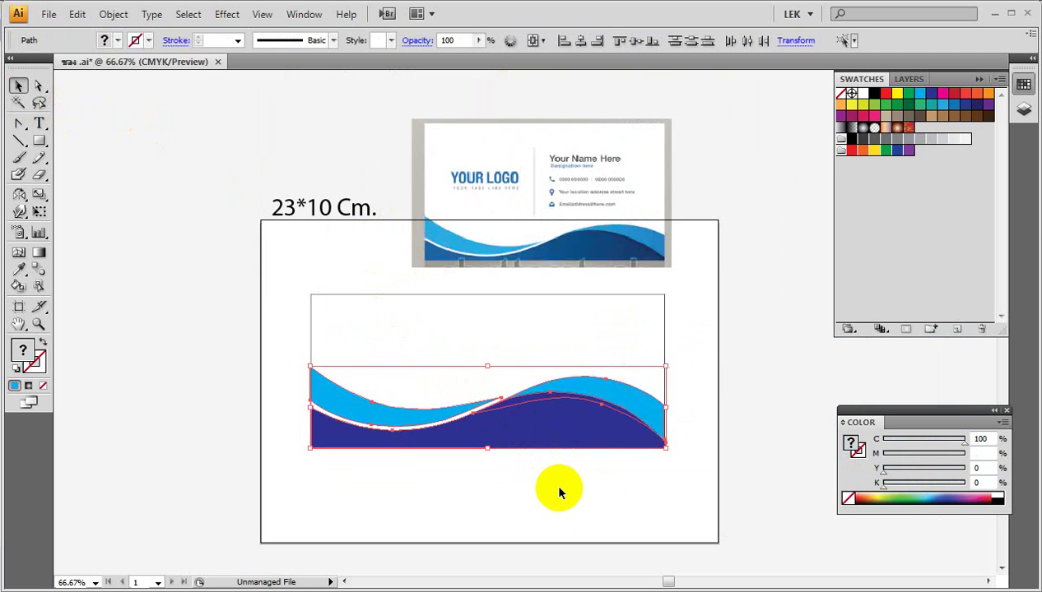
{"action": "left_click", "coordinate": [595, 508]}
{"action": "left_click_drag", "start_coordinate": [541, 439], "coordinate": [542, 437]}
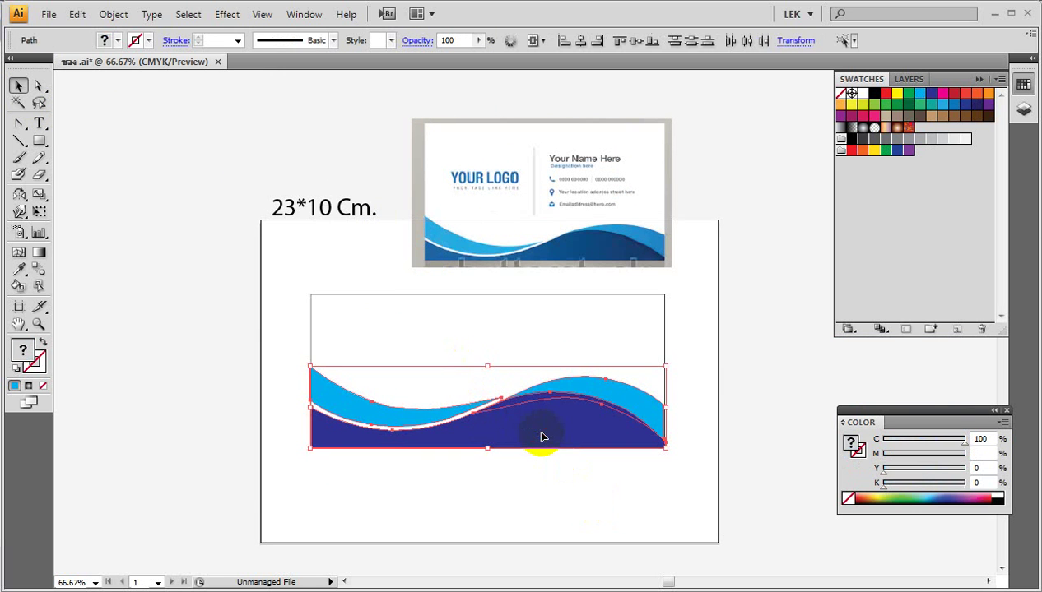
{"action": "key", "text": "ctrl+g"}
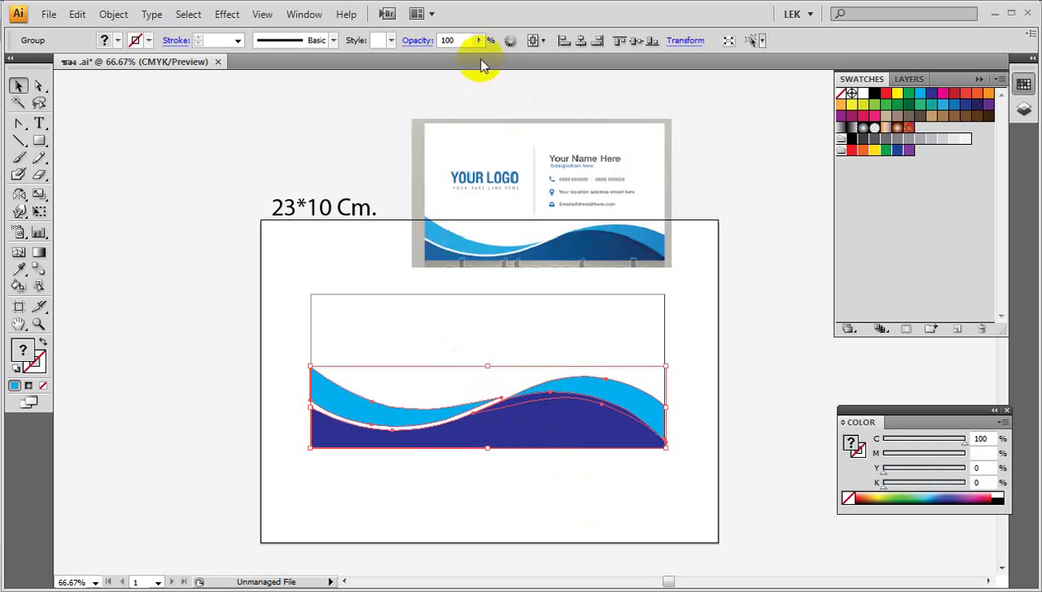
{"action": "left_click", "coordinate": [449, 40]}
{"action": "type", "text": "20"}
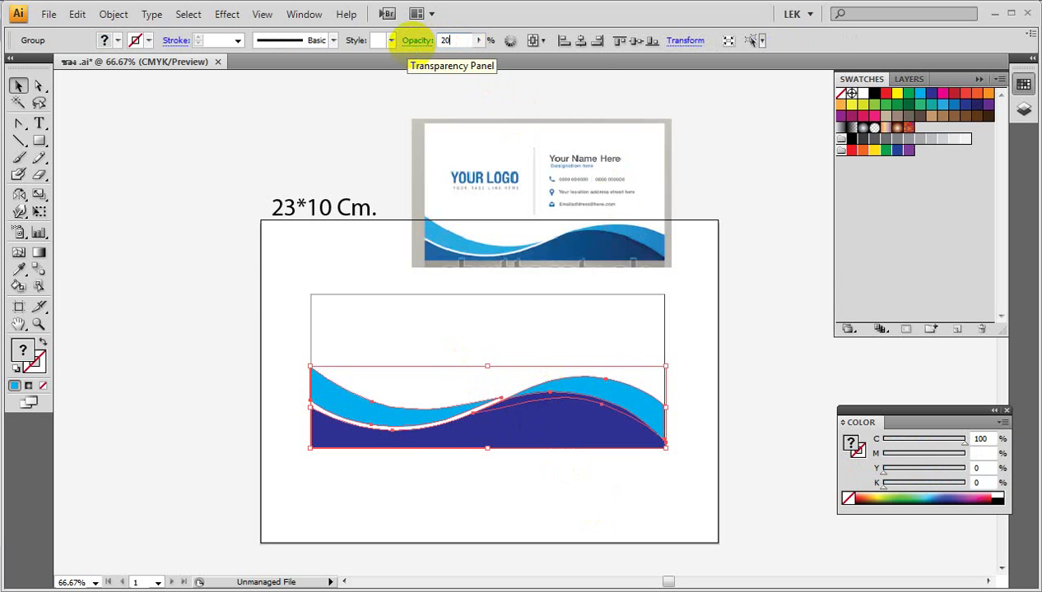
{"action": "key", "text": "Return"}
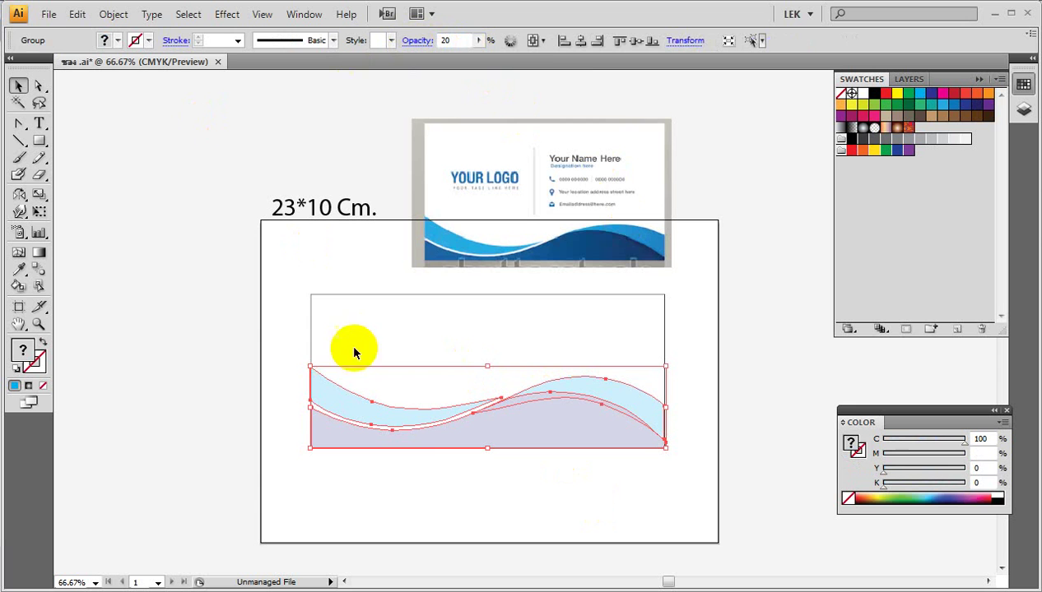
{"action": "left_click", "coordinate": [426, 498]}
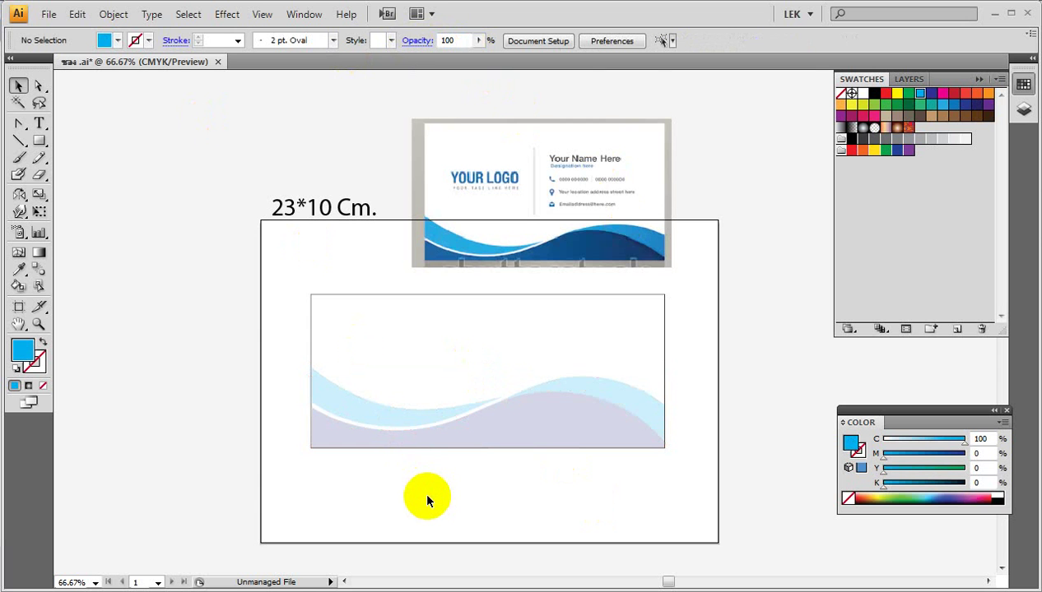
Step: Type 'Thai Treat Water Co.Ltd.' near the envelope's top-left and scale it to about 31.69 pt
{"action": "key", "text": "ctrl+plus"}
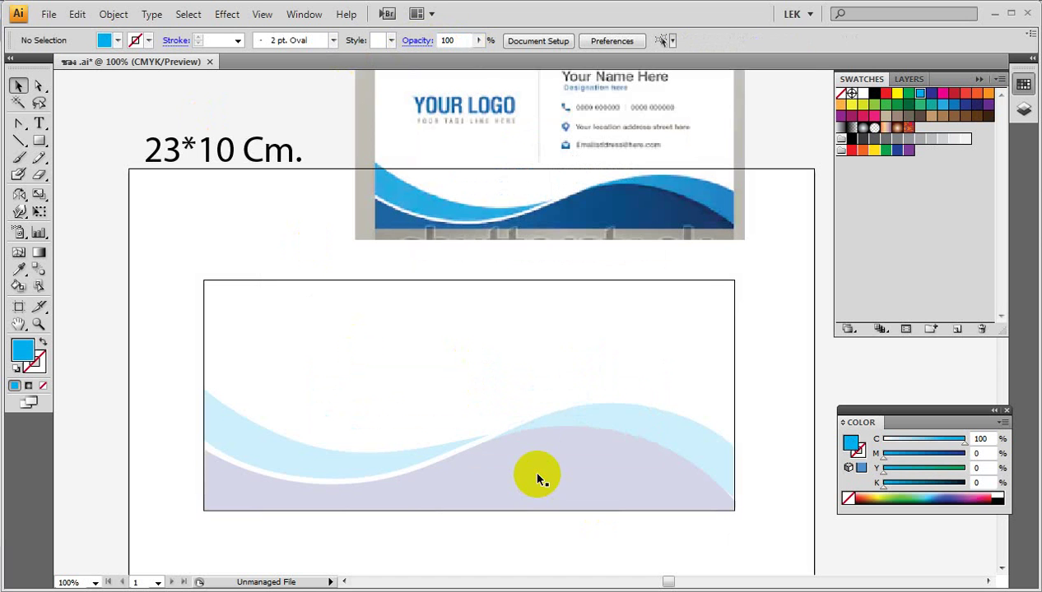
{"action": "left_click_drag", "start_coordinate": [18, 123], "coordinate": [42, 125]}
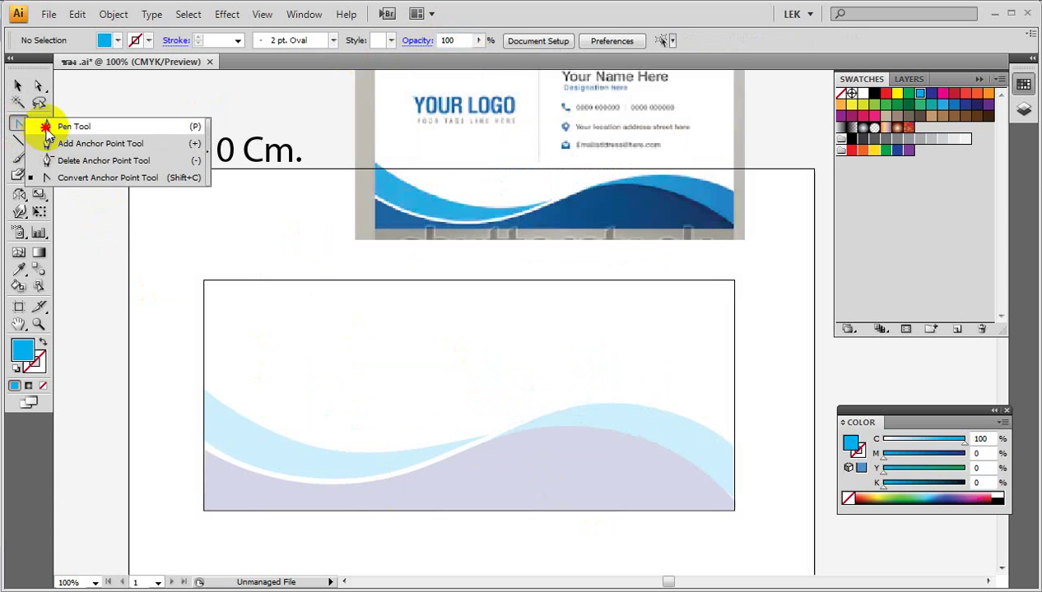
{"action": "left_click", "coordinate": [315, 368]}
{"action": "type", "text": "Thai Treat Water Co.Ltd."}
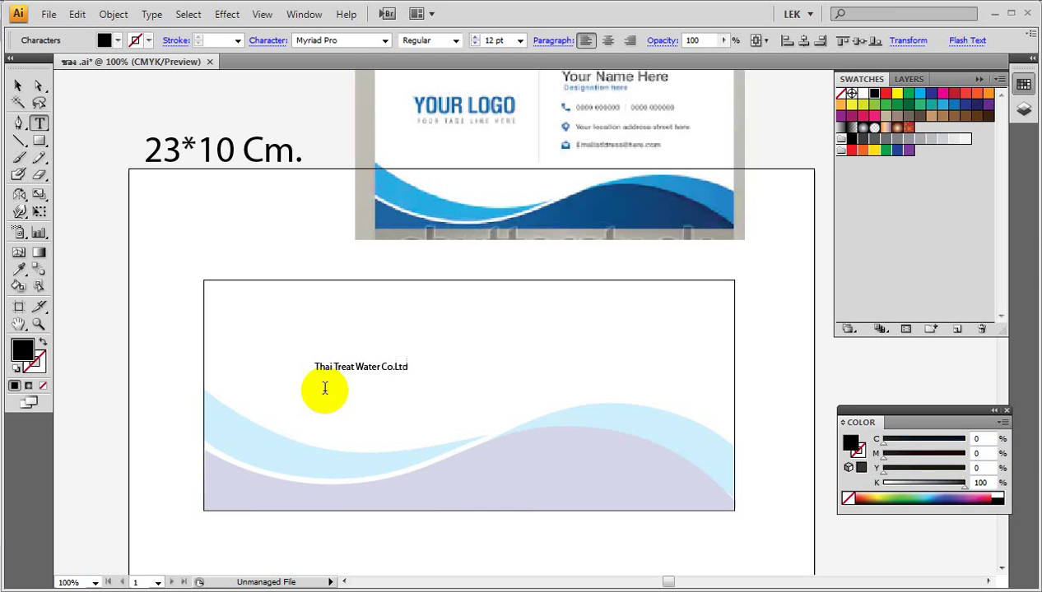
{"action": "left_click", "coordinate": [18, 87]}
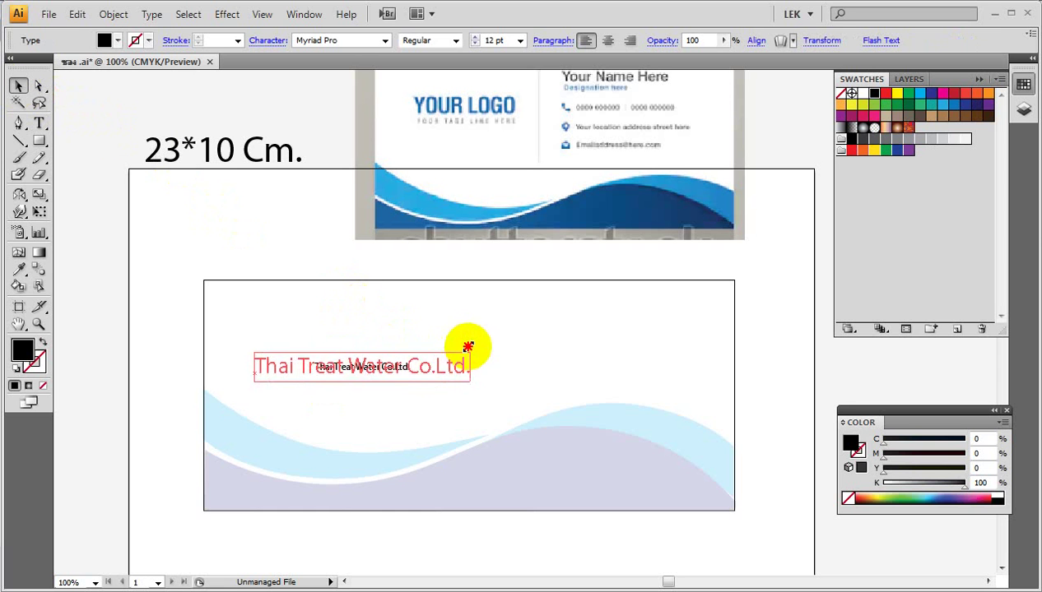
{"action": "mouse_move", "coordinate": [411, 373]}
{"action": "left_mouse_down"}
{"action": "mouse_move", "coordinate": [471, 377]}
{"action": "mouse_move", "coordinate": [392, 316]}
{"action": "mouse_move", "coordinate": [485, 327]}
{"action": "left_mouse_up"}
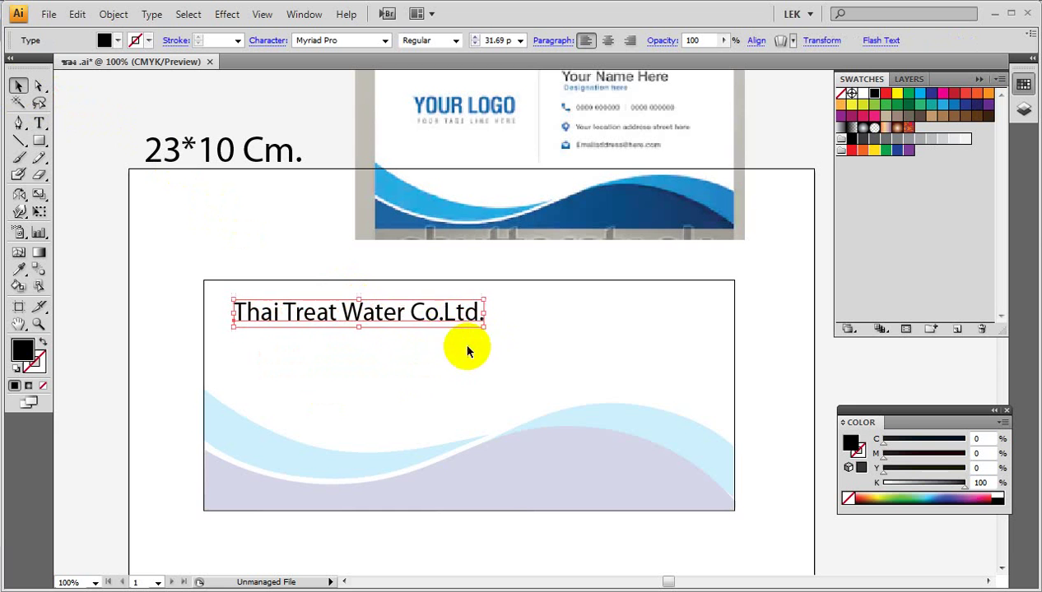
{"action": "mouse_move", "coordinate": [422, 311]}
{"action": "left_mouse_down"}
{"action": "mouse_move", "coordinate": [633, 311]}
{"action": "mouse_move", "coordinate": [467, 306]}
{"action": "left_mouse_up"}
{"action": "mouse_move", "coordinate": [39, 141]}
{"action": "left_mouse_down"}
{"action": "mouse_move", "coordinate": [72, 185]}
{"action": "mouse_move", "coordinate": [67, 211]}
{"action": "left_mouse_up"}
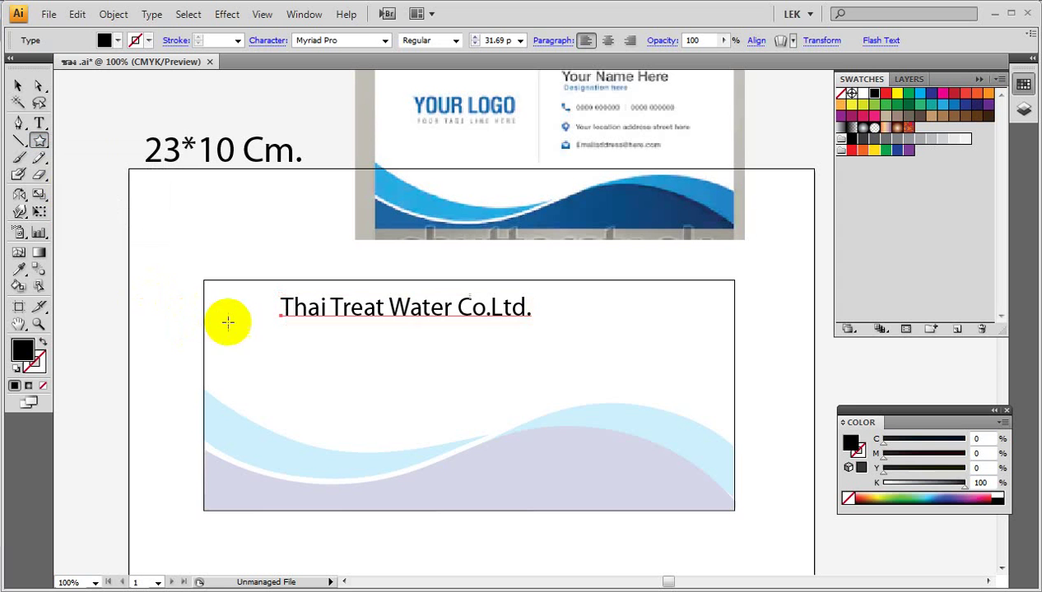
Step: Replace the misplaced black star with a new star drawn above the waves
{"action": "left_click_drag", "start_coordinate": [242, 324], "coordinate": [245, 298]}
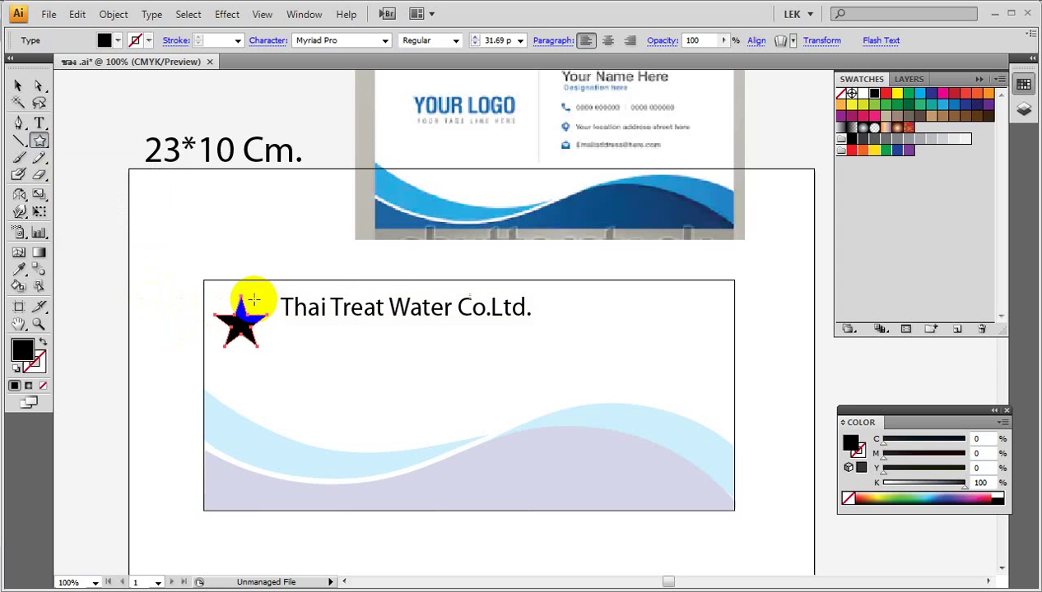
{"action": "key", "text": "ctrl+z"}
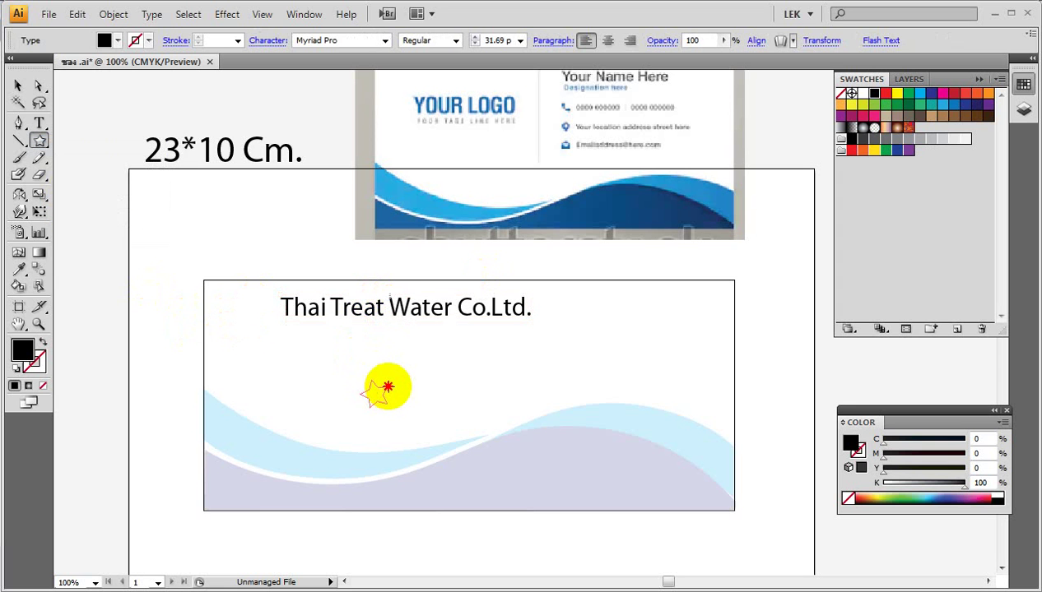
{"action": "left_click_drag", "start_coordinate": [387, 387], "coordinate": [407, 346]}
{"action": "left_click", "coordinate": [18, 86]}
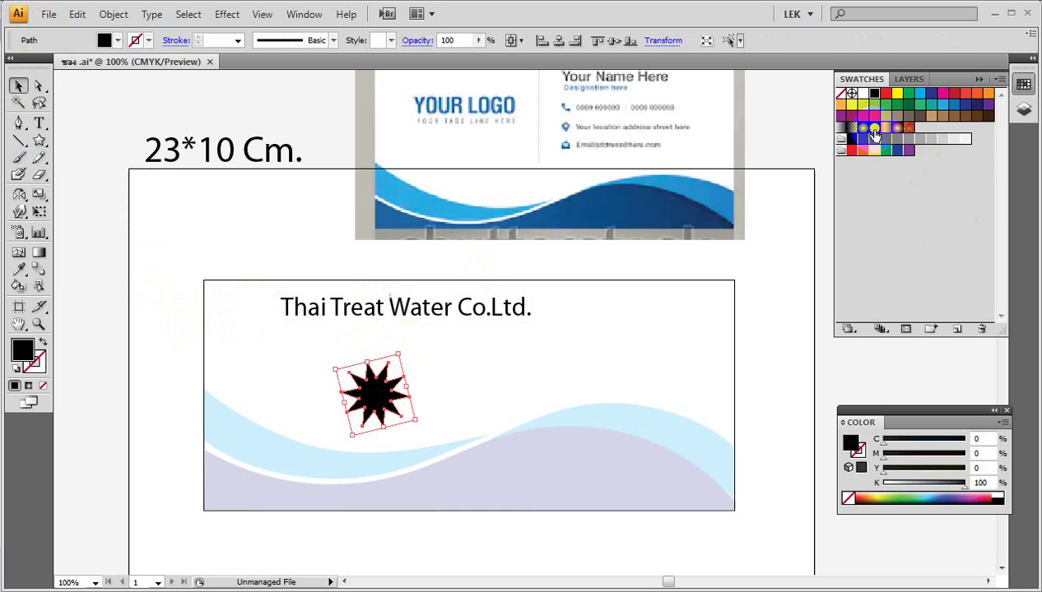
Step: Fill the star with a radial gradient whose outer colour is cyan
{"action": "left_click", "coordinate": [865, 130]}
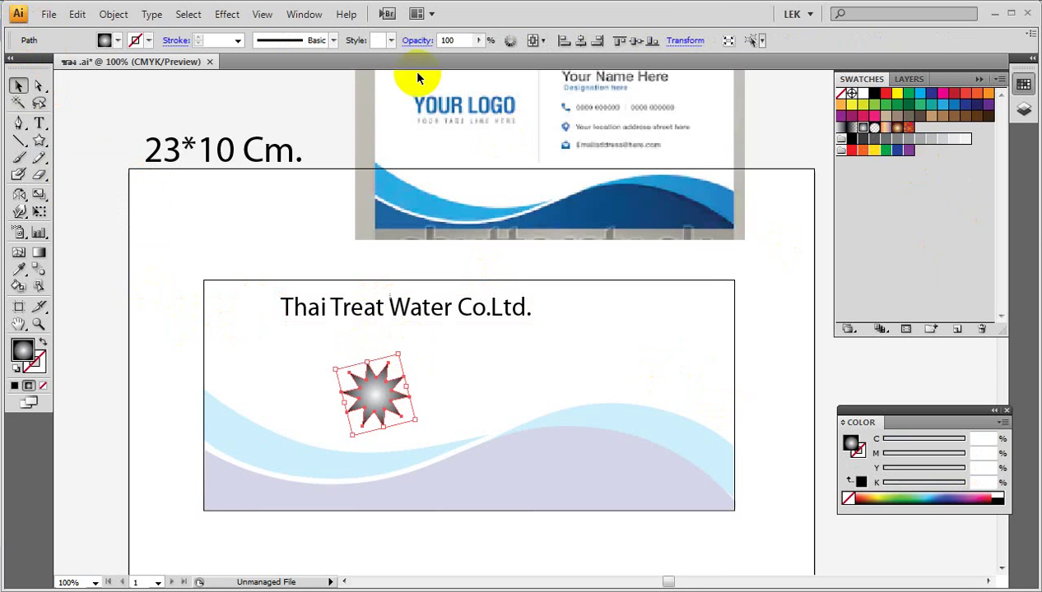
{"action": "left_click", "coordinate": [303, 14]}
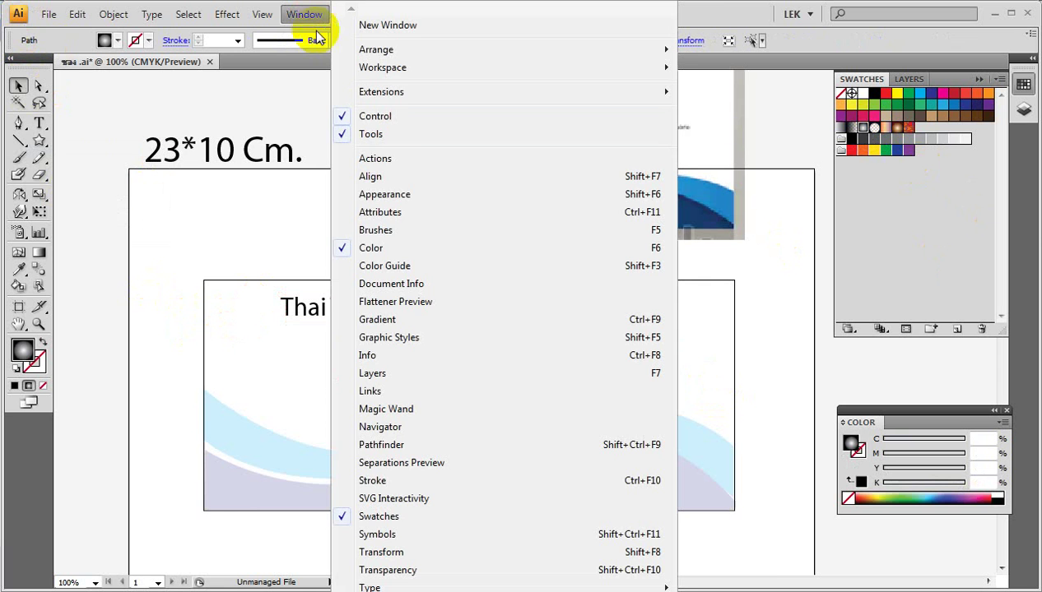
{"action": "left_click", "coordinate": [393, 320]}
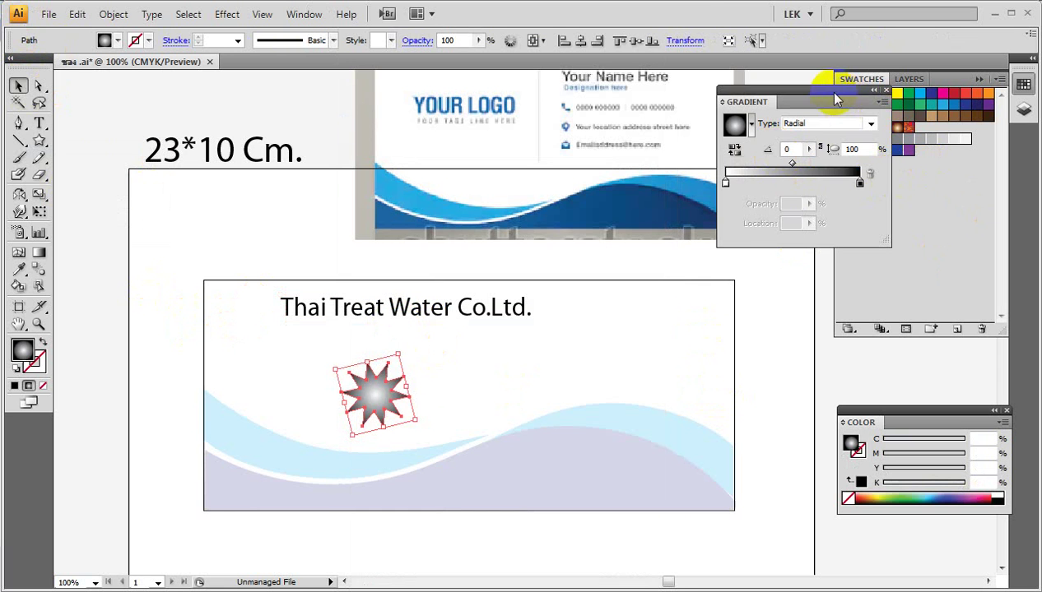
{"action": "left_click_drag", "start_coordinate": [790, 101], "coordinate": [699, 59]}
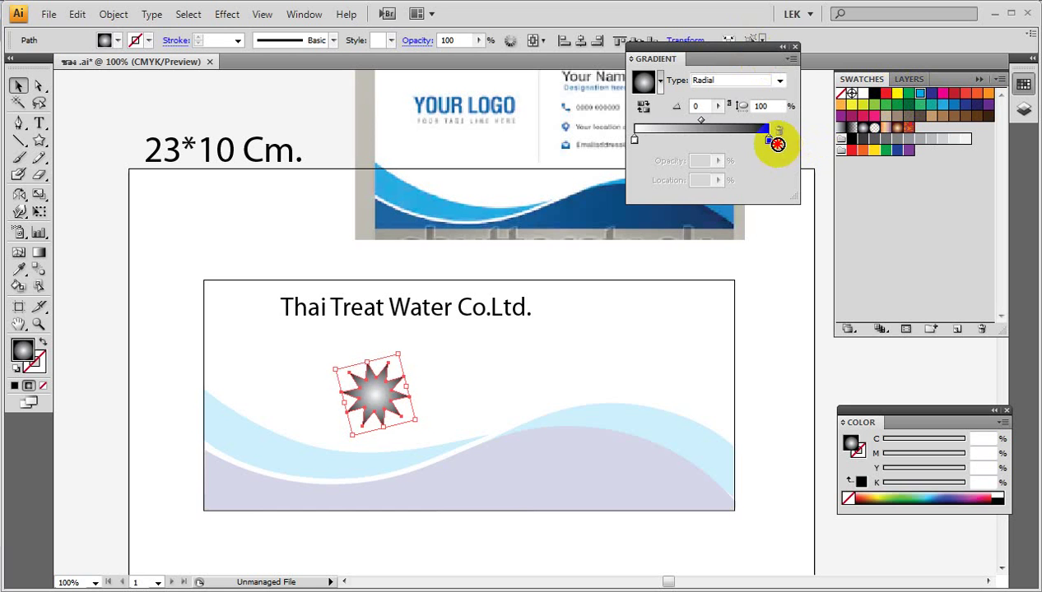
{"action": "left_click_drag", "start_coordinate": [884, 111], "coordinate": [769, 140]}
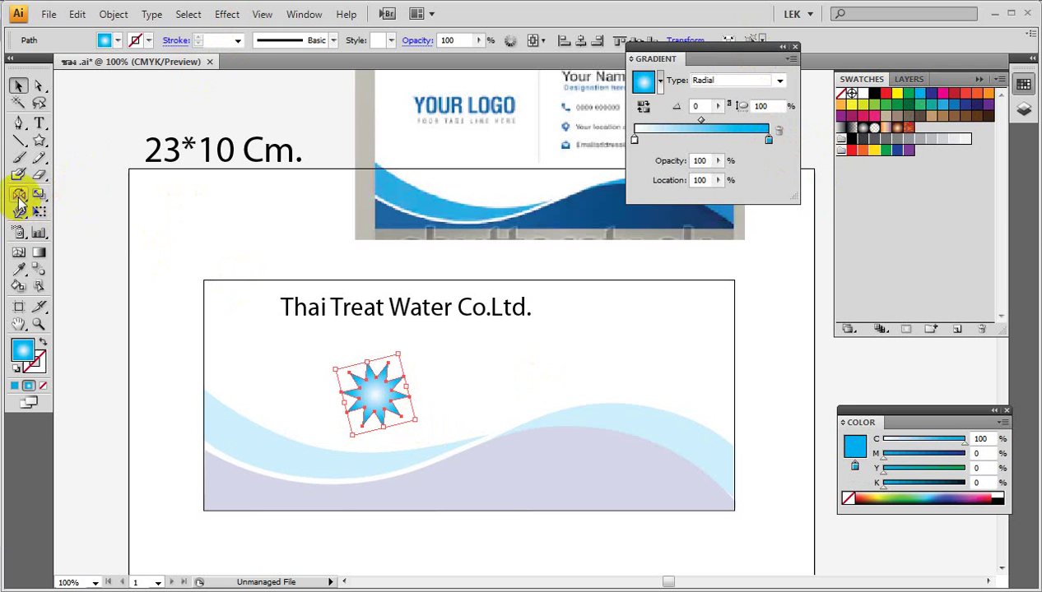
Step: Pick the Twirl tool from the Warp flyout and twist the star's points
{"action": "left_click", "coordinate": [21, 212]}
{"action": "left_click_drag", "start_coordinate": [24, 215], "coordinate": [59, 270]}
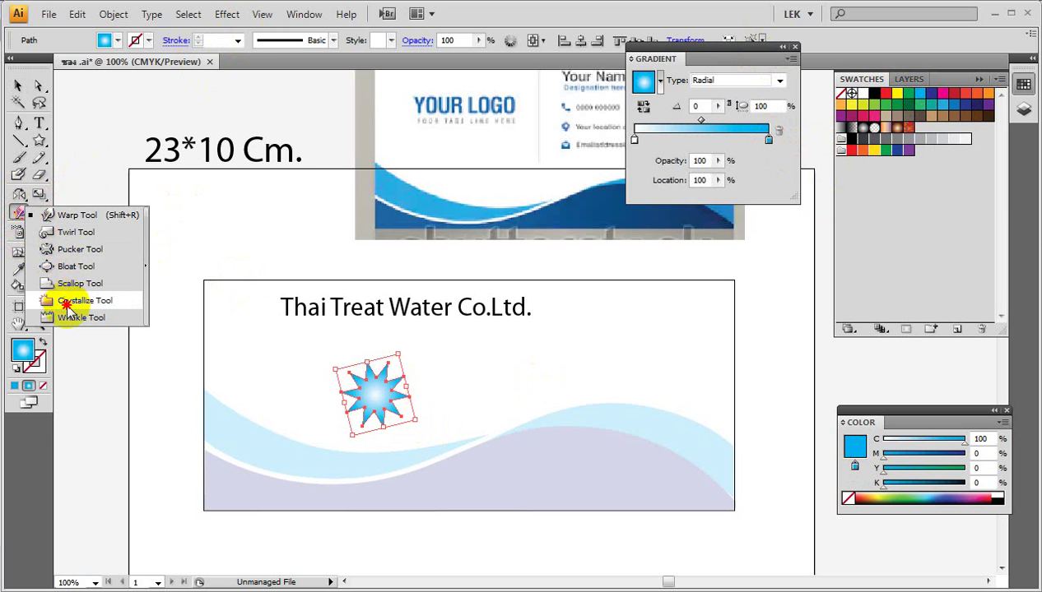
{"action": "left_click_drag", "start_coordinate": [59, 270], "coordinate": [70, 232]}
{"action": "left_click_drag", "start_coordinate": [350, 388], "coordinate": [362, 391]}
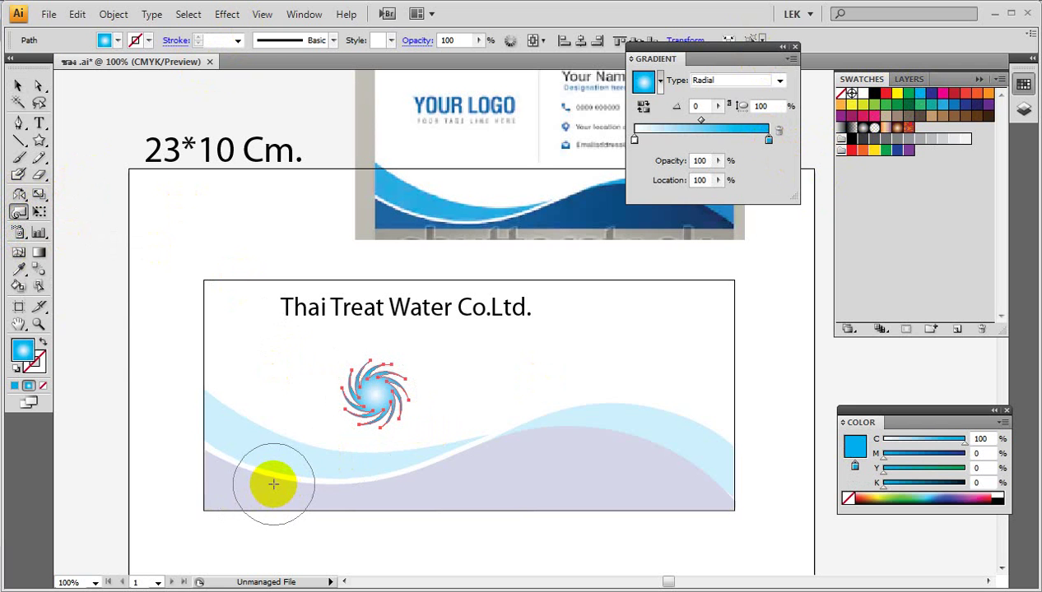
{"action": "left_click_drag", "start_coordinate": [19, 212], "coordinate": [85, 255]}
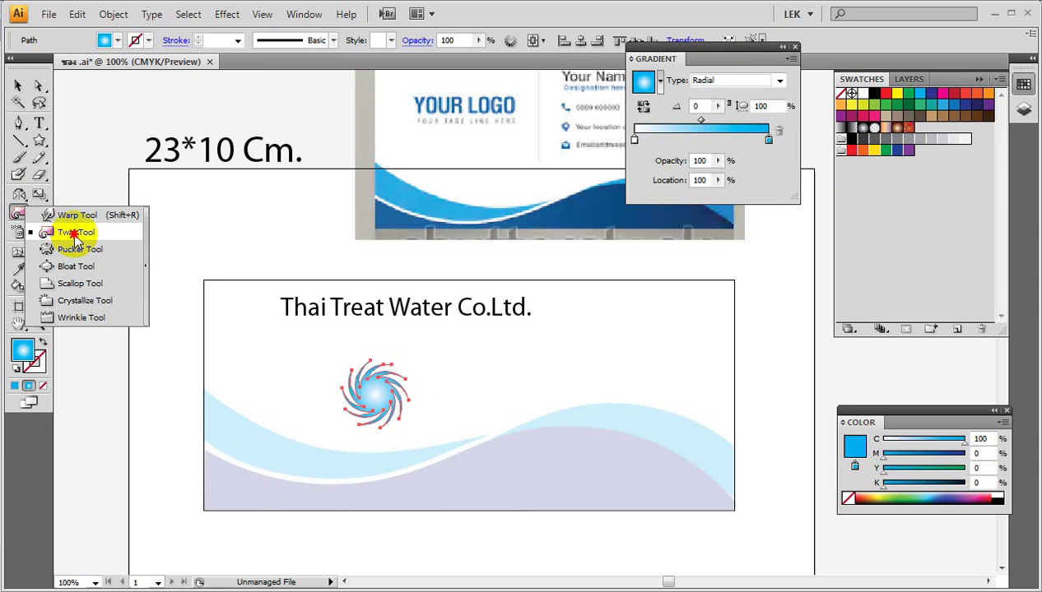
{"action": "left_click_drag", "start_coordinate": [73, 235], "coordinate": [73, 234]}
{"action": "left_click_drag", "start_coordinate": [337, 367], "coordinate": [337, 367]}
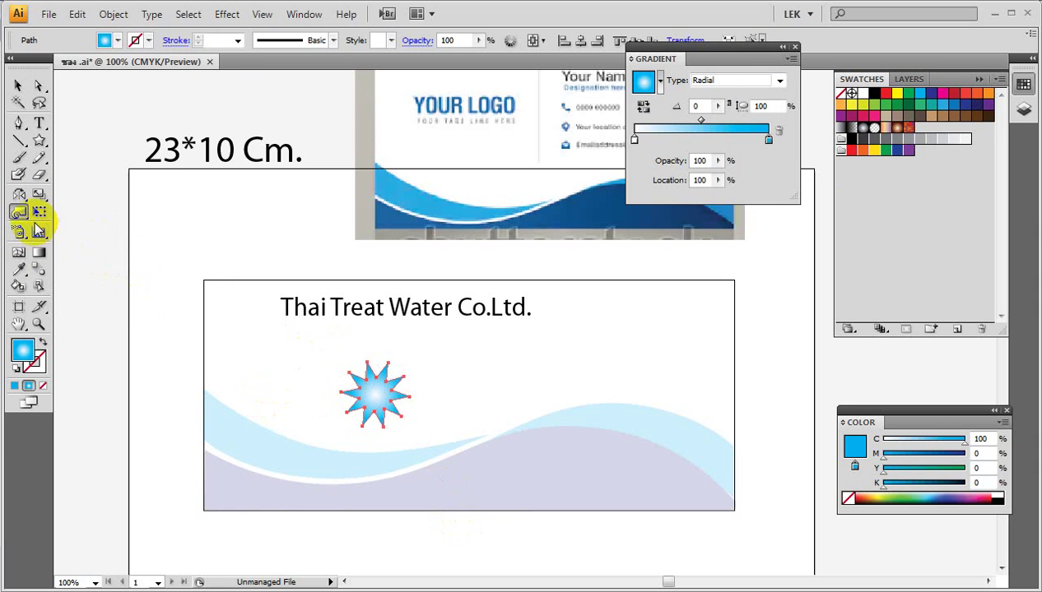
Step: Apply the Twirl options to swirl the star, and move it left of the company name
{"action": "double_click", "coordinate": [19, 216]}
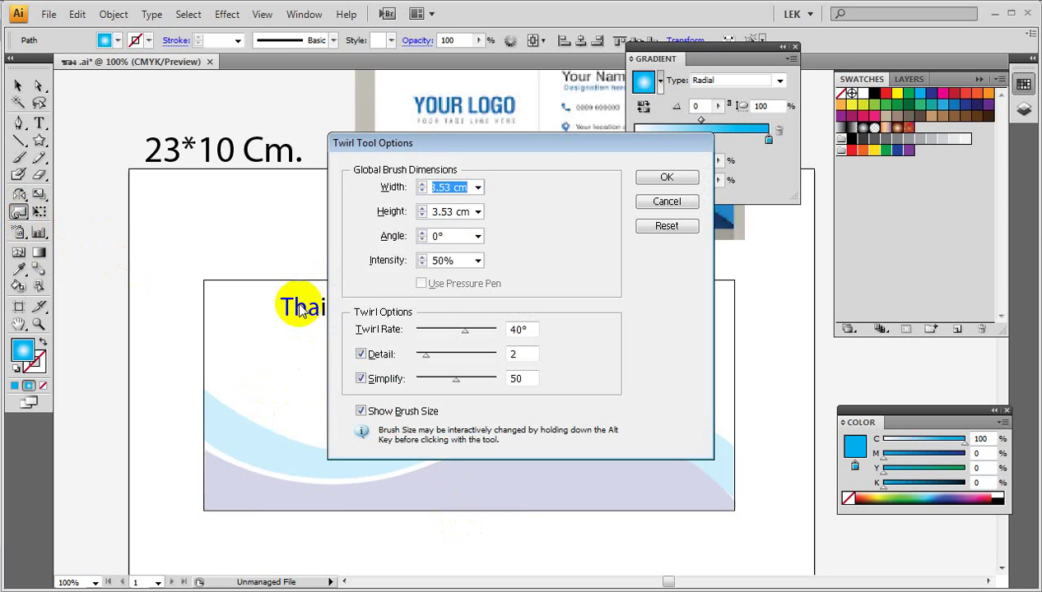
{"action": "key", "text": "Return"}
{"action": "left_click_drag", "start_coordinate": [375, 393], "coordinate": [375, 396]}
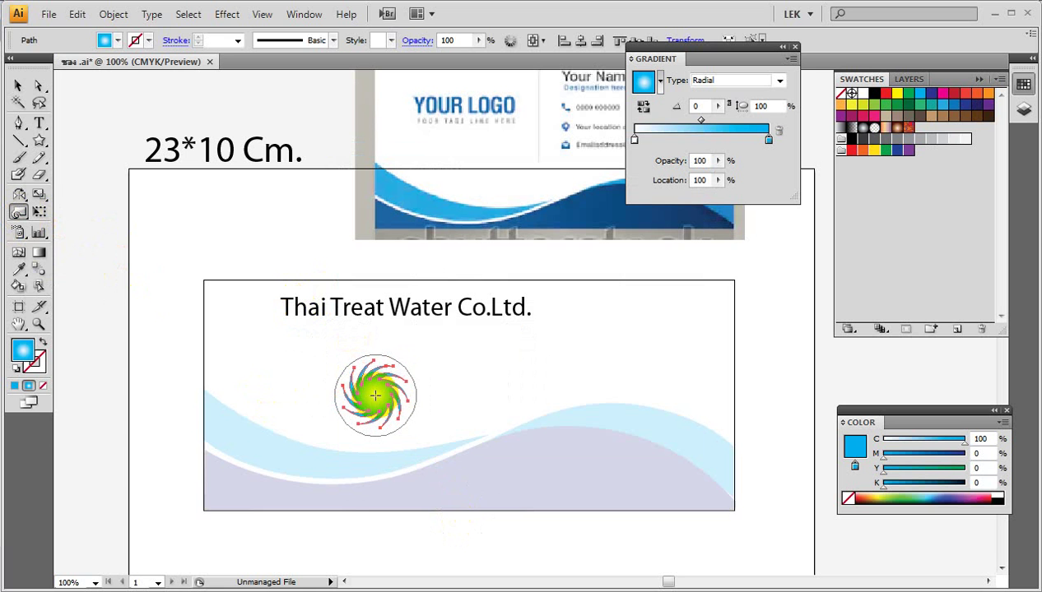
{"action": "left_click", "coordinate": [18, 86]}
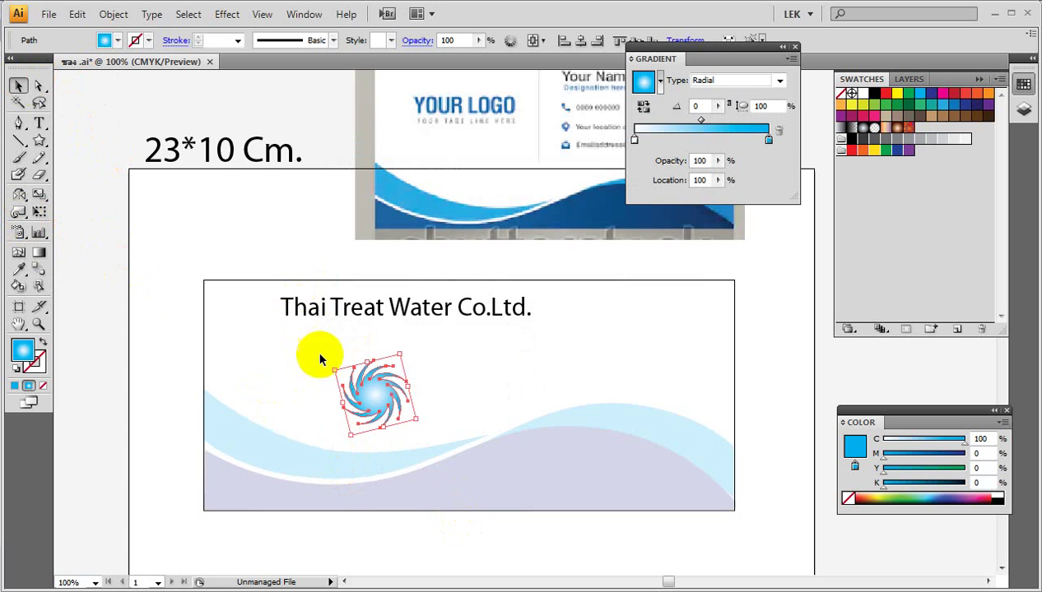
{"action": "mouse_move", "coordinate": [366, 395]}
{"action": "left_mouse_down"}
{"action": "mouse_move", "coordinate": [261, 333]}
{"action": "mouse_move", "coordinate": [247, 312]}
{"action": "left_mouse_up"}
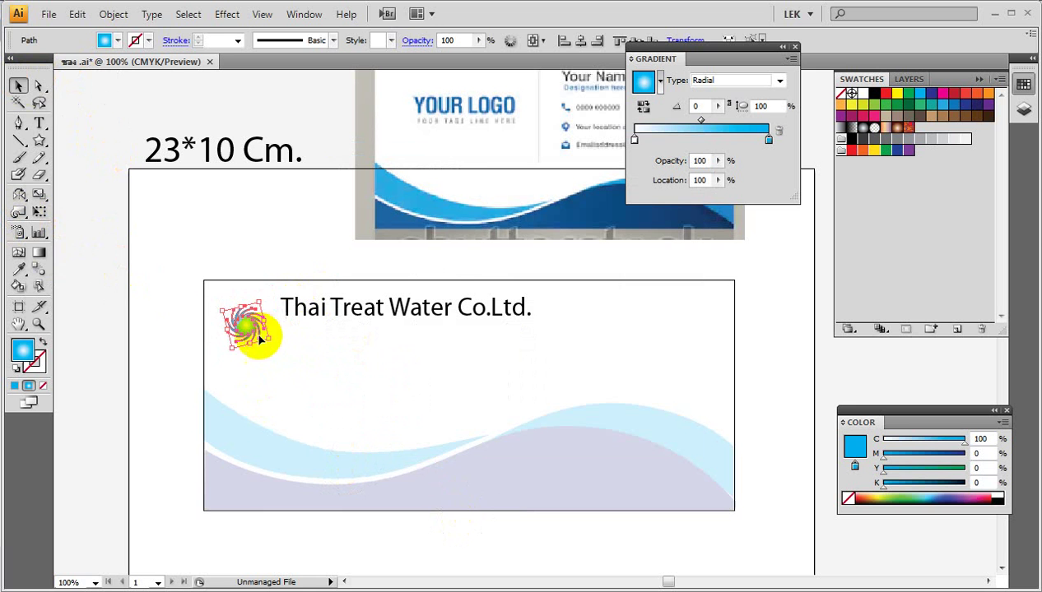
Step: Duplicate the company name just below it and shrink the copy to 12.4 pt
{"action": "left_click", "coordinate": [323, 332]}
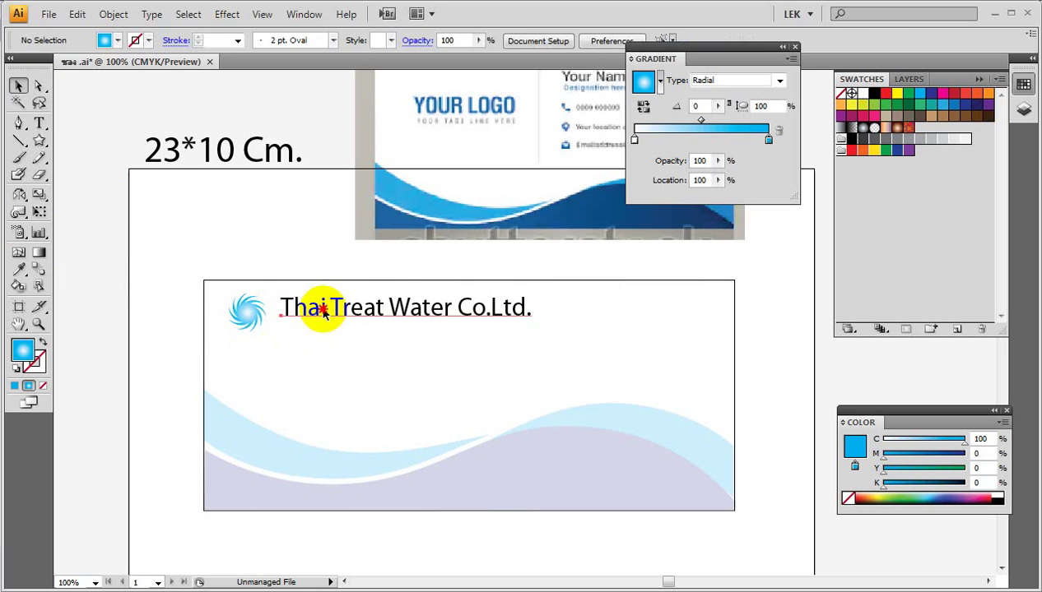
{"action": "left_click", "coordinate": [324, 310]}
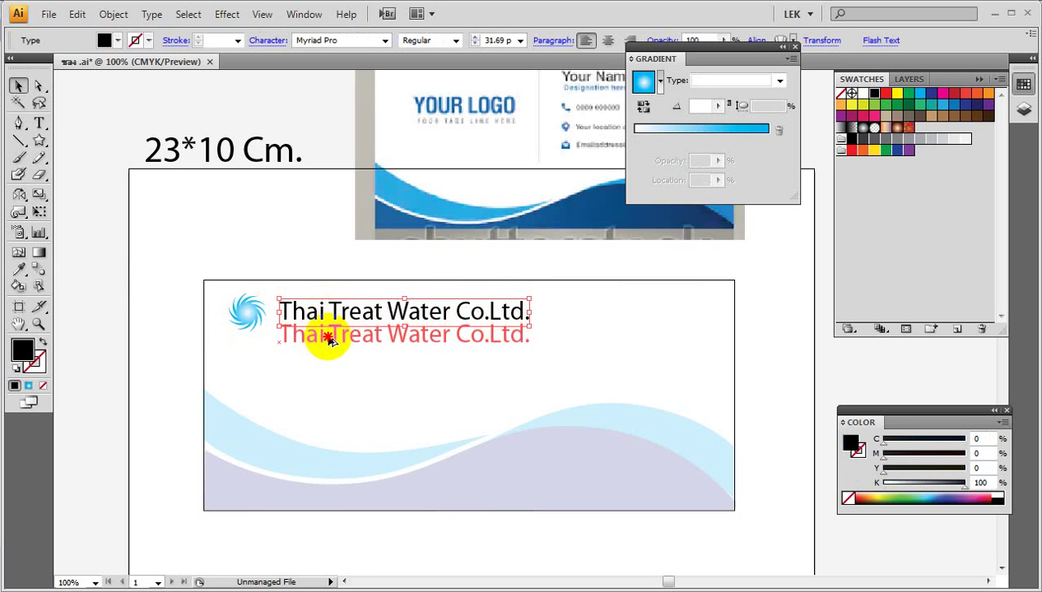
{"action": "left_click_drag", "start_coordinate": [328, 315], "coordinate": [326, 339], "text": "alt"}
{"action": "left_click_drag", "start_coordinate": [522, 332], "coordinate": [411, 336]}
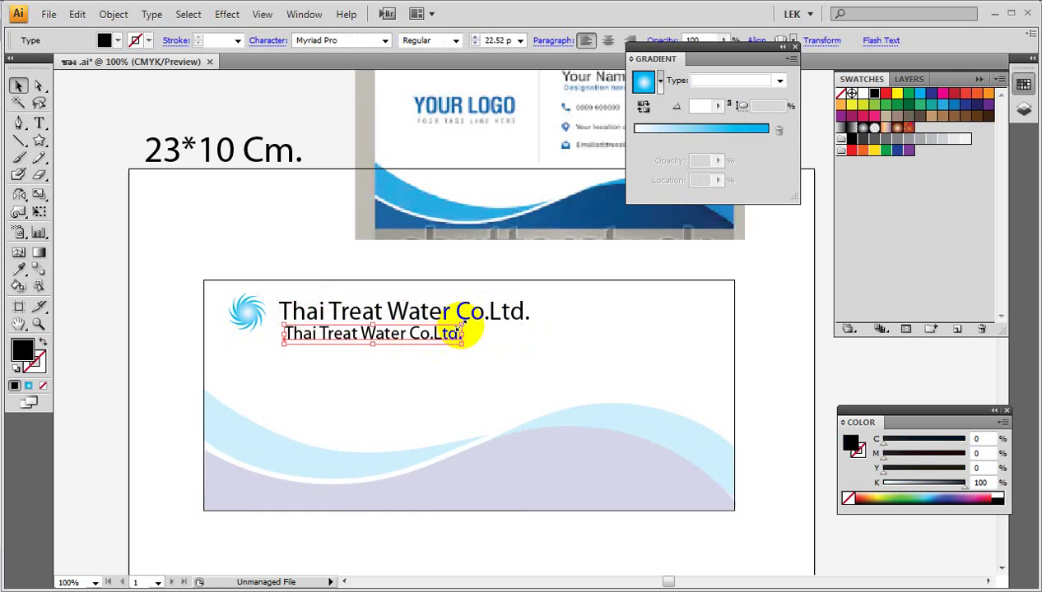
{"action": "left_click_drag", "start_coordinate": [411, 336], "coordinate": [362, 343]}
Step: Replace the copy's text with the address and nudge it under the company name
{"action": "double_click", "coordinate": [362, 342]}
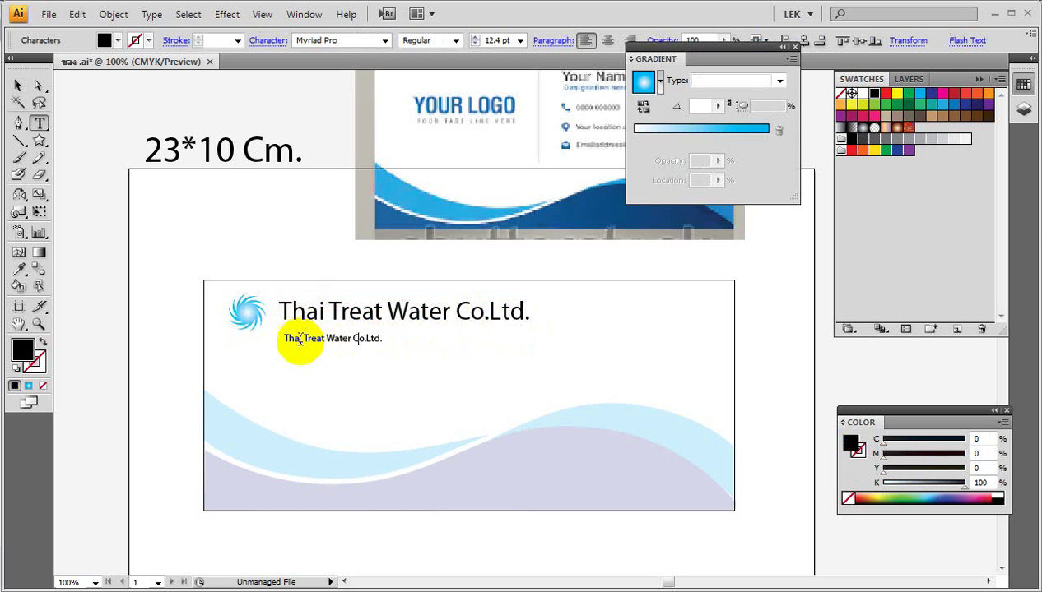
{"action": "left_click_drag", "start_coordinate": [284, 338], "coordinate": [453, 341]}
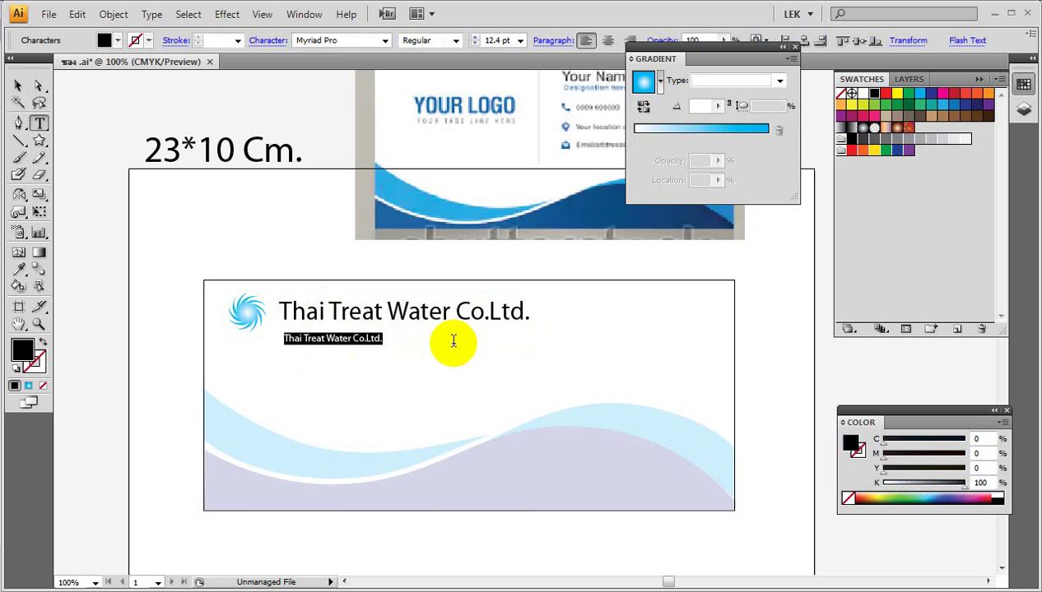
{"action": "type", "text": "53 m3 t.bbbb Annnnn 310000000"}
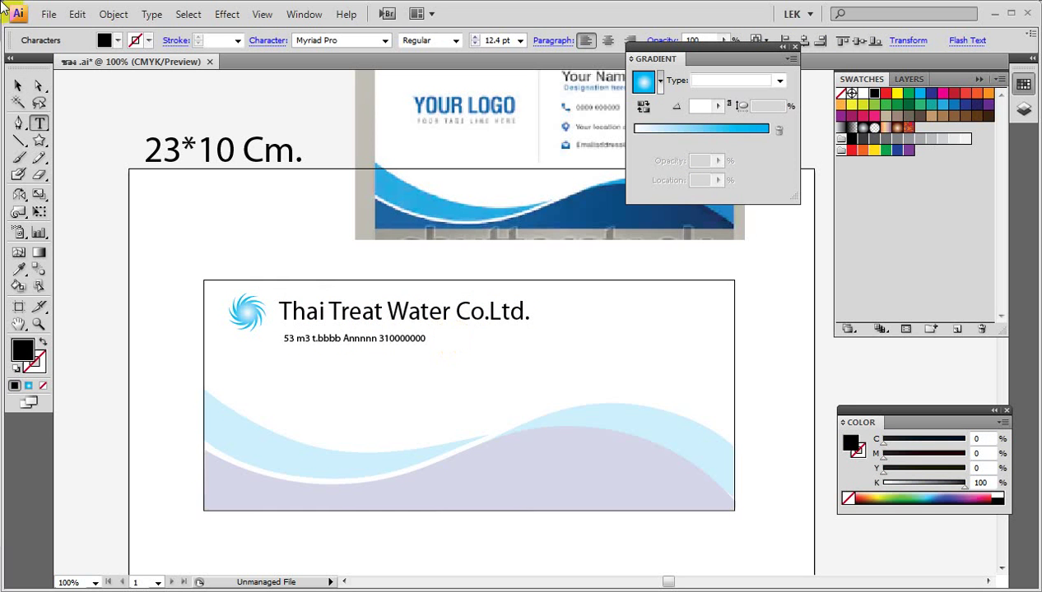
{"action": "left_click", "coordinate": [18, 85]}
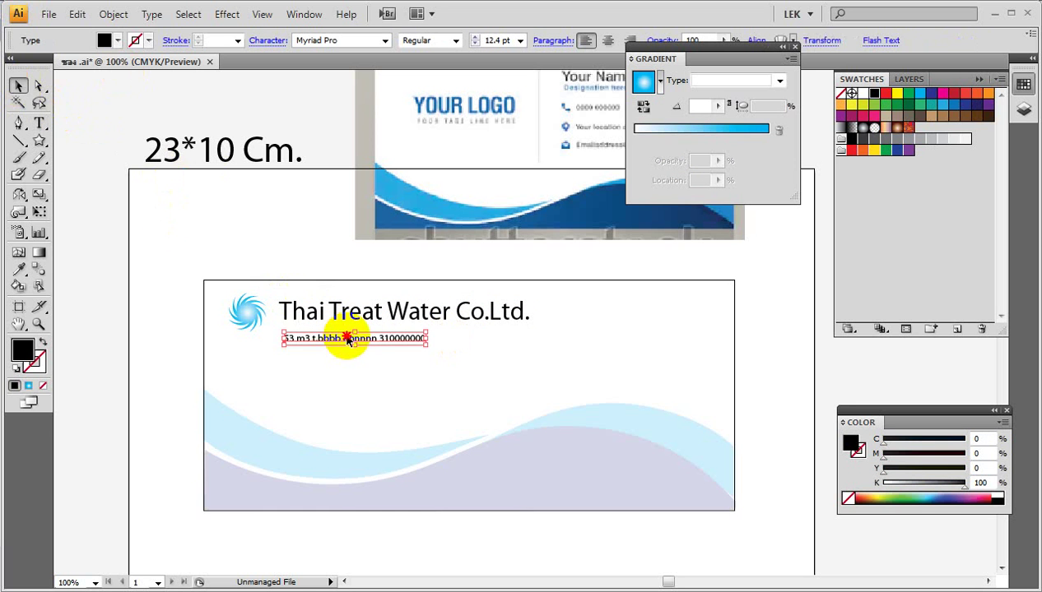
{"action": "left_click_drag", "start_coordinate": [344, 339], "coordinate": [343, 334]}
Step: Draw a no-fill, dark blue outlined rounded square around the swirl logo
{"action": "left_click", "coordinate": [245, 325]}
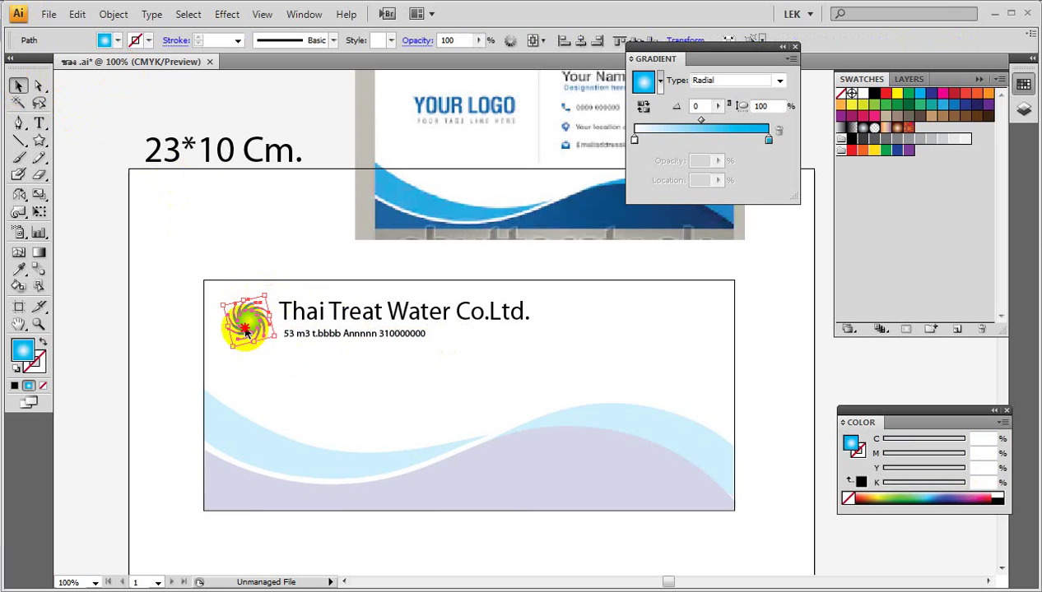
{"action": "left_click", "coordinate": [328, 249]}
{"action": "left_click_drag", "start_coordinate": [541, 437], "coordinate": [494, 451]}
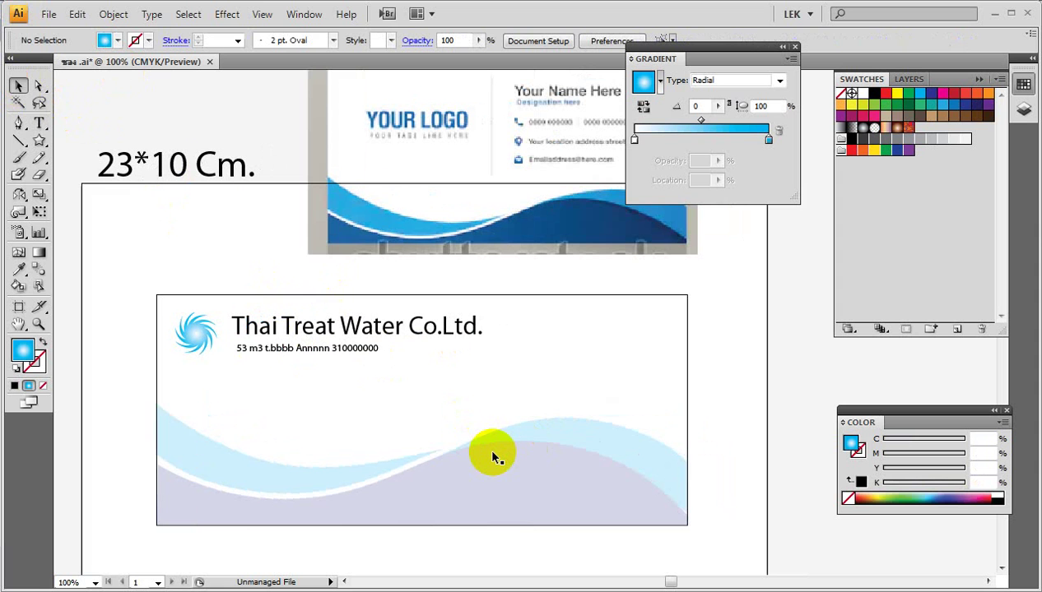
{"action": "left_click_drag", "start_coordinate": [38, 141], "coordinate": [54, 165]}
{"action": "left_click", "coordinate": [53, 164]}
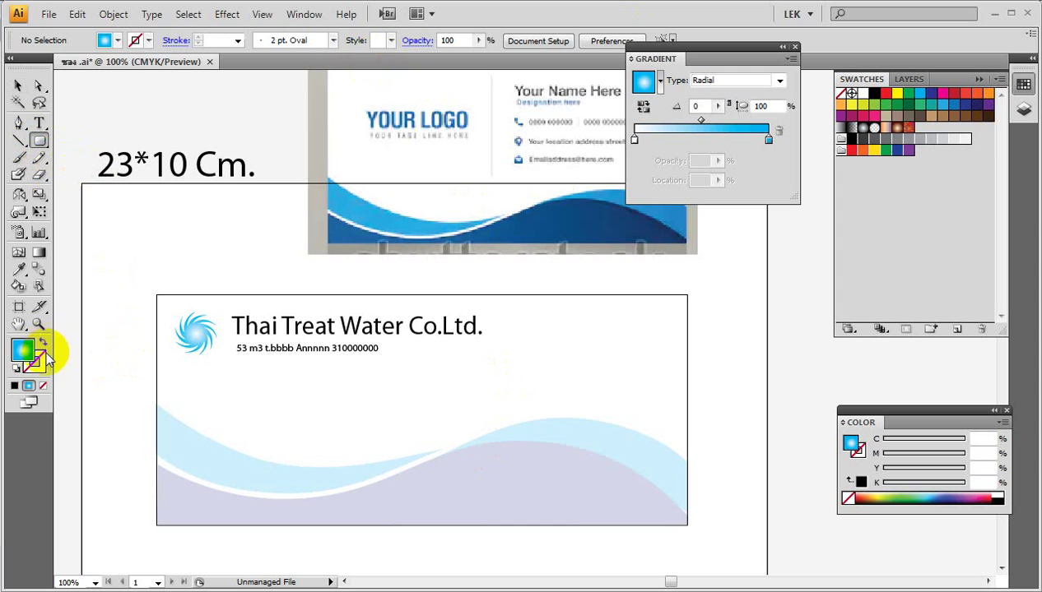
{"action": "left_click", "coordinate": [44, 385]}
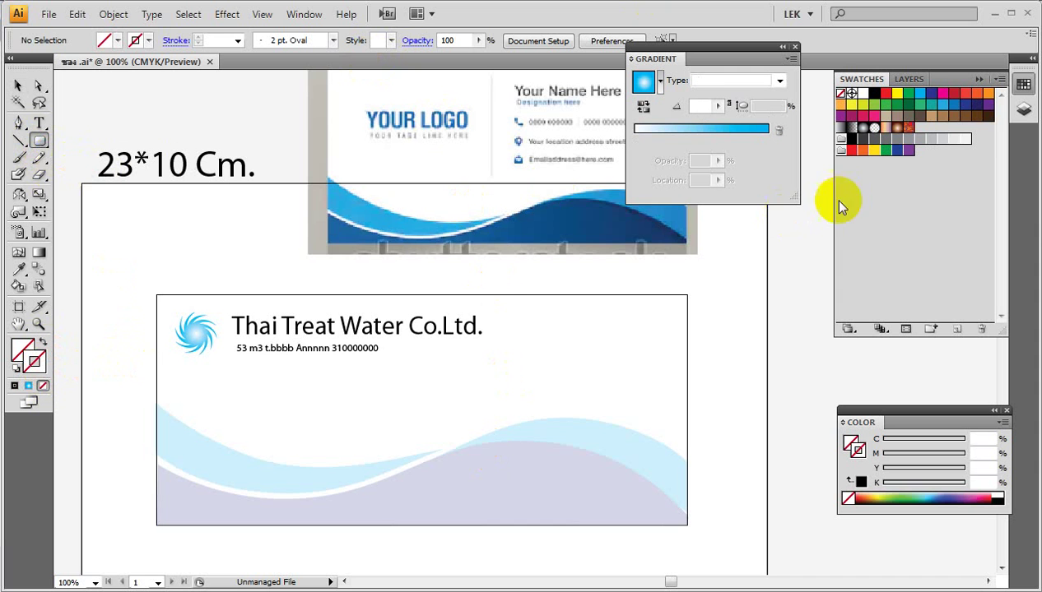
{"action": "left_click", "coordinate": [931, 93]}
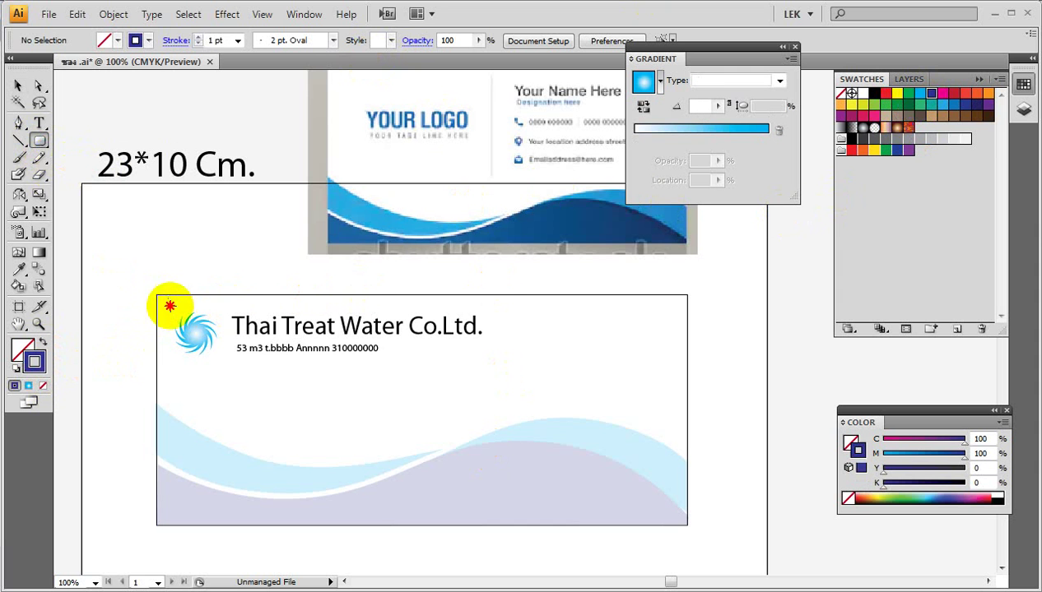
{"action": "left_click_drag", "start_coordinate": [168, 305], "coordinate": [228, 363]}
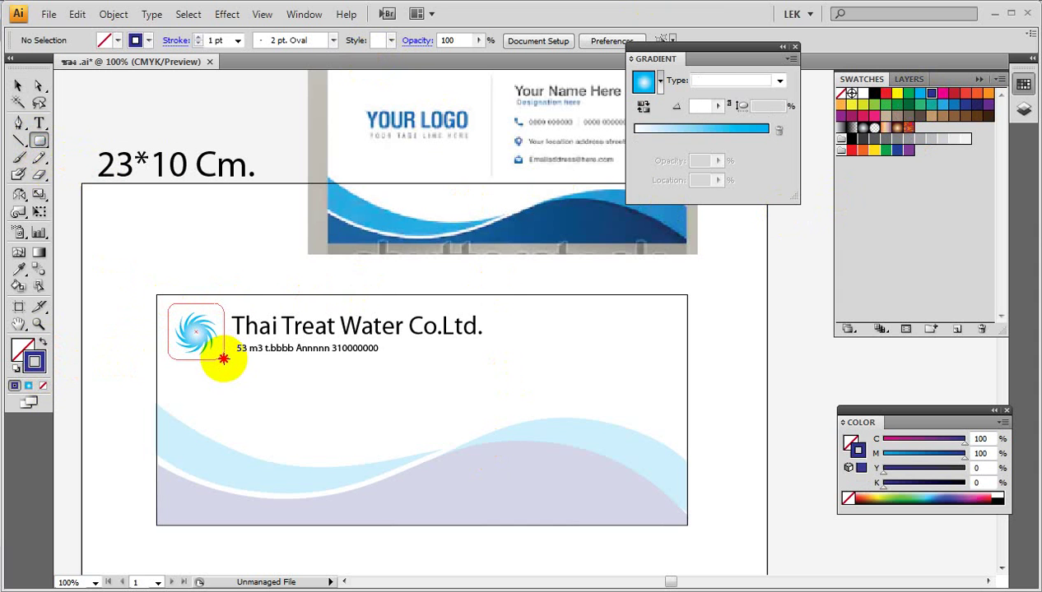
Step: Select the swirl logo with its rounded frame and centre it horizontally on the envelope
{"action": "left_click", "coordinate": [18, 85]}
{"action": "left_click", "coordinate": [198, 337]}
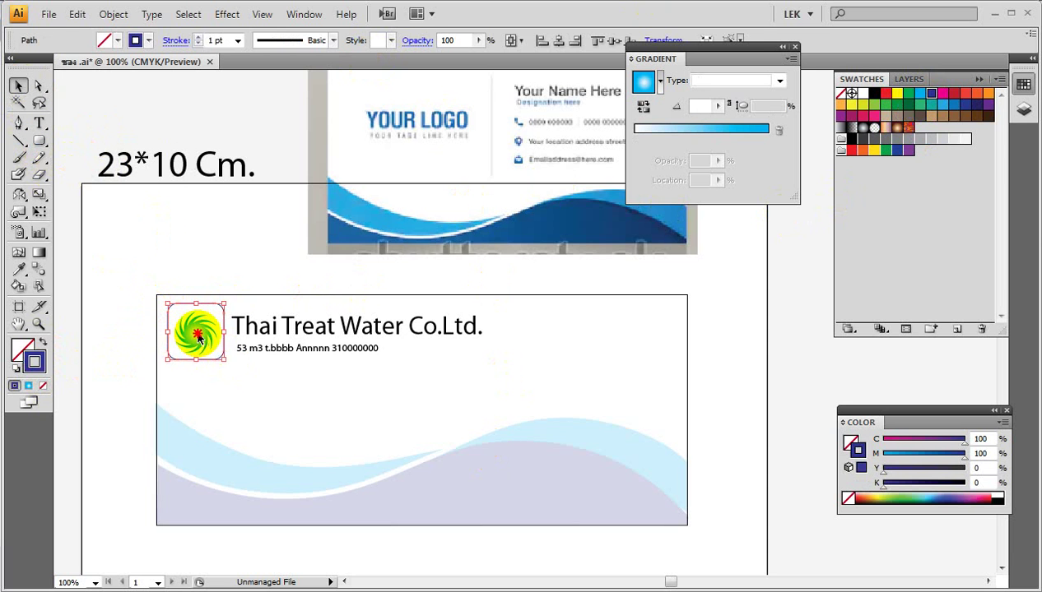
{"action": "left_click", "coordinate": [342, 271]}
{"action": "left_click", "coordinate": [210, 353]}
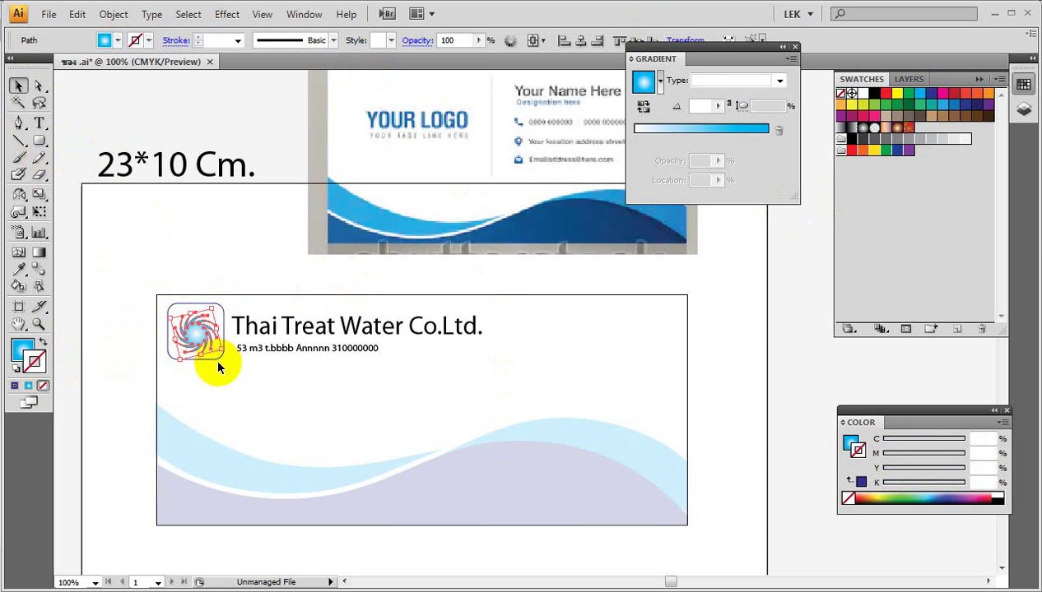
{"action": "left_click", "coordinate": [582, 39]}
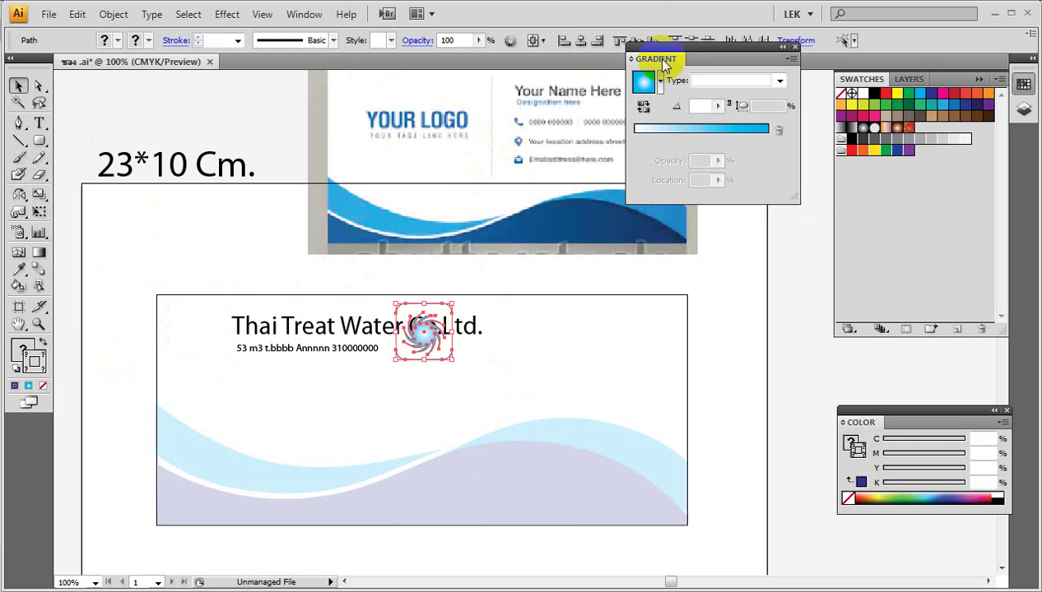
Step: Set alignment relative to the selection and move the logo into the envelope's middle
{"action": "left_click_drag", "start_coordinate": [679, 56], "coordinate": [723, 139]}
{"action": "left_click", "coordinate": [534, 40]}
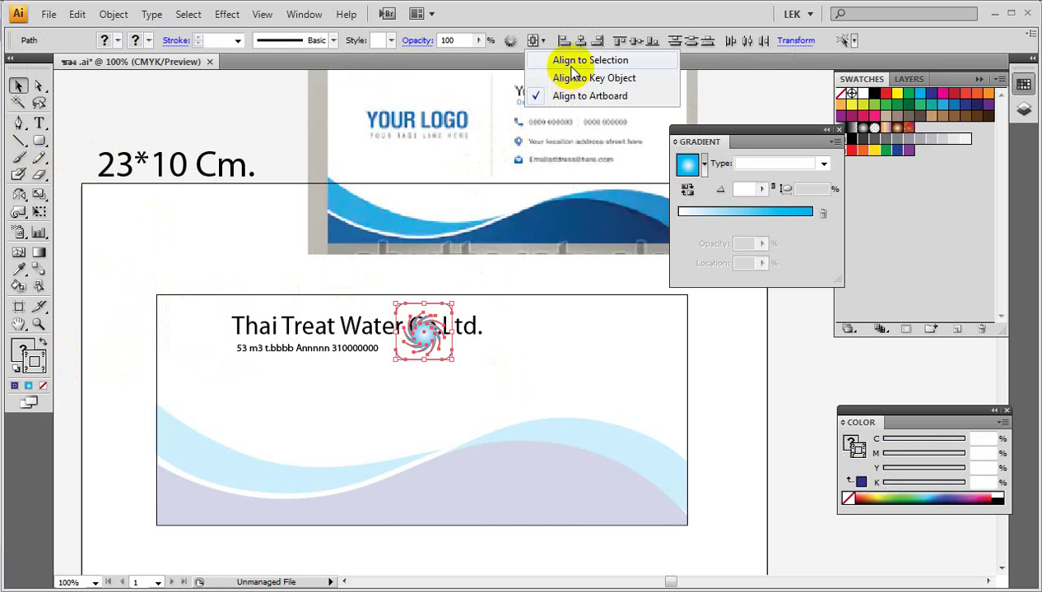
{"action": "left_click", "coordinate": [576, 60]}
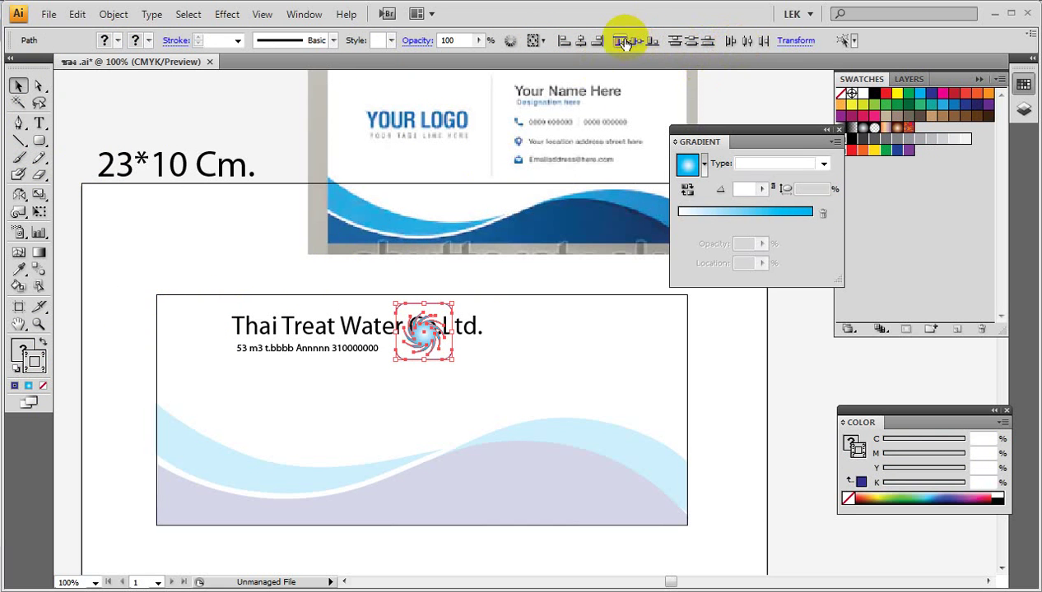
{"action": "left_click_drag", "start_coordinate": [432, 319], "coordinate": [397, 389]}
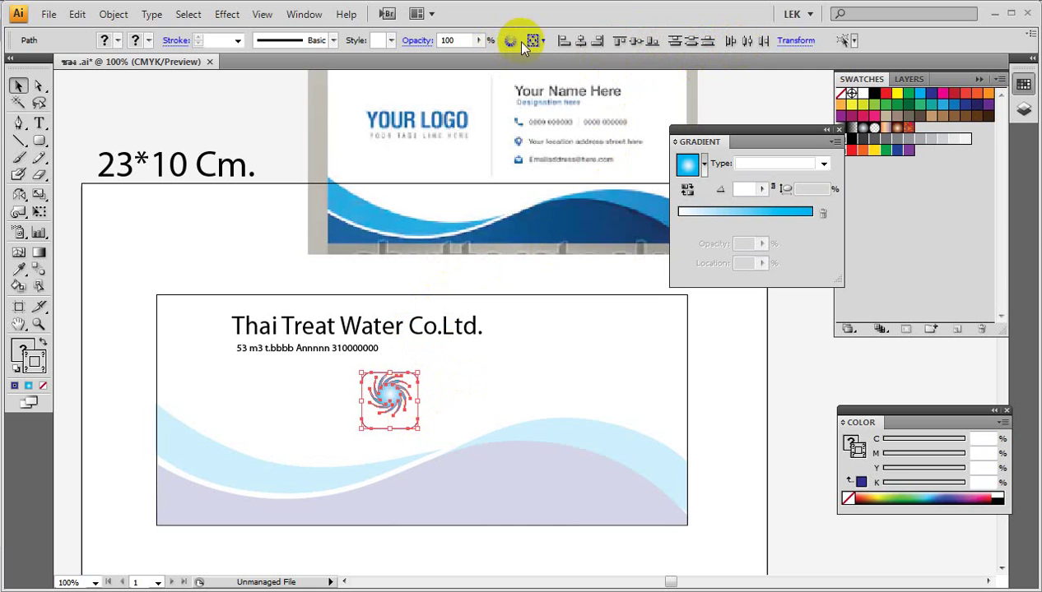
{"action": "left_click", "coordinate": [544, 39]}
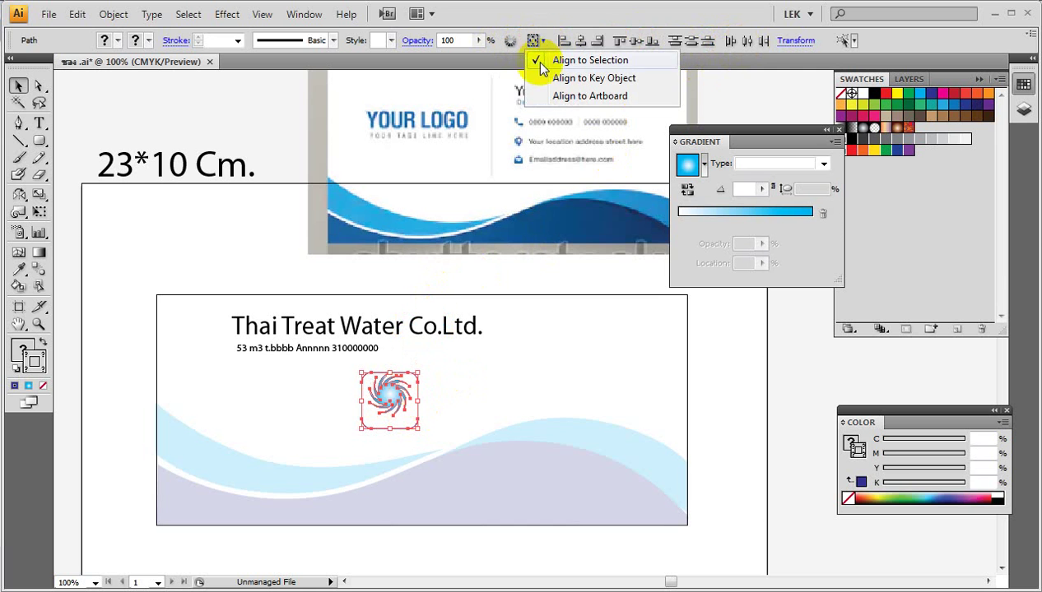
{"action": "left_click", "coordinate": [580, 79]}
{"action": "left_click", "coordinate": [472, 395]}
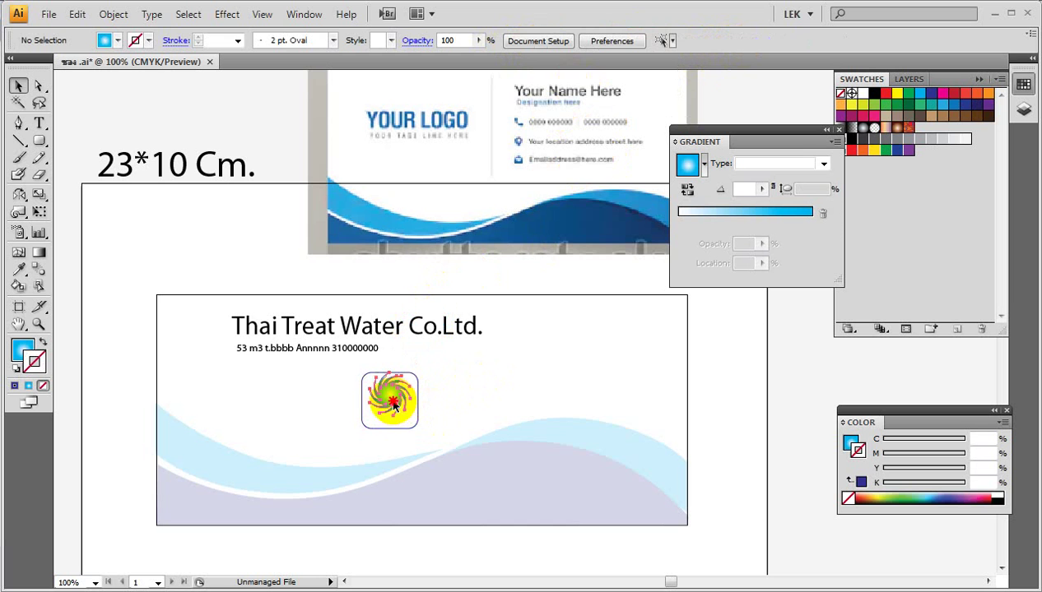
Step: Centre the swirl and its frame on each other horizontally and vertically
{"action": "left_click", "coordinate": [396, 409]}
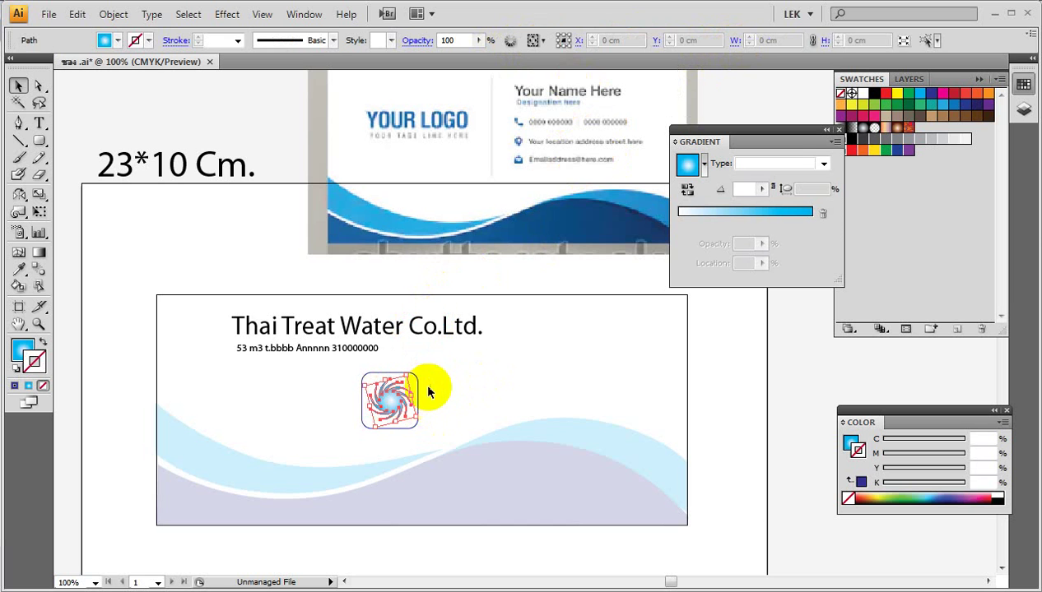
{"action": "left_click", "coordinate": [585, 44]}
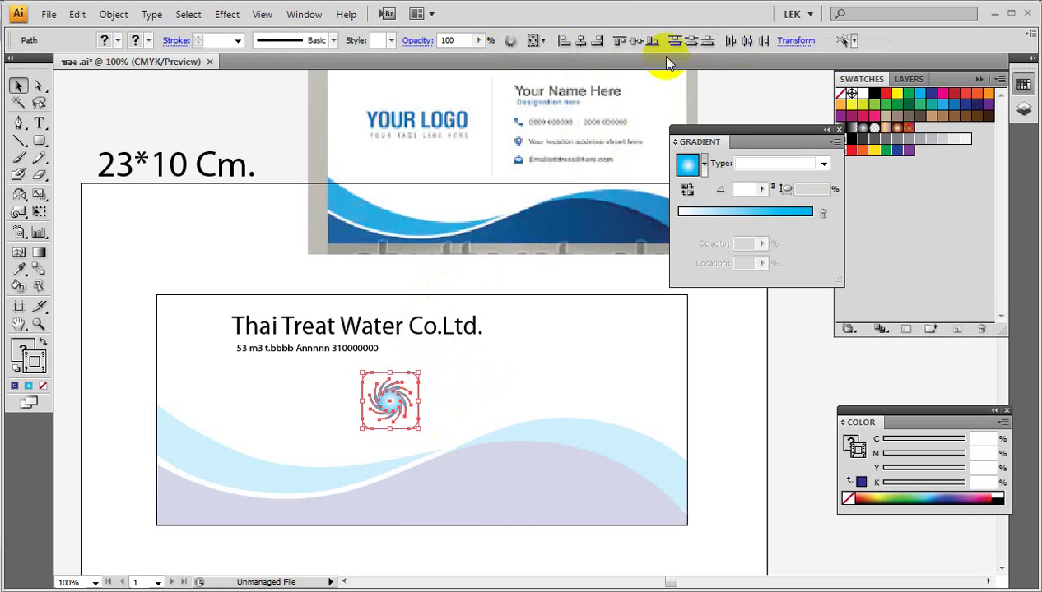
{"action": "left_click", "coordinate": [635, 43]}
{"action": "left_click", "coordinate": [441, 412]}
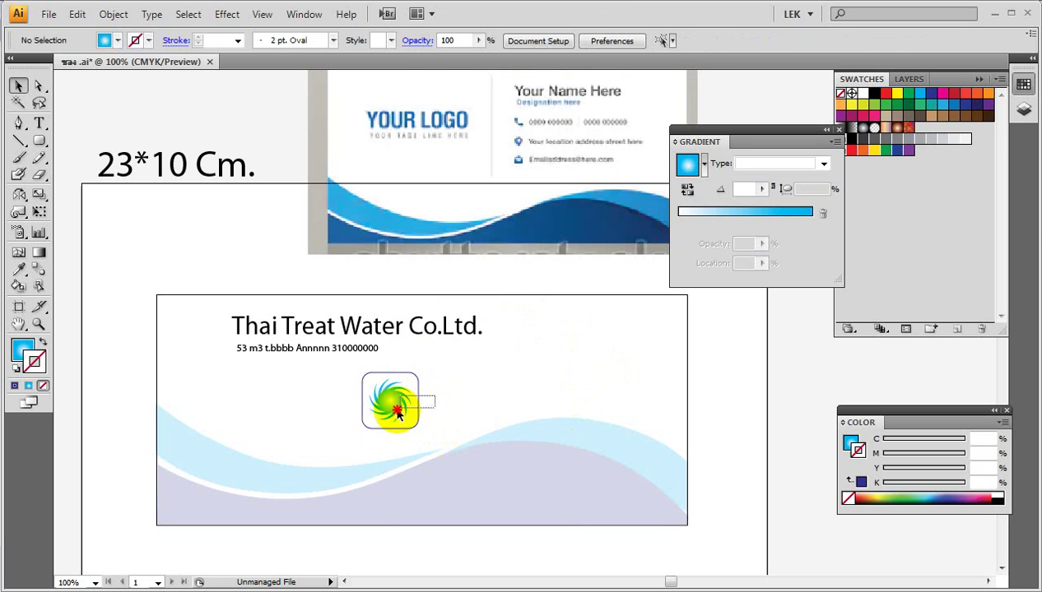
{"action": "left_click", "coordinate": [391, 400]}
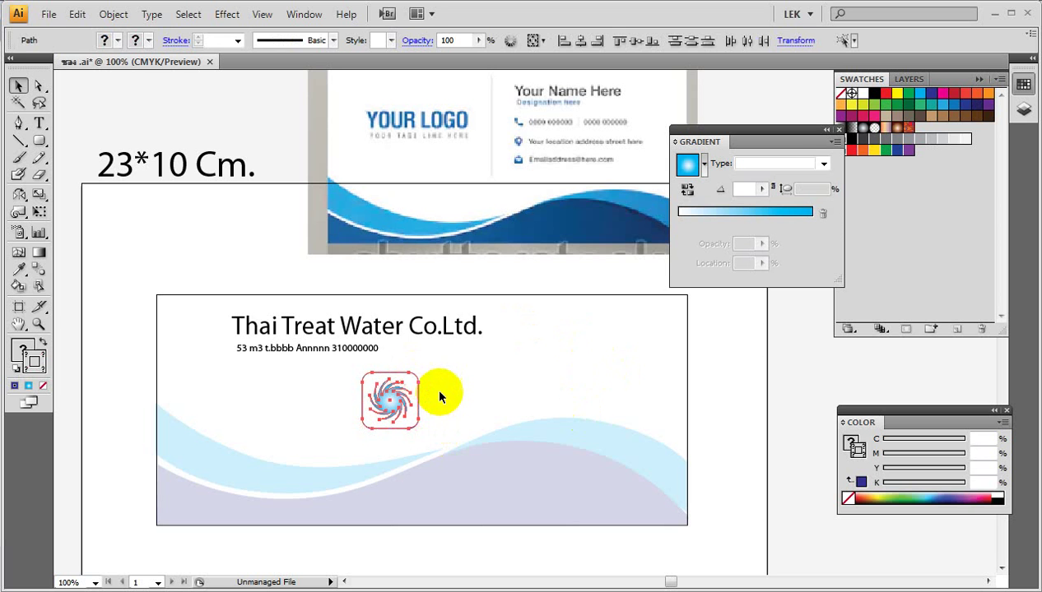
{"action": "left_click", "coordinate": [436, 393]}
{"action": "left_click", "coordinate": [415, 391]}
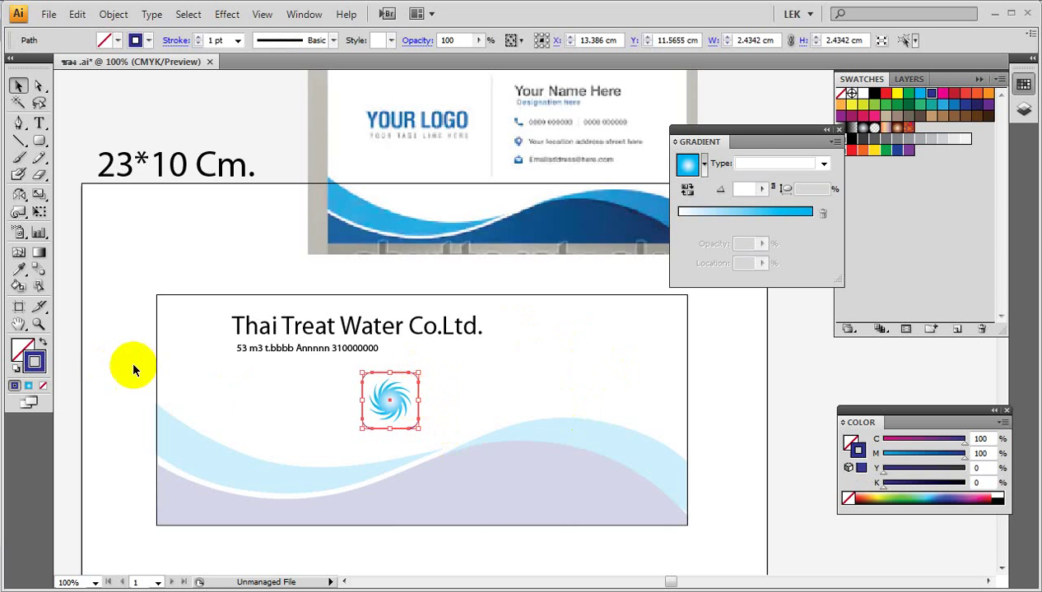
Step: Give the logo frame a light cyan outline and move the framed logo beside the company name
{"action": "left_click", "coordinate": [919, 93]}
{"action": "left_click", "coordinate": [481, 395]}
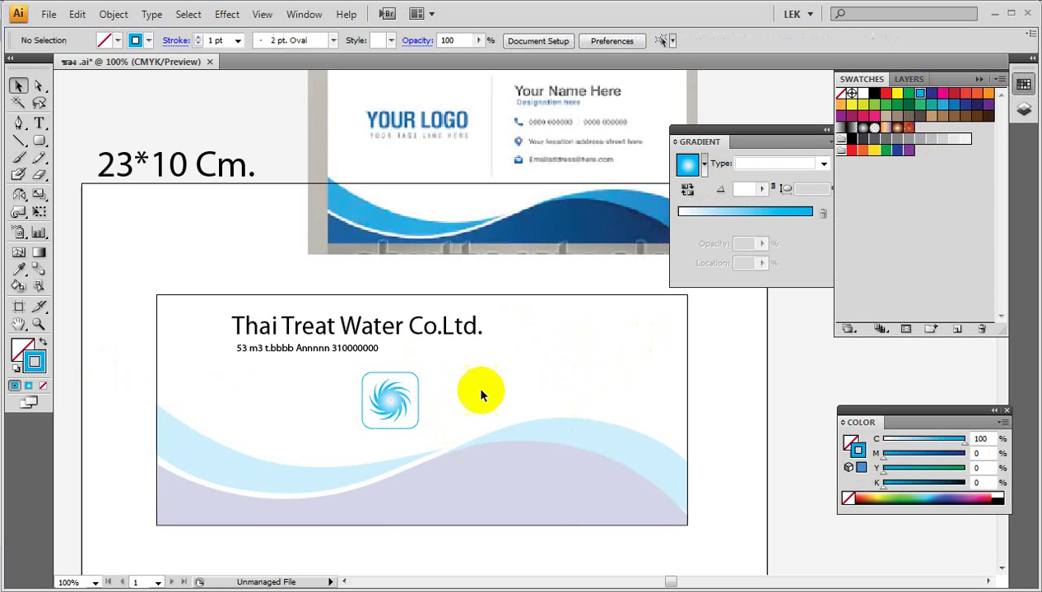
{"action": "left_click", "coordinate": [415, 374]}
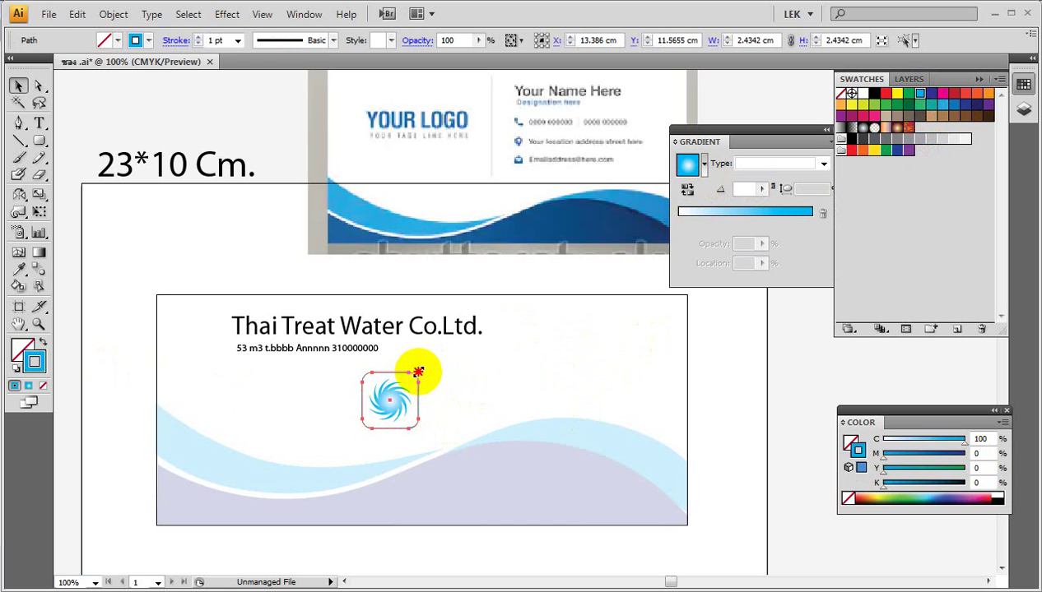
{"action": "left_click", "coordinate": [426, 393]}
{"action": "left_click_drag", "start_coordinate": [426, 393], "coordinate": [395, 418]}
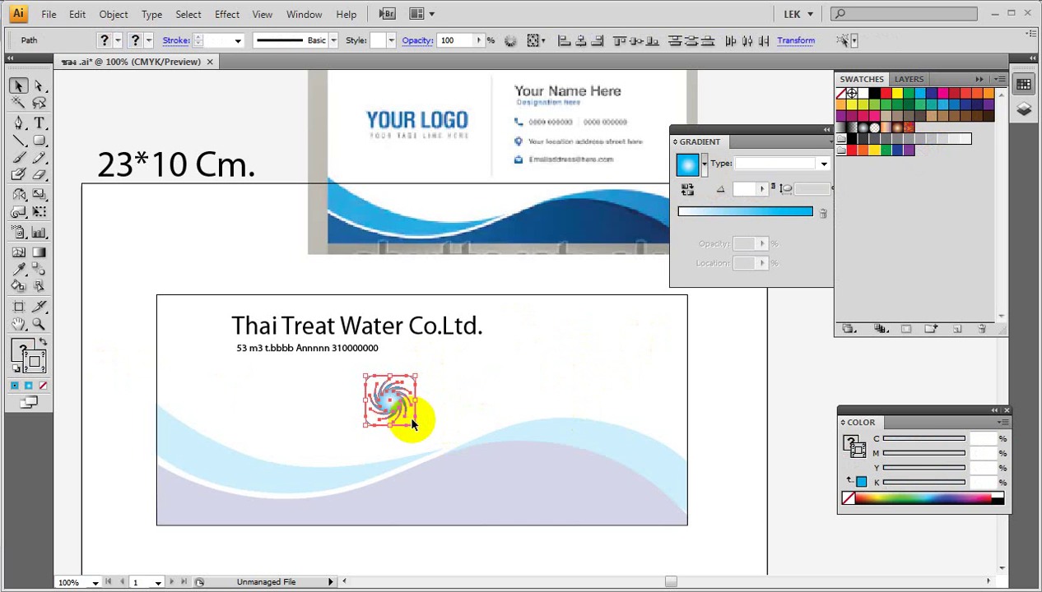
{"action": "left_click", "coordinate": [440, 409]}
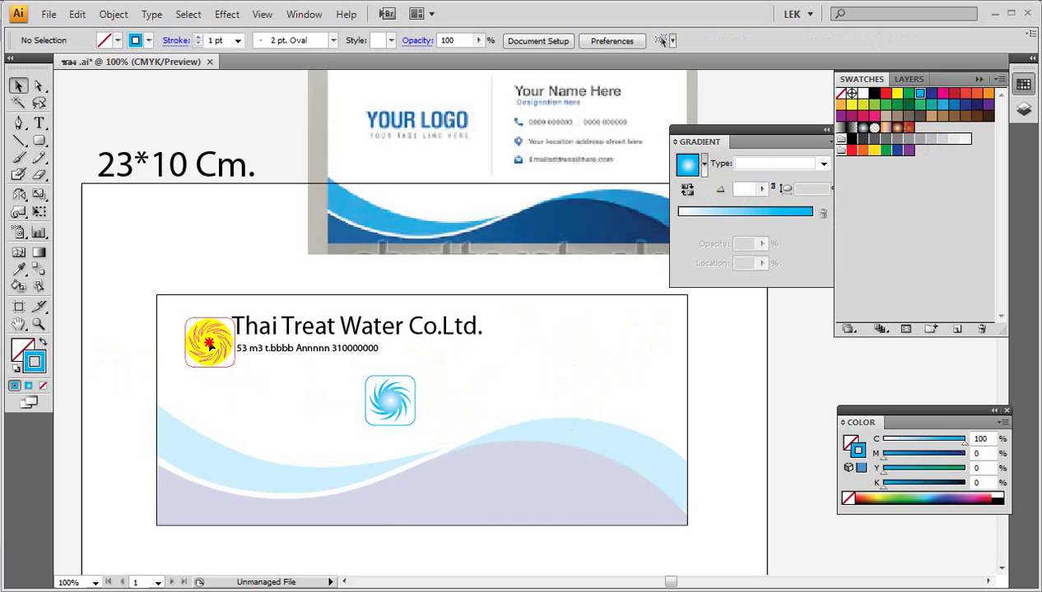
{"action": "mouse_move", "coordinate": [390, 403]}
{"action": "left_mouse_down"}
{"action": "mouse_move", "coordinate": [197, 337]}
{"action": "mouse_move", "coordinate": [205, 344]}
{"action": "left_mouse_up"}
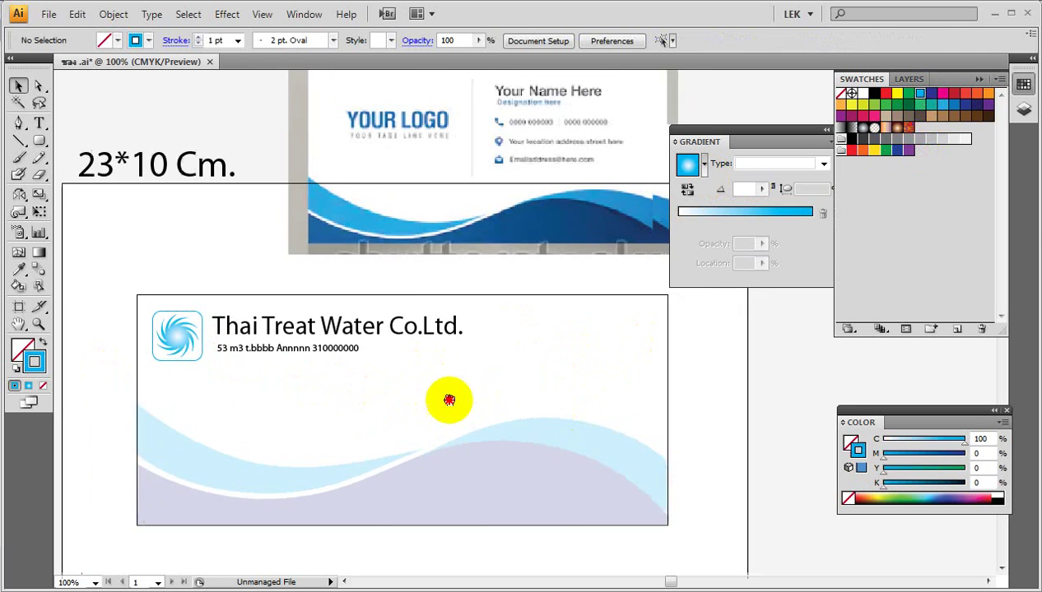
{"action": "left_click_drag", "start_coordinate": [476, 403], "coordinate": [425, 395]}
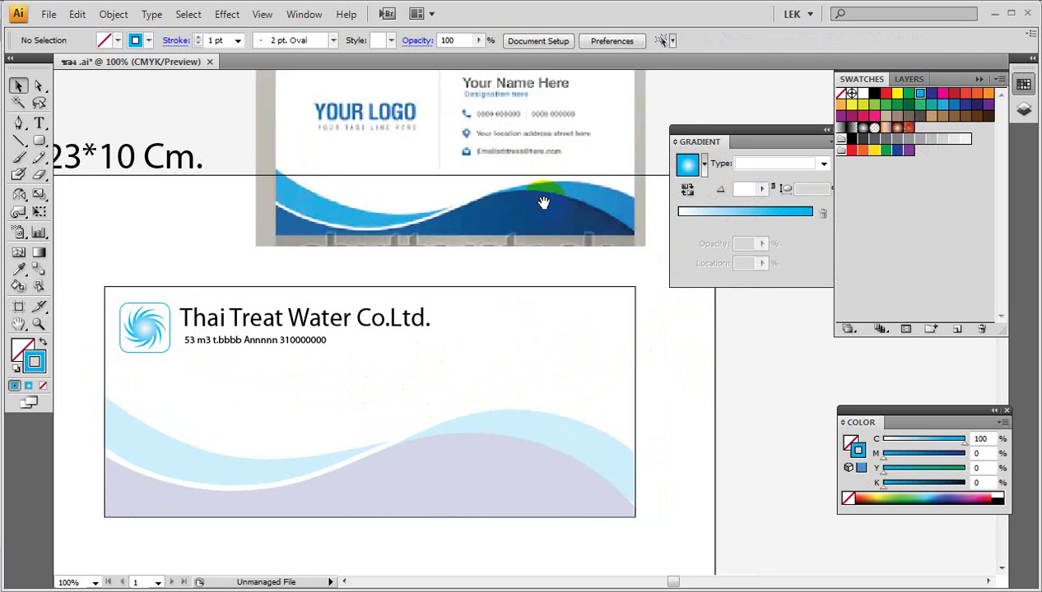
{"action": "left_click_drag", "start_coordinate": [541, 199], "coordinate": [585, 268]}
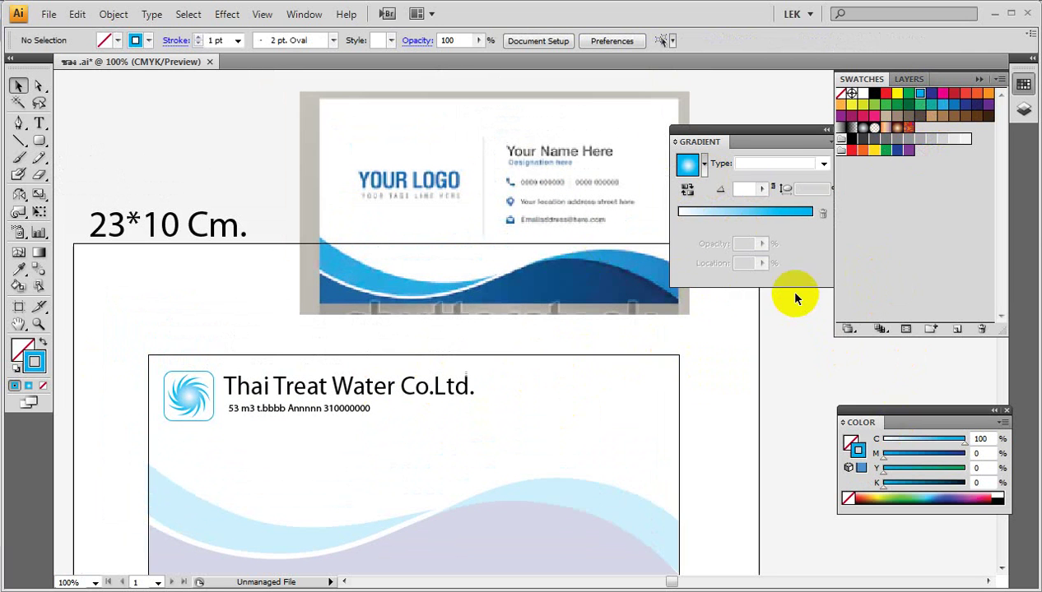
Step: Delete the CURVE.png reference card and move the '23*10 Cm.' label above the envelope
{"action": "key", "text": "F7"}
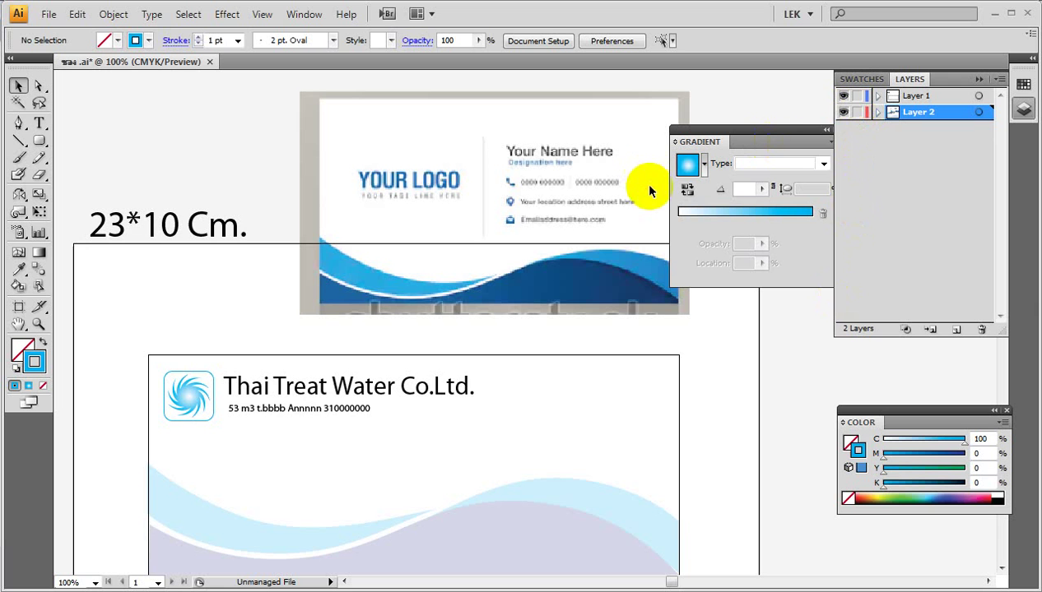
{"action": "left_click", "coordinate": [540, 203]}
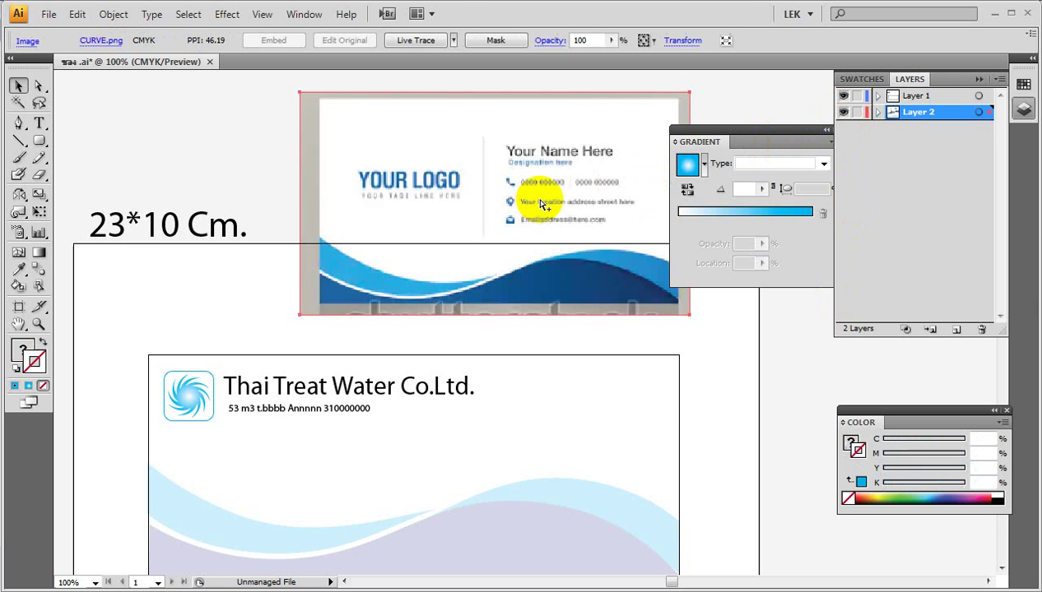
{"action": "left_click", "coordinate": [665, 381]}
{"action": "left_click", "coordinate": [575, 274]}
{"action": "key", "text": "Delete"}
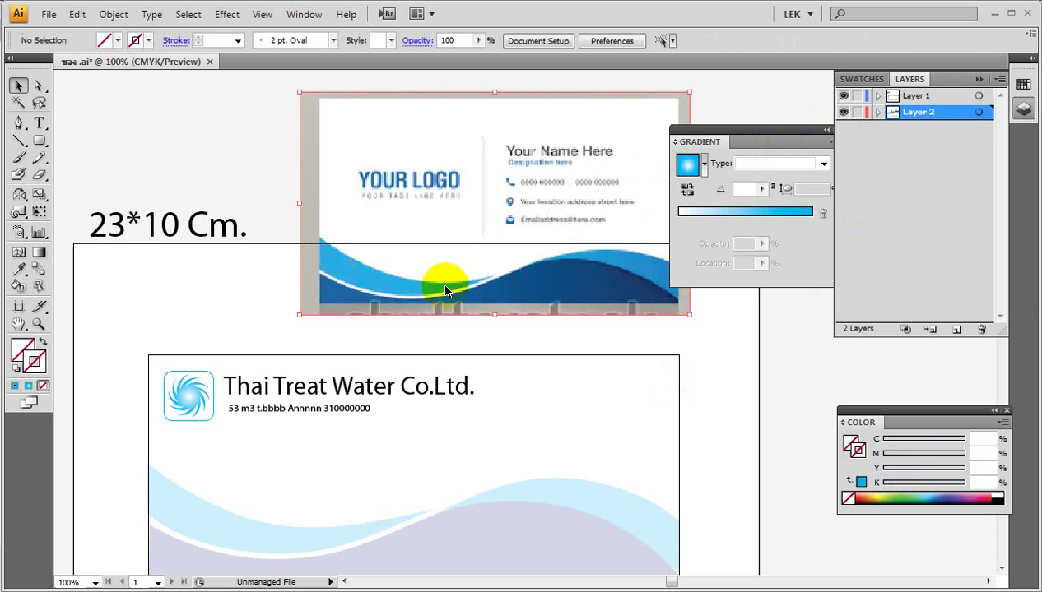
{"action": "left_click_drag", "start_coordinate": [239, 225], "coordinate": [449, 309]}
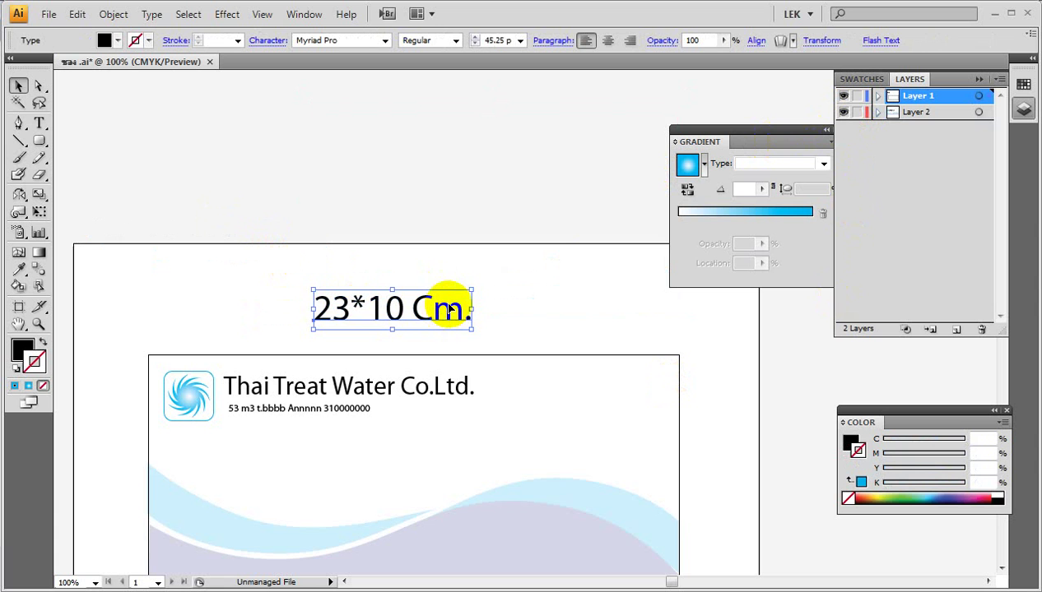
Step: Change the label to 'Envelop // 23*10 Cm.', shrink it to about 25 pt above the top-left
{"action": "double_click", "coordinate": [332, 310]}
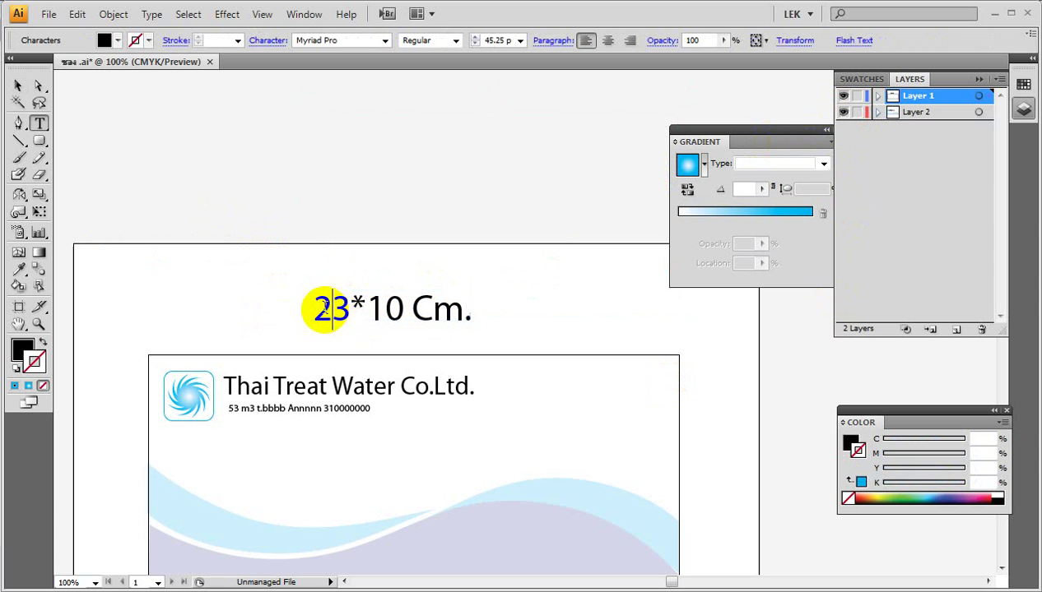
{"action": "type", "text": "En"}
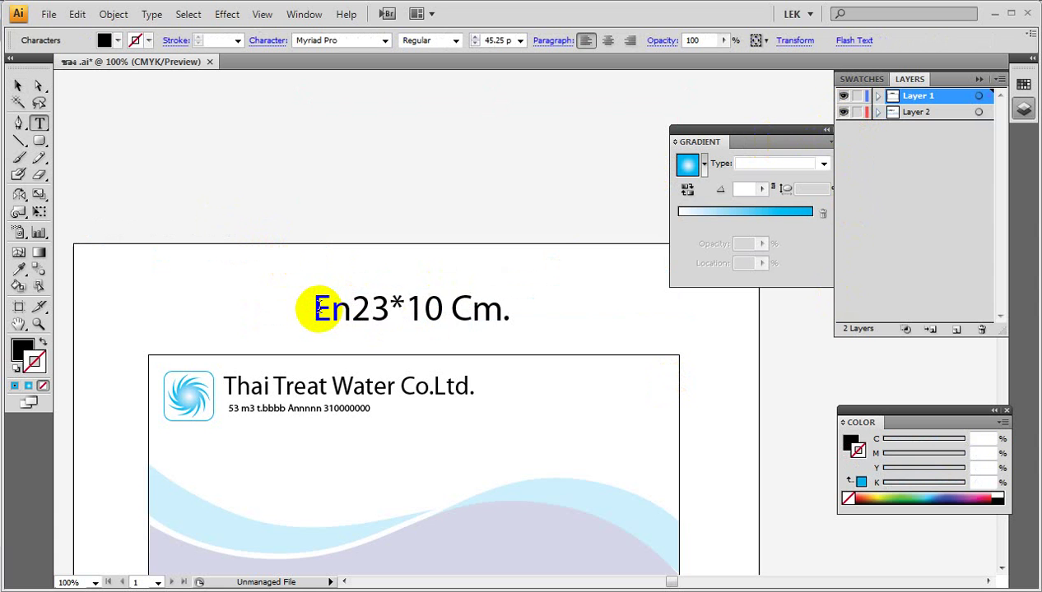
{"action": "type", "text": "velop"}
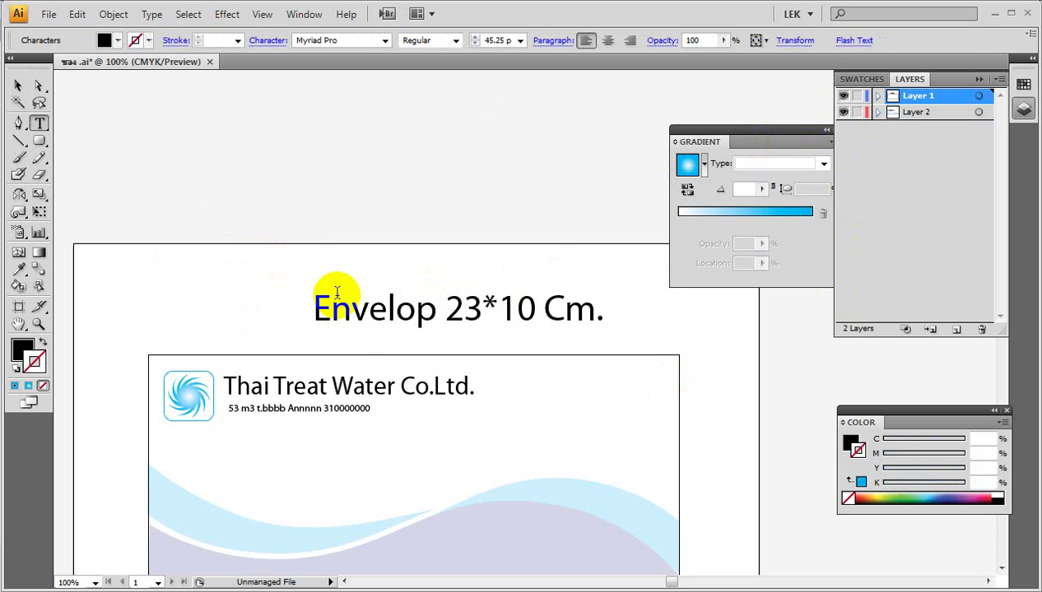
{"action": "type", "text": " //"}
{"action": "left_click", "coordinate": [18, 85]}
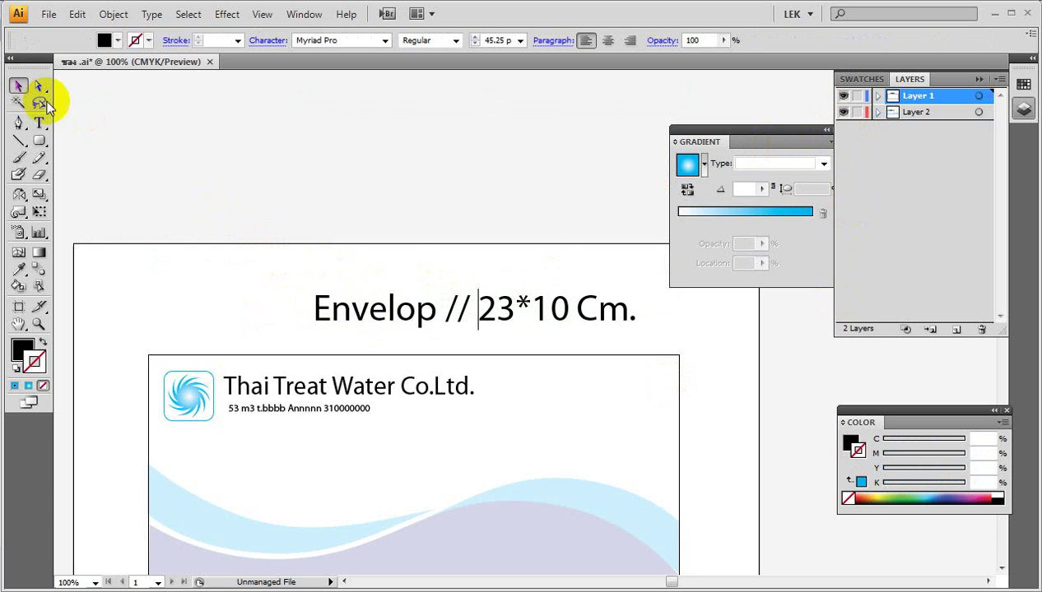
{"action": "left_click_drag", "start_coordinate": [635, 291], "coordinate": [293, 338]}
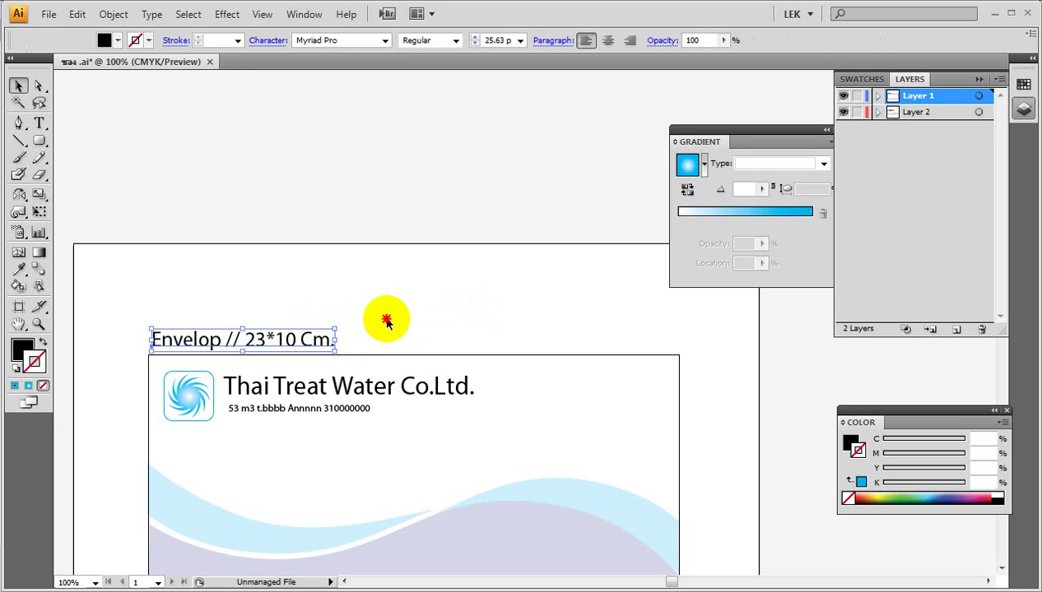
{"action": "left_click", "coordinate": [384, 319]}
Step: Draw an unfilled 29.94 × 15.19 cm rounded rectangle enclosing the whole envelope
{"action": "key", "text": "ctrl+minus"}
{"action": "left_click_drag", "start_coordinate": [387, 322], "coordinate": [310, 282]}
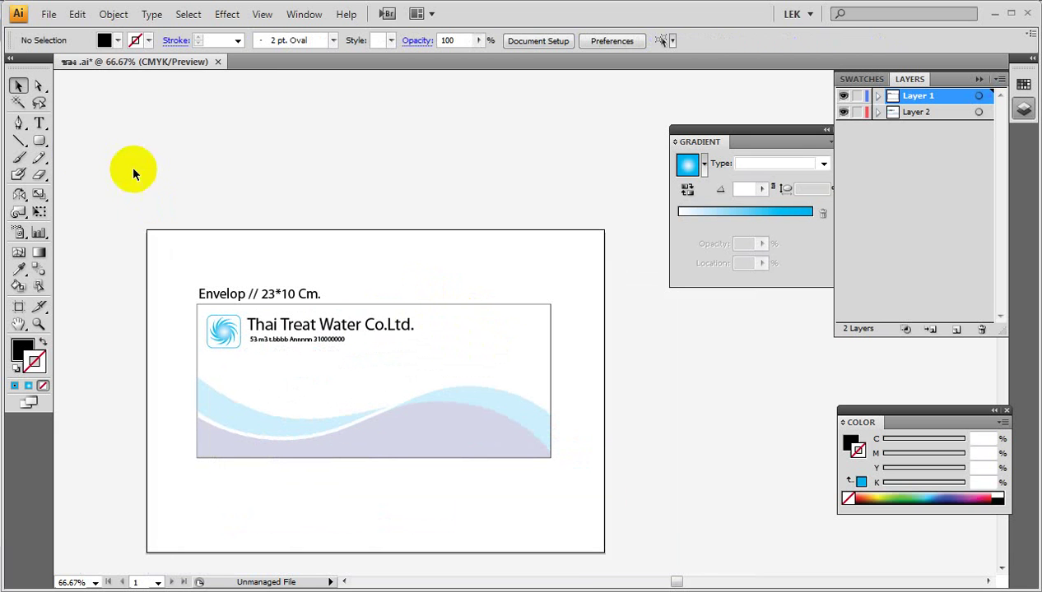
{"action": "left_click", "coordinate": [25, 351]}
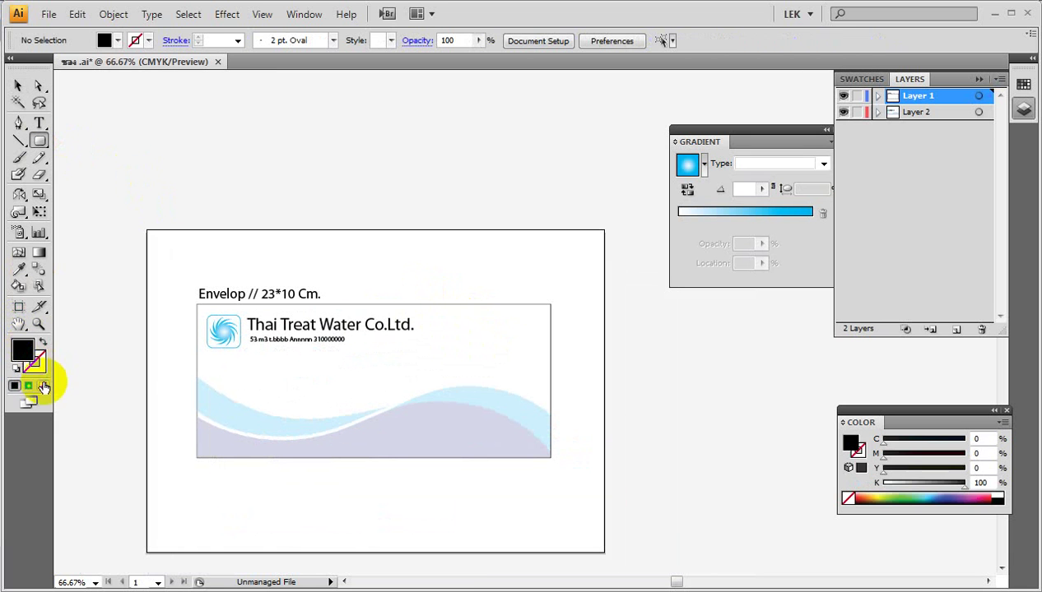
{"action": "left_click", "coordinate": [44, 386]}
{"action": "mouse_move", "coordinate": [146, 265]}
{"action": "left_mouse_down"}
{"action": "mouse_move", "coordinate": [580, 428]}
{"action": "mouse_move", "coordinate": [605, 497]}
{"action": "left_mouse_up"}
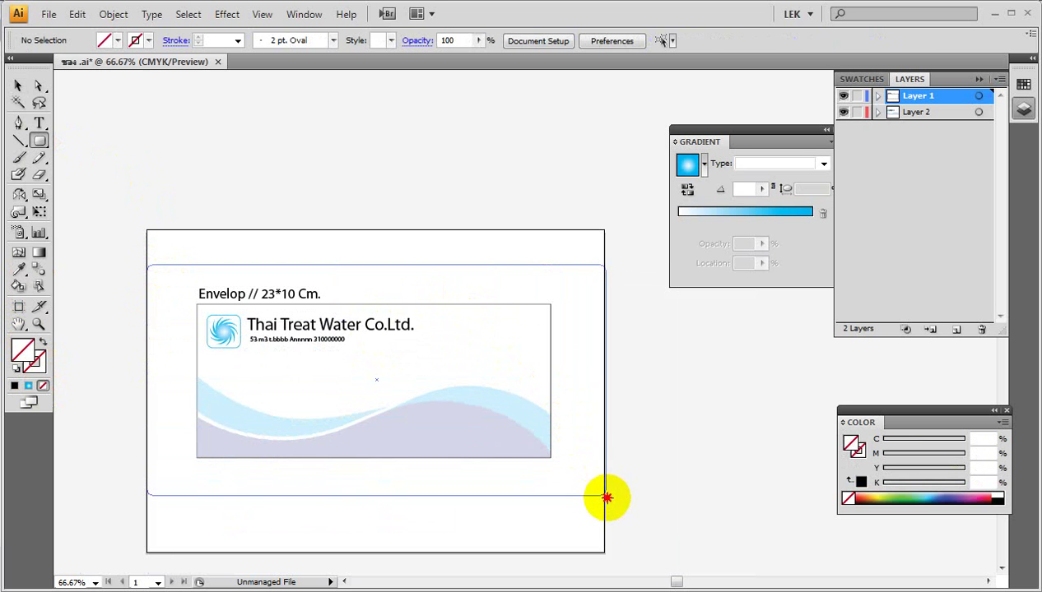
{"action": "left_click", "coordinate": [49, 14]}
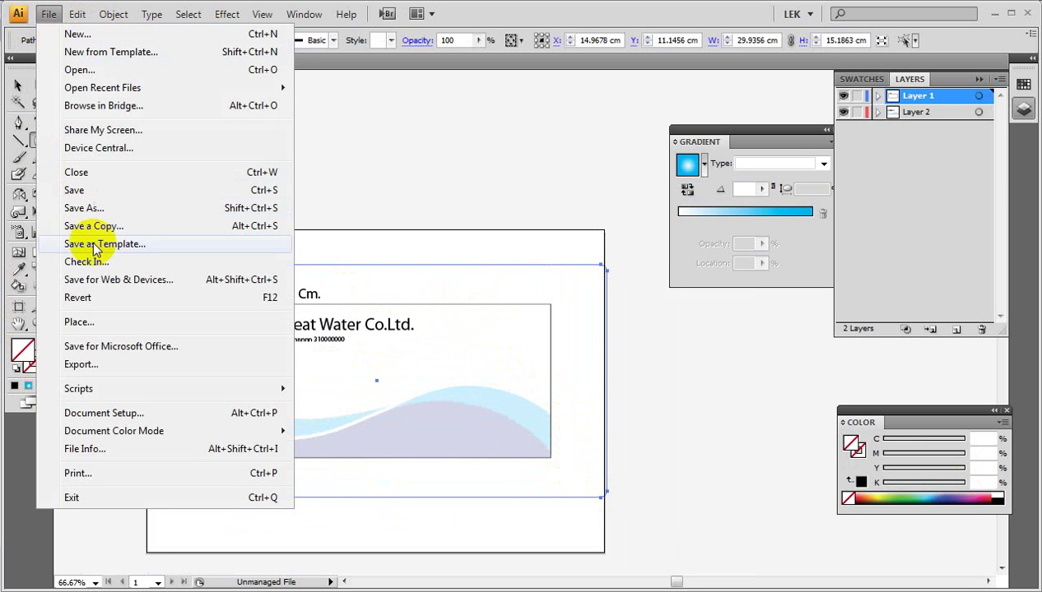
Step: Export the artwork as an RGB JPEG, then save the envelope document
{"action": "left_click", "coordinate": [98, 364]}
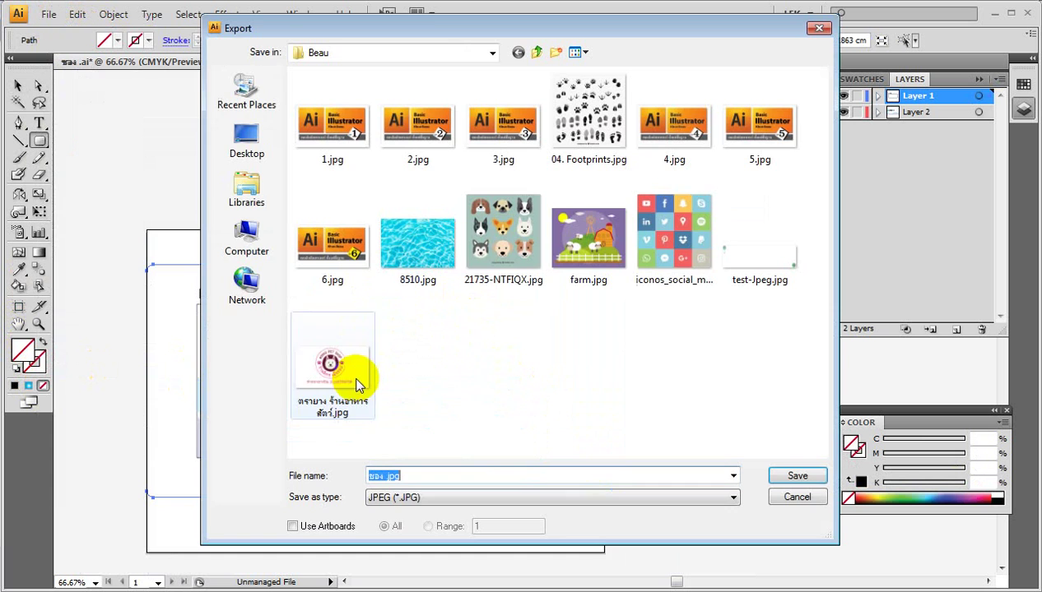
{"action": "left_click", "coordinate": [786, 479]}
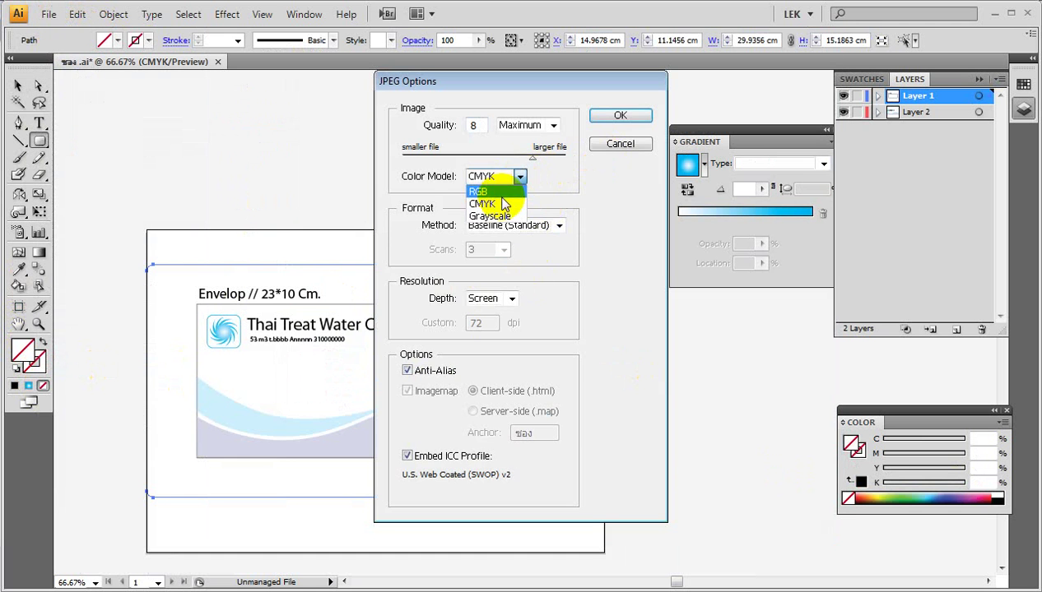
{"action": "left_click", "coordinate": [481, 192]}
{"action": "left_click", "coordinate": [634, 116]}
{"action": "left_click", "coordinate": [49, 16]}
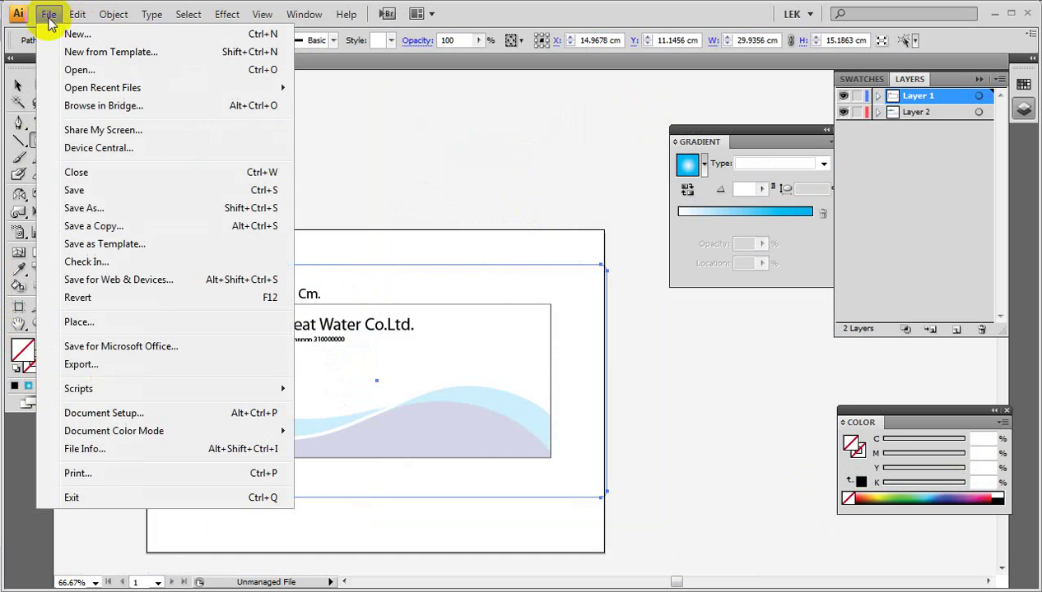
{"action": "left_click", "coordinate": [88, 191]}
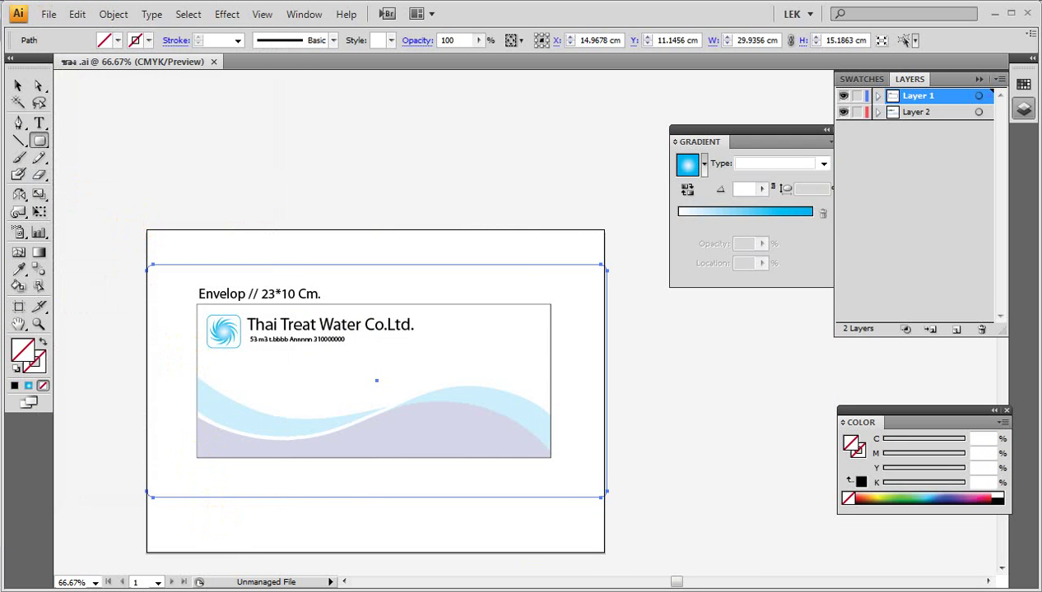